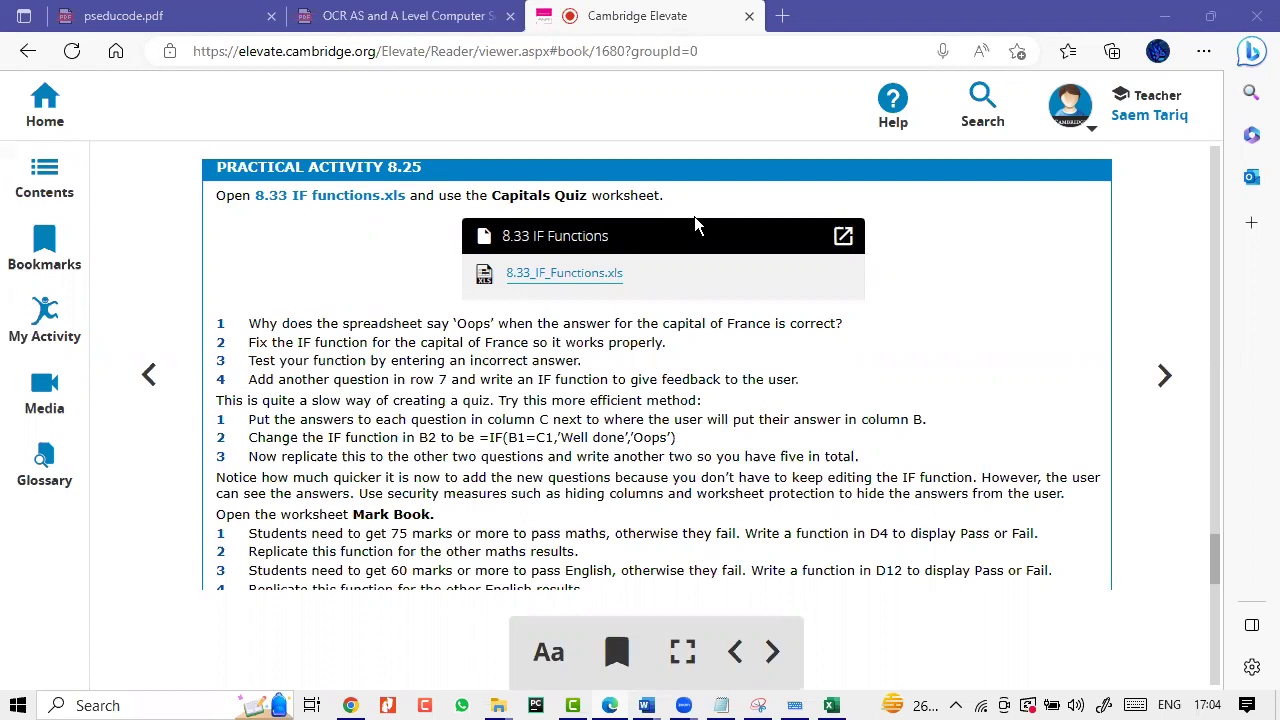
- Bring up the 8.33 IF Functions workbook and select the Paris answer in B4
click(829, 706)
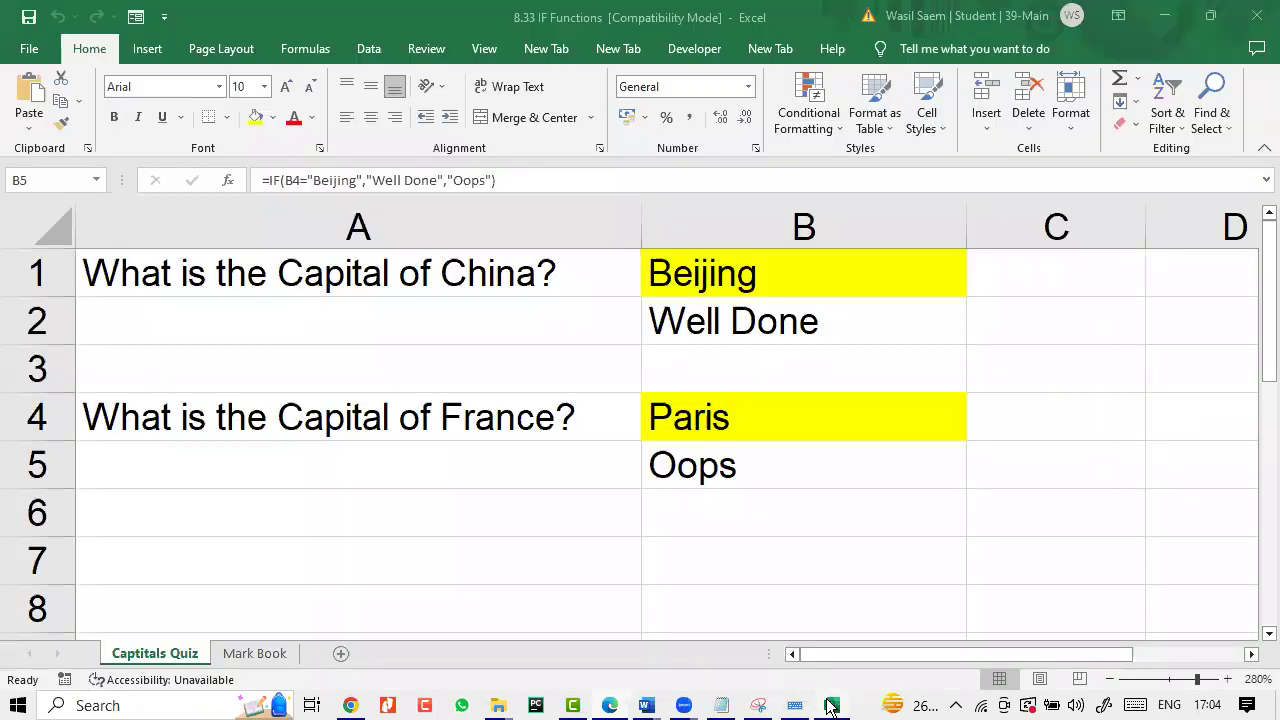
click(829, 706)
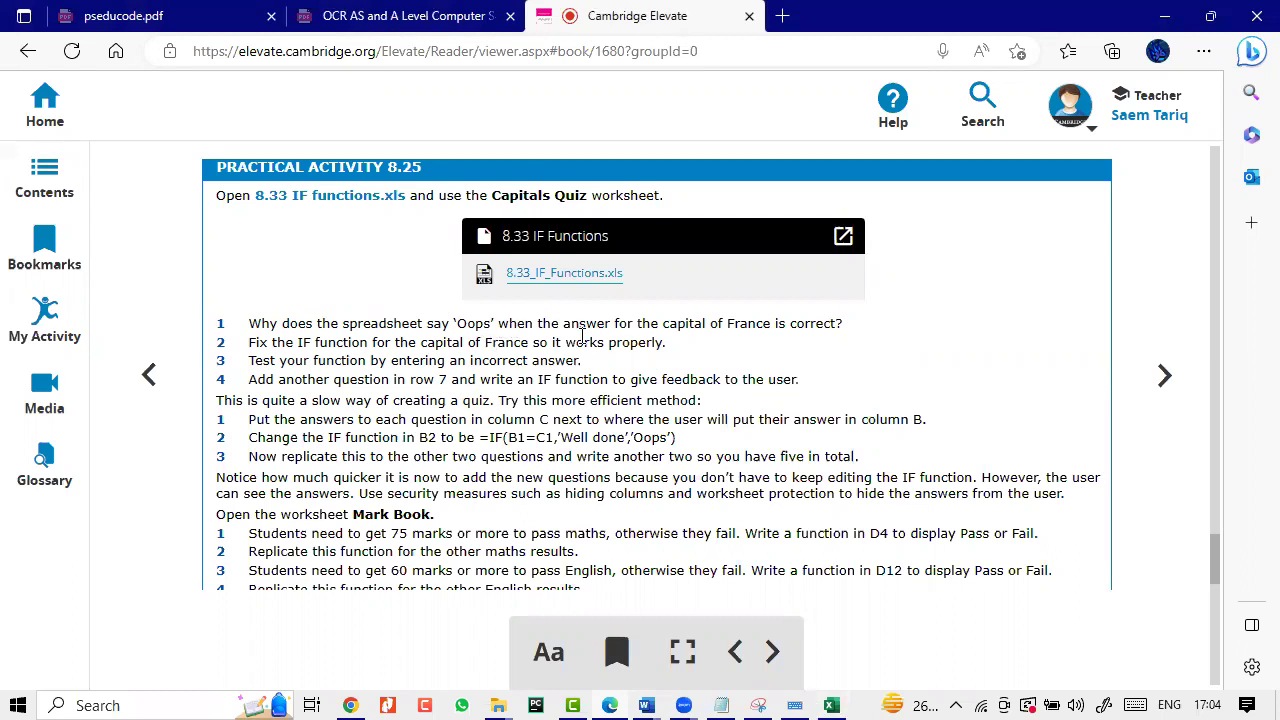
click(830, 706)
click(710, 422)
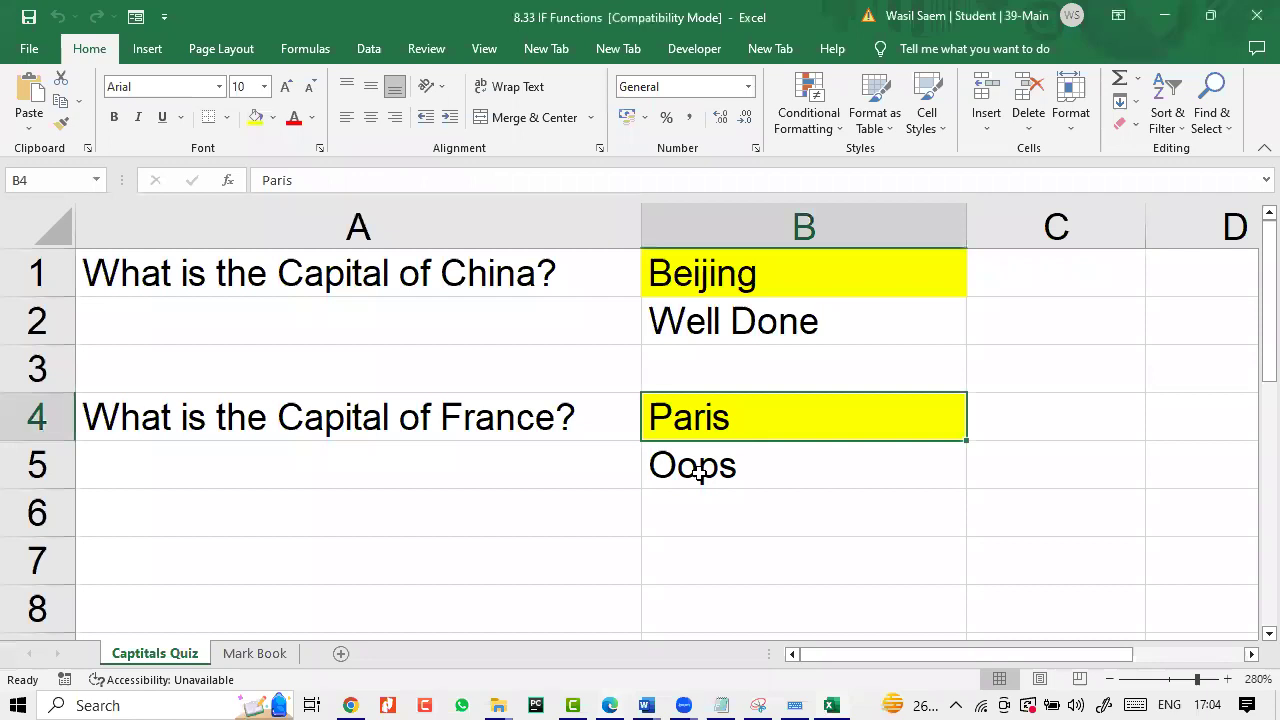
- Select B5 to inspect its France feedback formula, checking the activity instructions in between
click(696, 466)
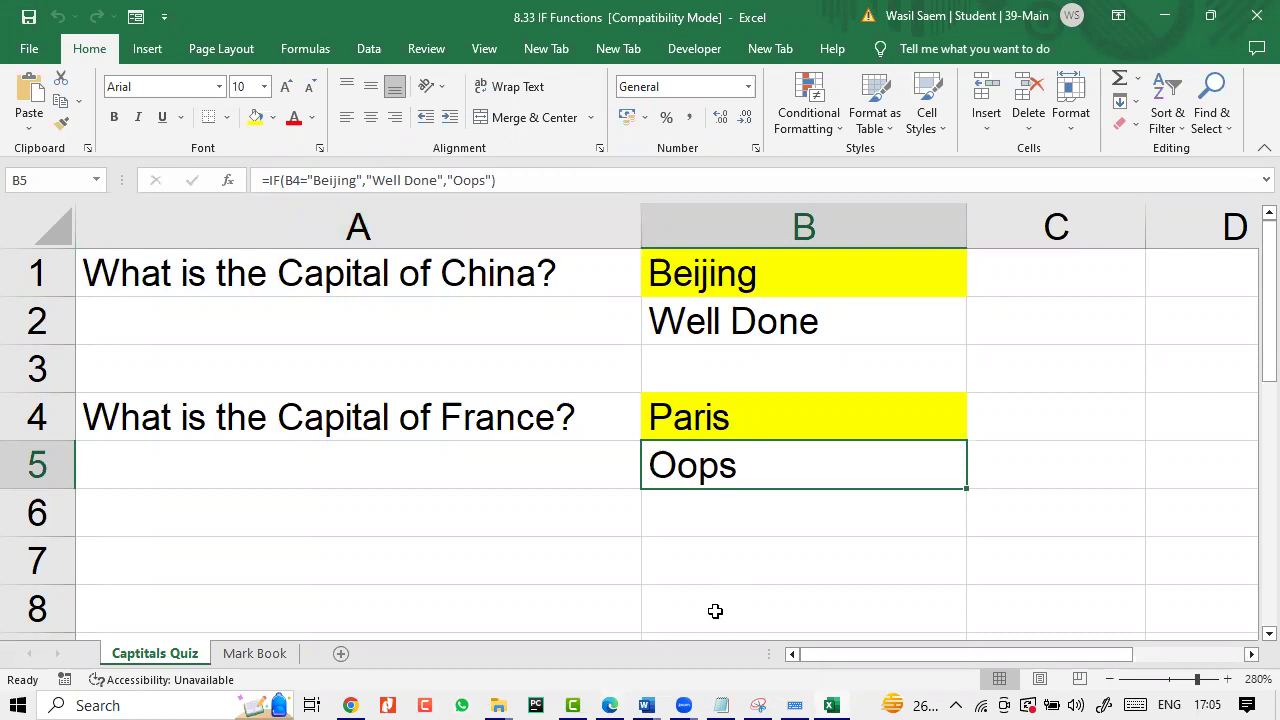
click(614, 706)
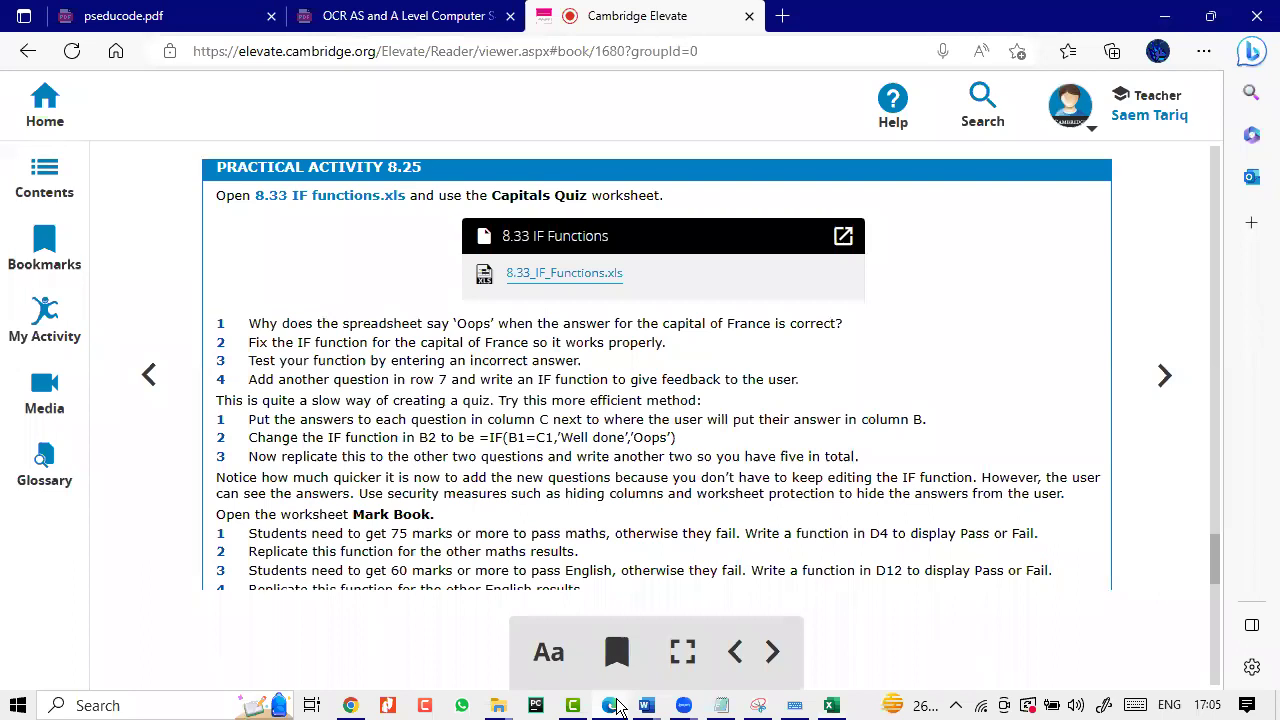
click(614, 706)
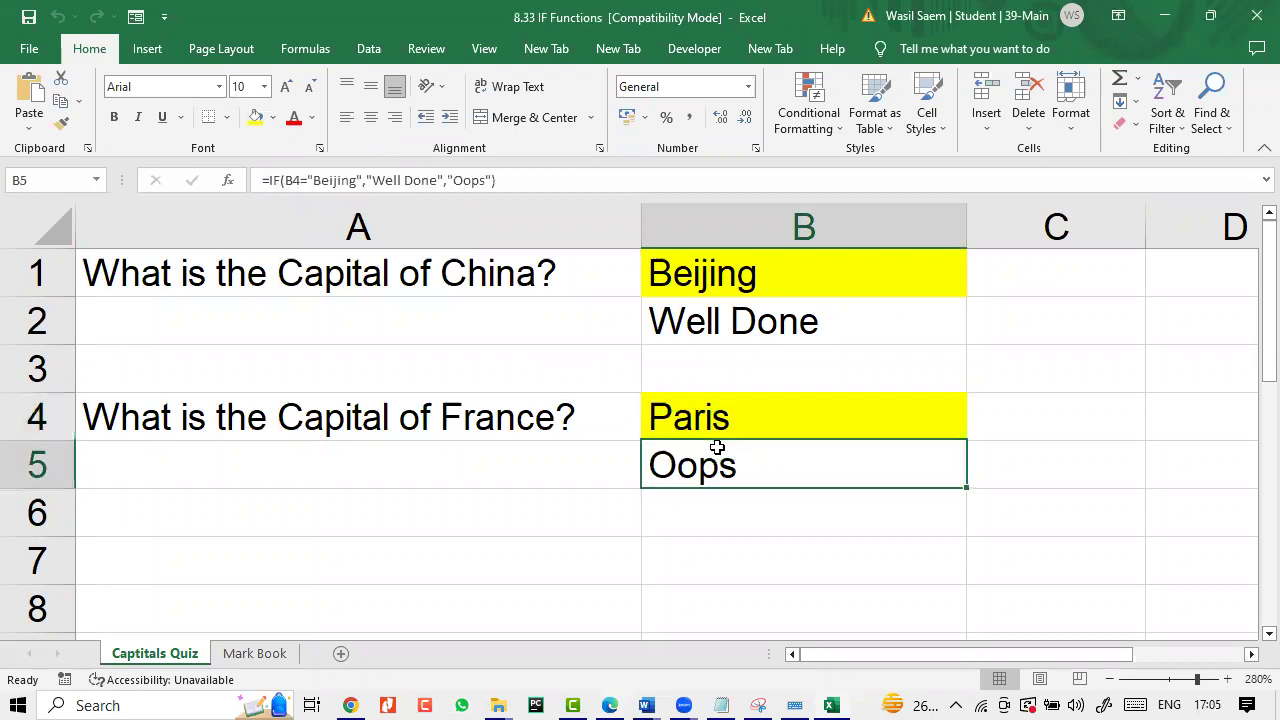
- Change B5's formula to test for "Paris" instead of "Beijing", so it shows Well Done
click(358, 182)
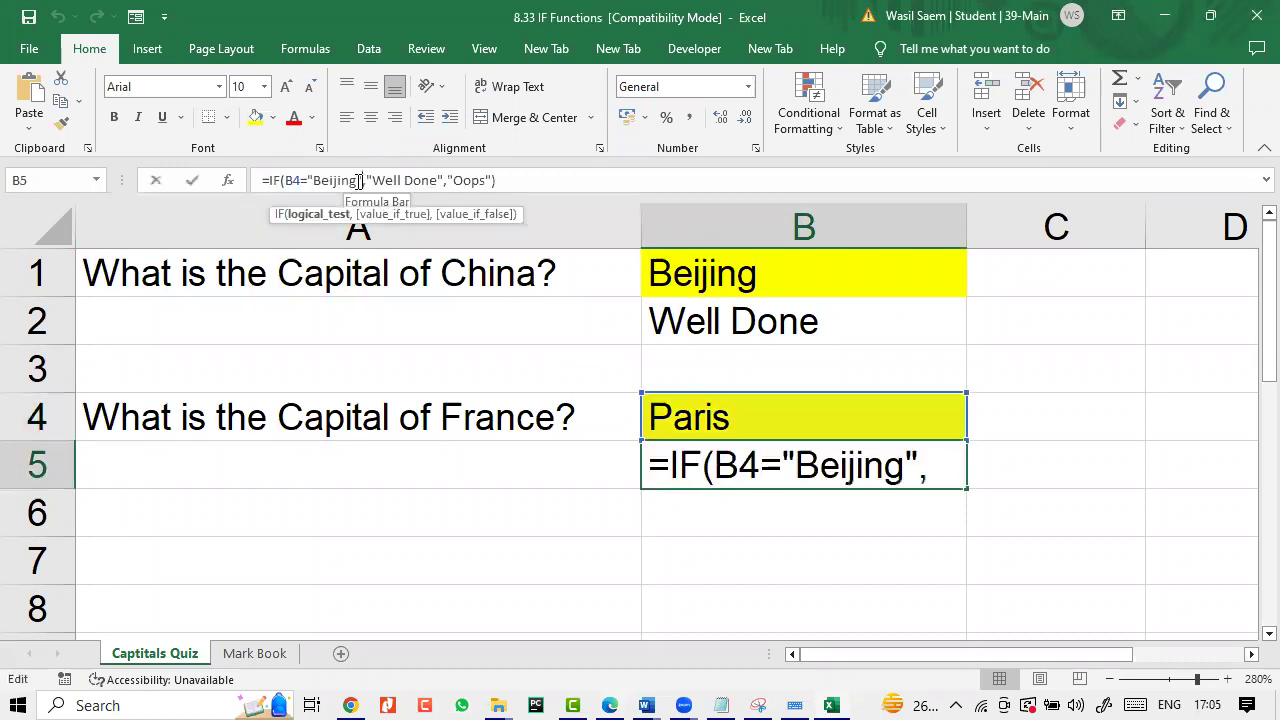
key(BackSpace)
key(BackSpace)
key(BackSpace)
key(BackSpace)
key(BackSpace)
key(BackSpace)
key(BackSpace)
text(Paris)
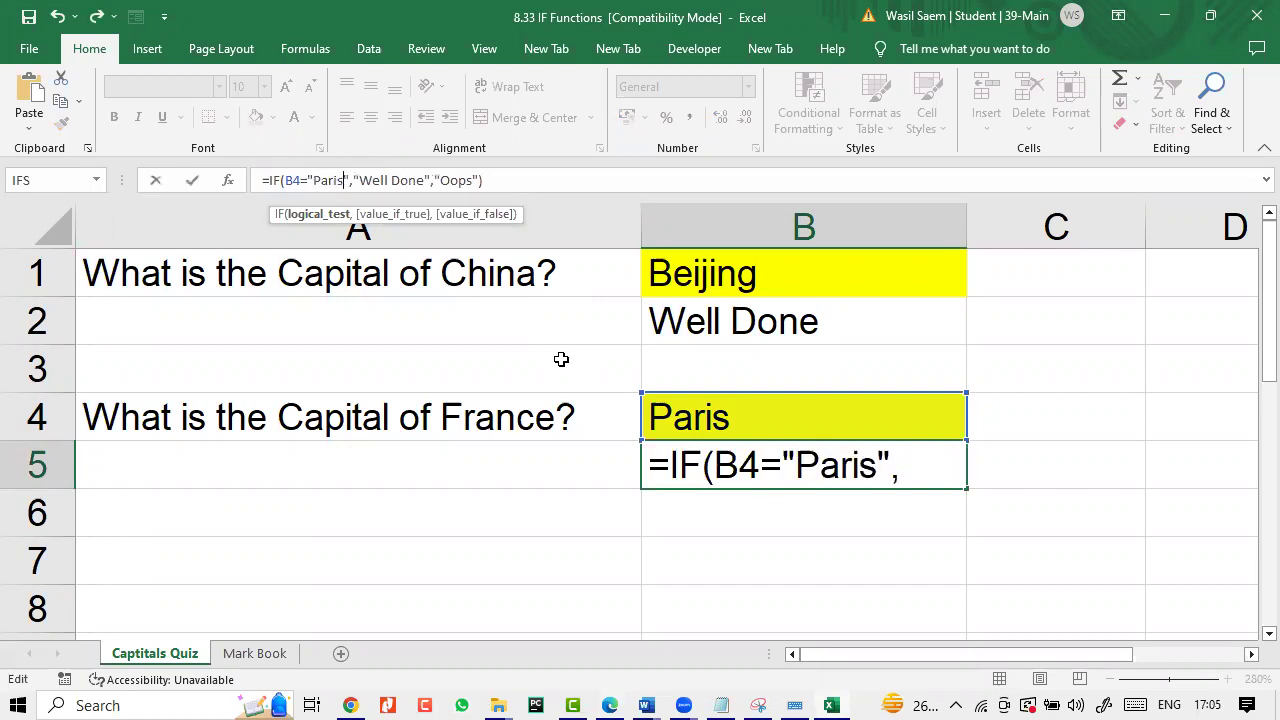
key(Return)
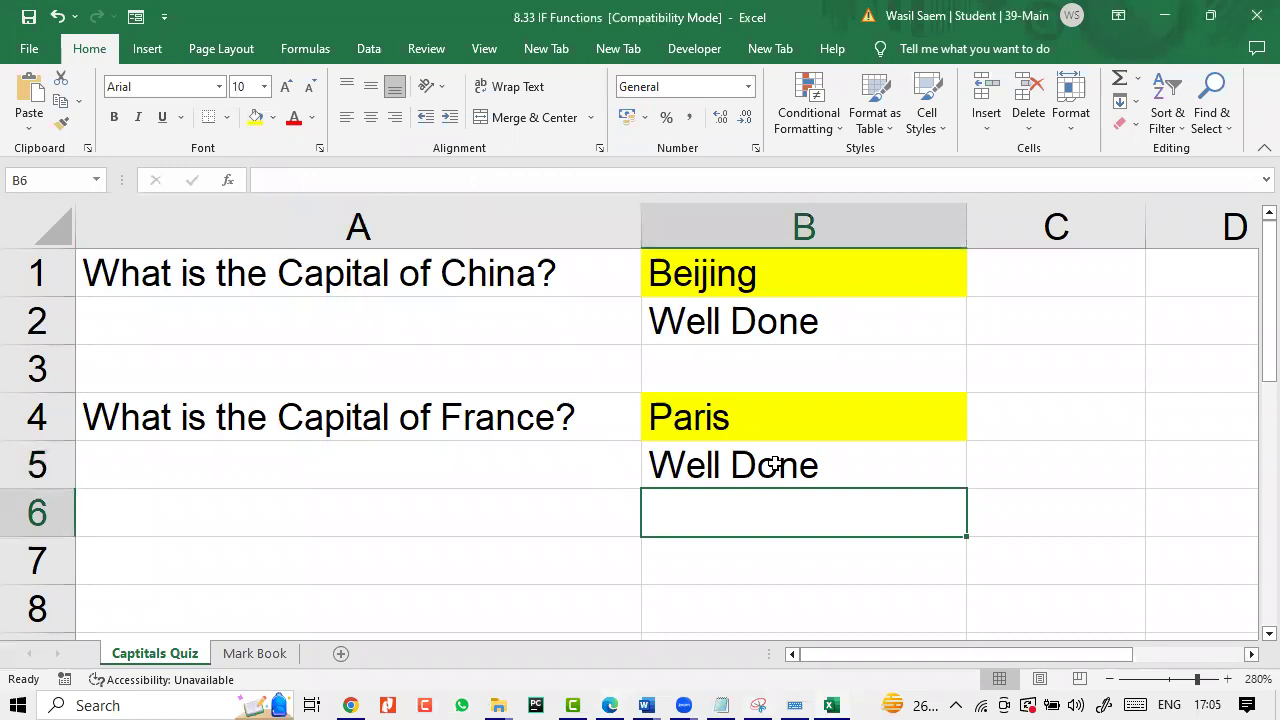
click(775, 464)
- Test the feedback by entering Lahore in B4, then undo back to Paris
click(610, 705)
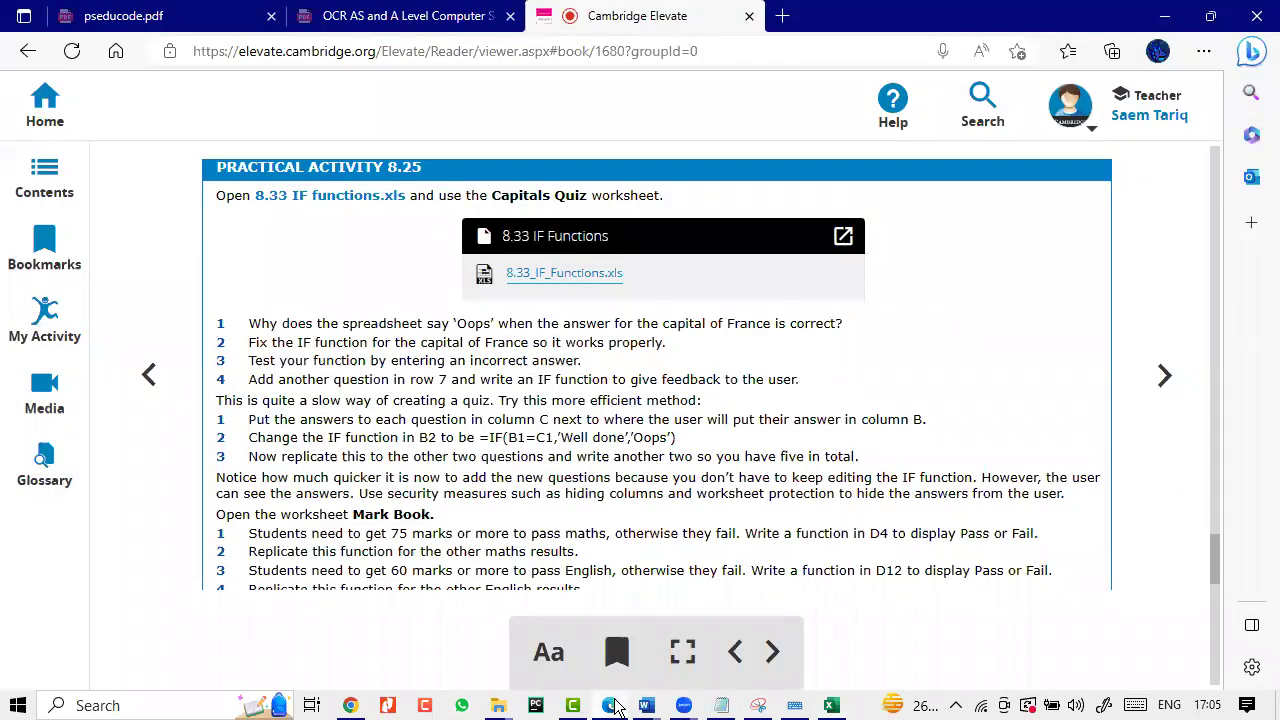
click(612, 705)
click(659, 420)
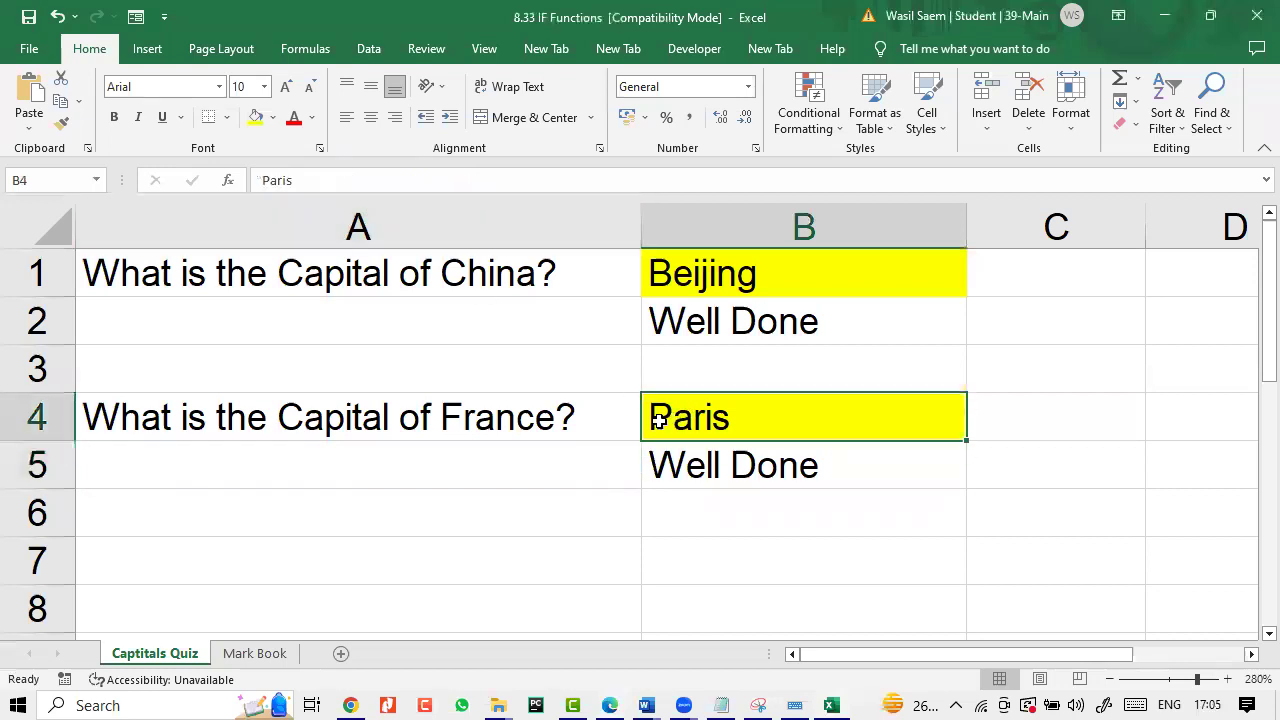
text(Lahore)
key(Return)
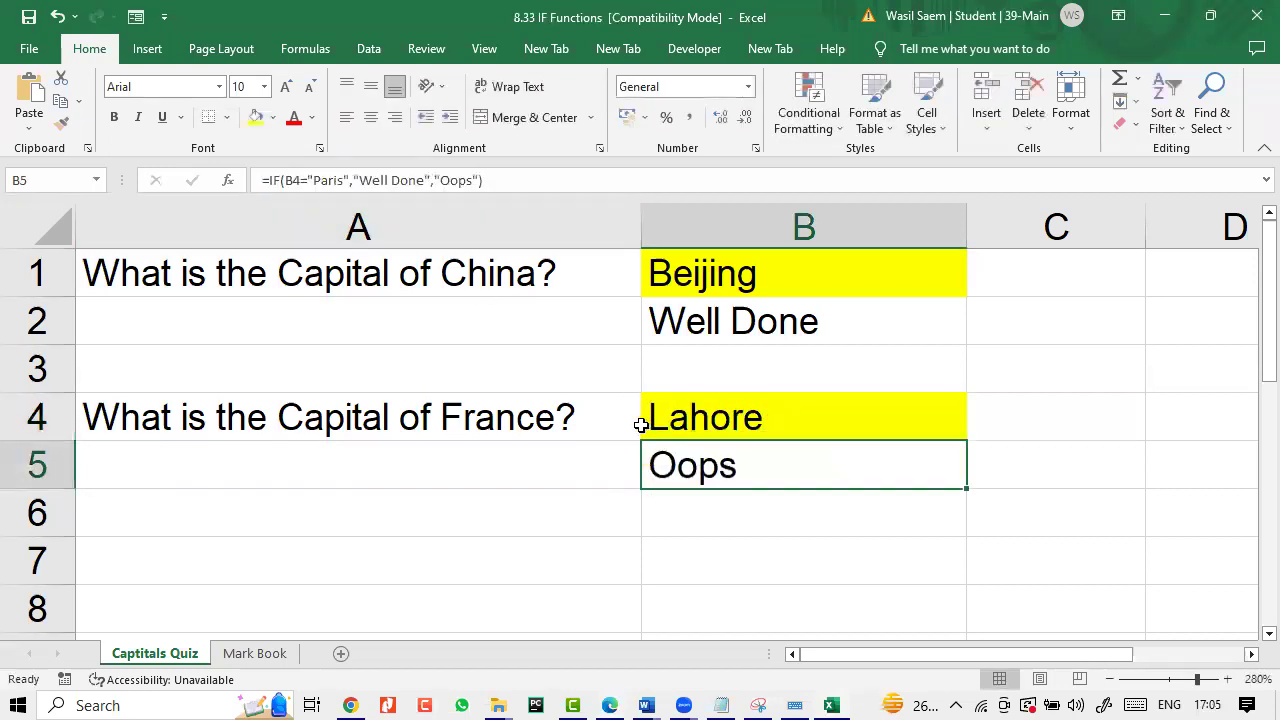
key(ctrl+z)
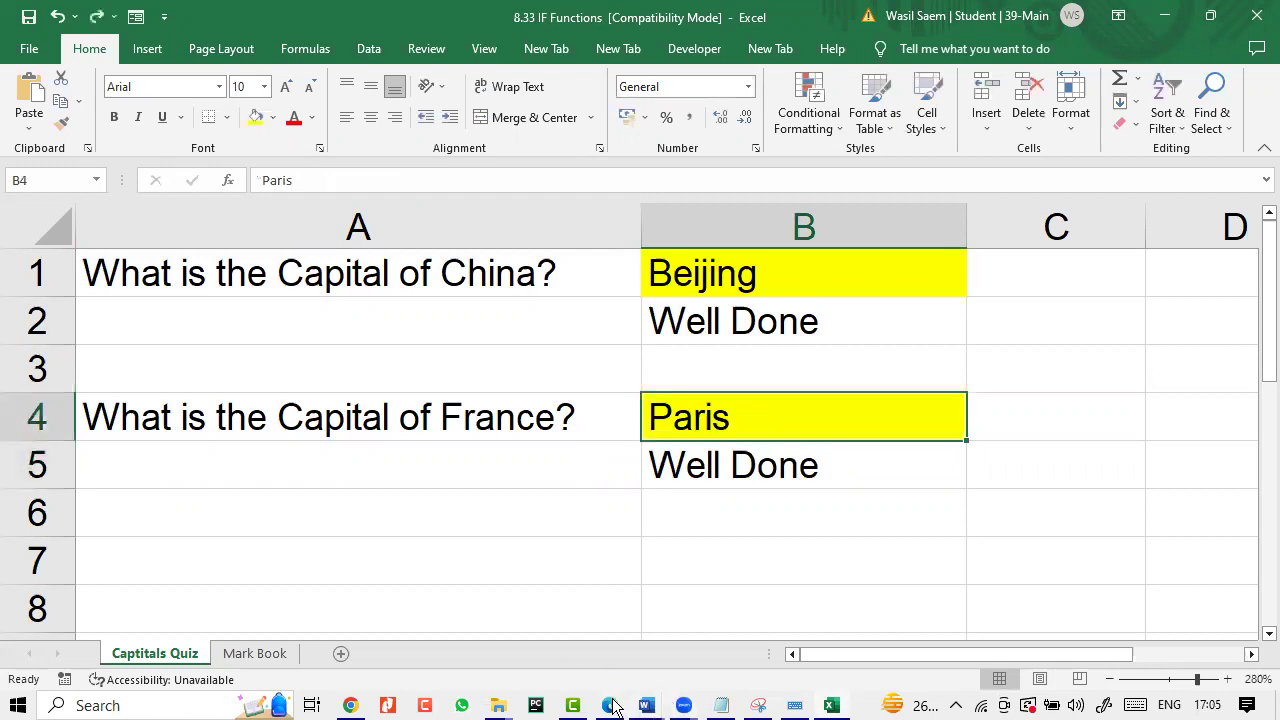
click(611, 705)
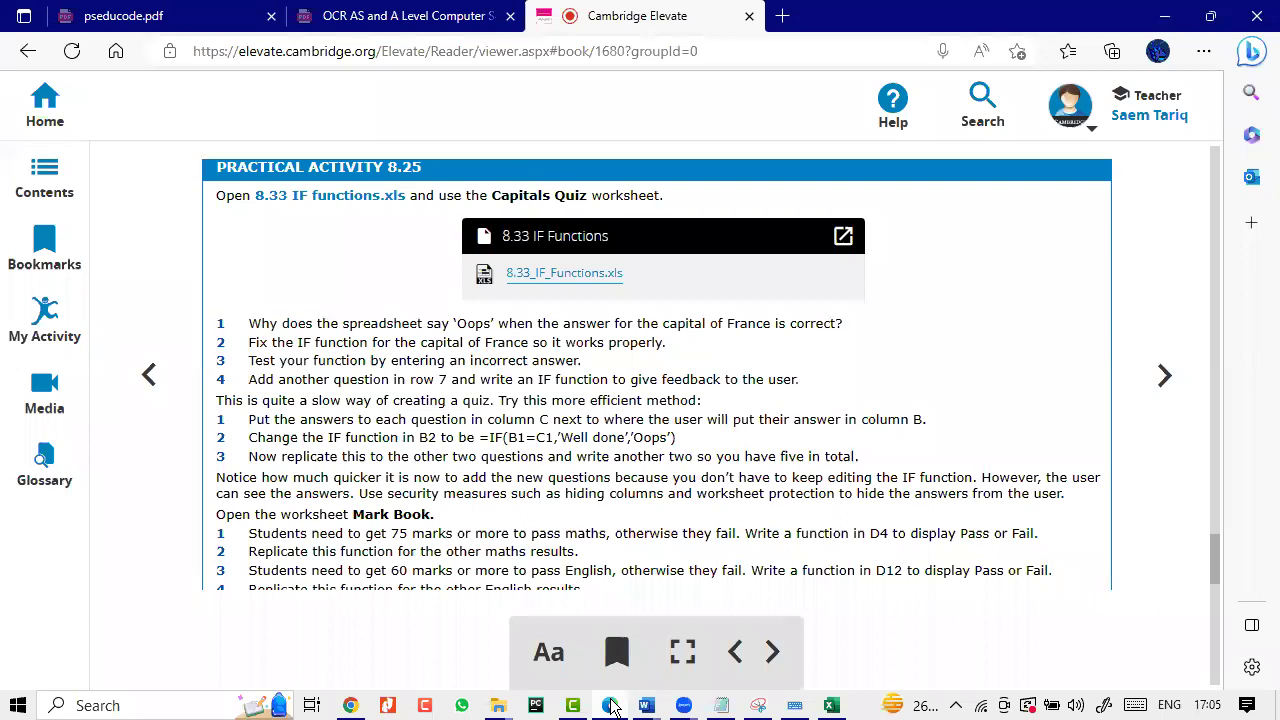
click(611, 705)
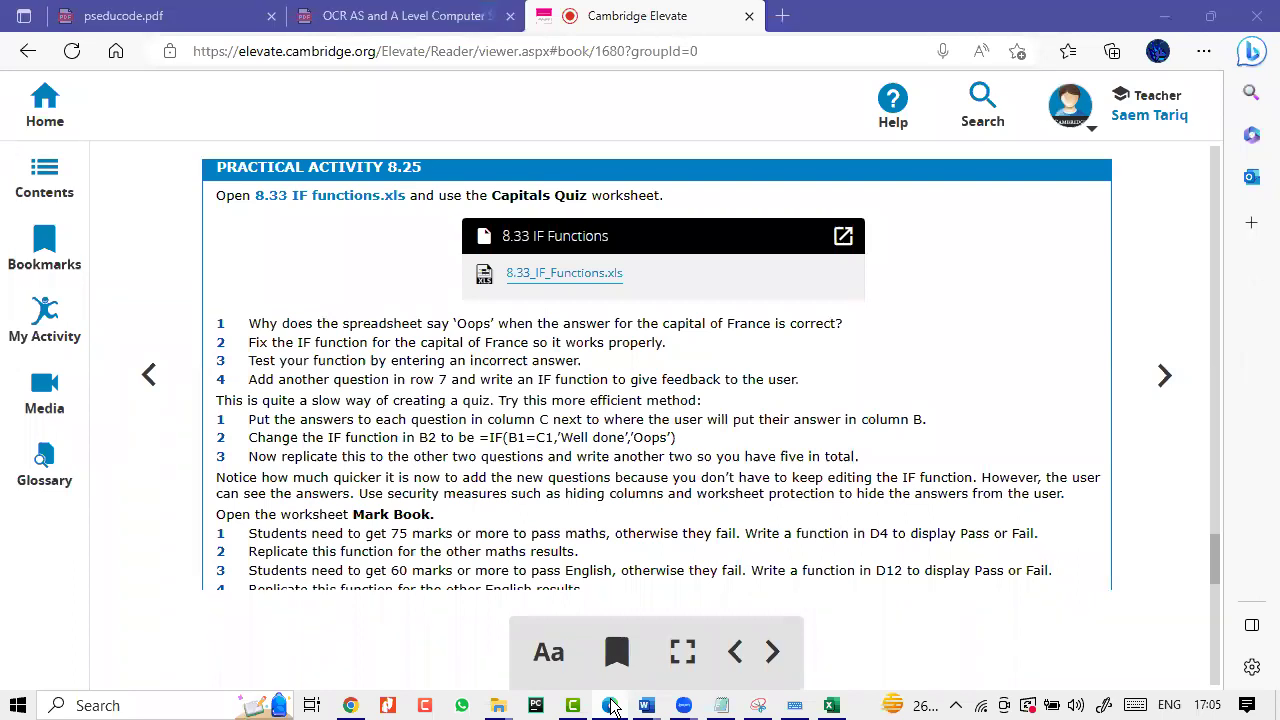
- Enter 'What is the Capital of Pakistan?' in A7
click(171, 565)
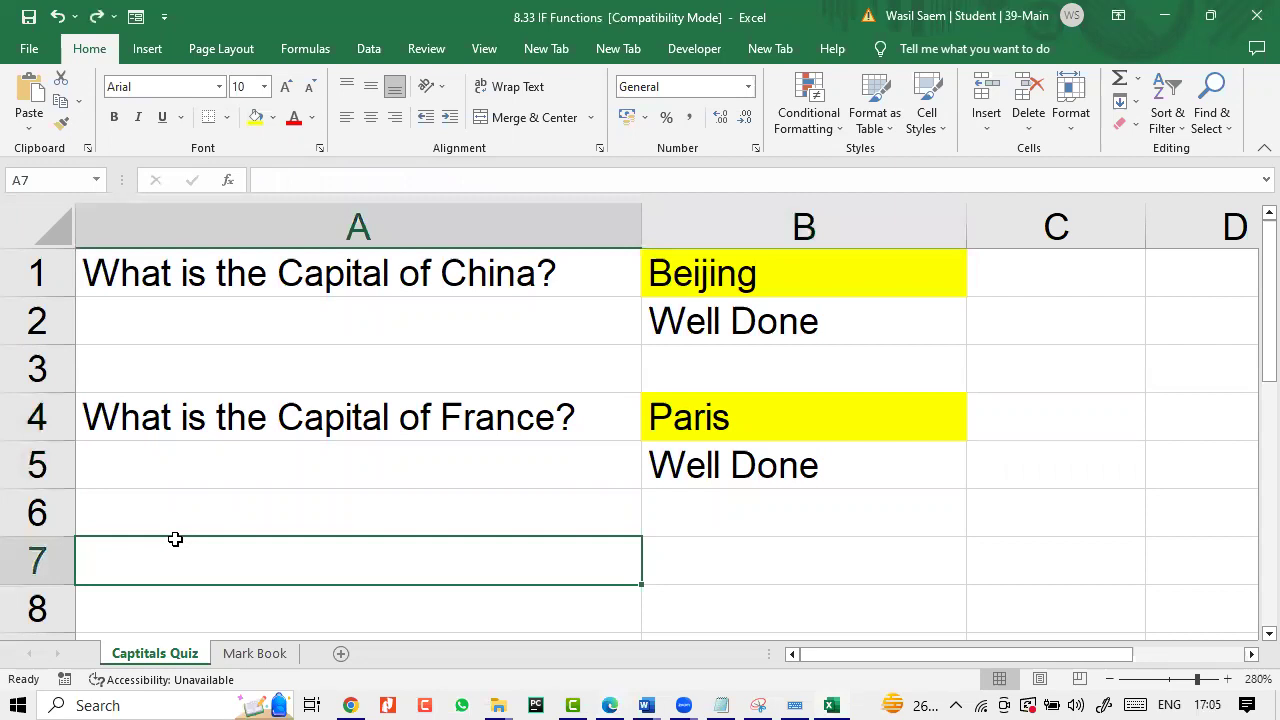
text(What is the )
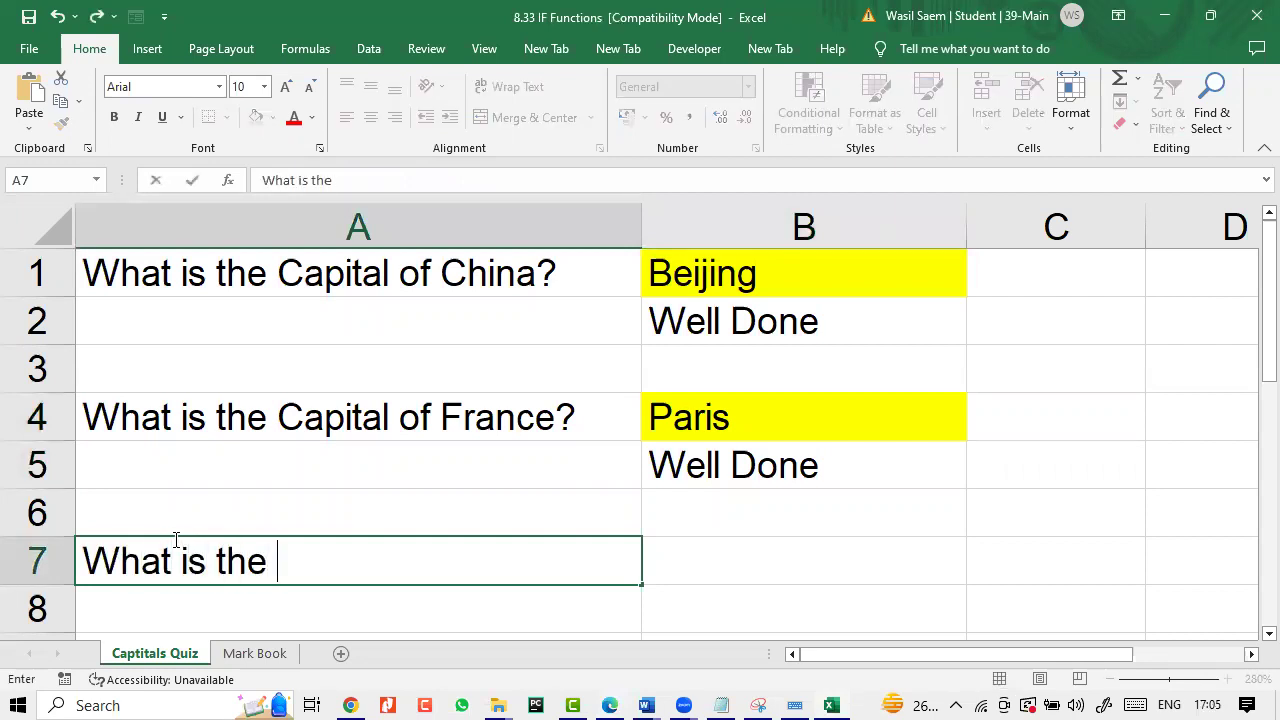
text(Capi)
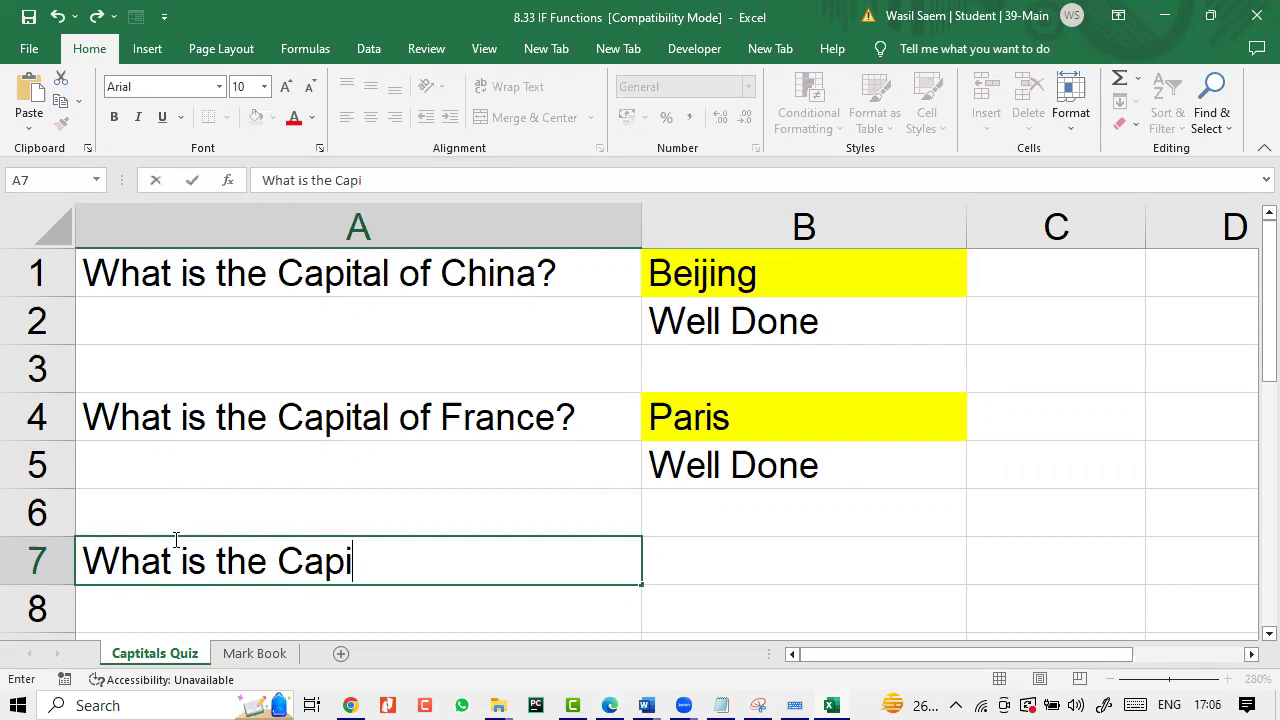
text(tal of P)
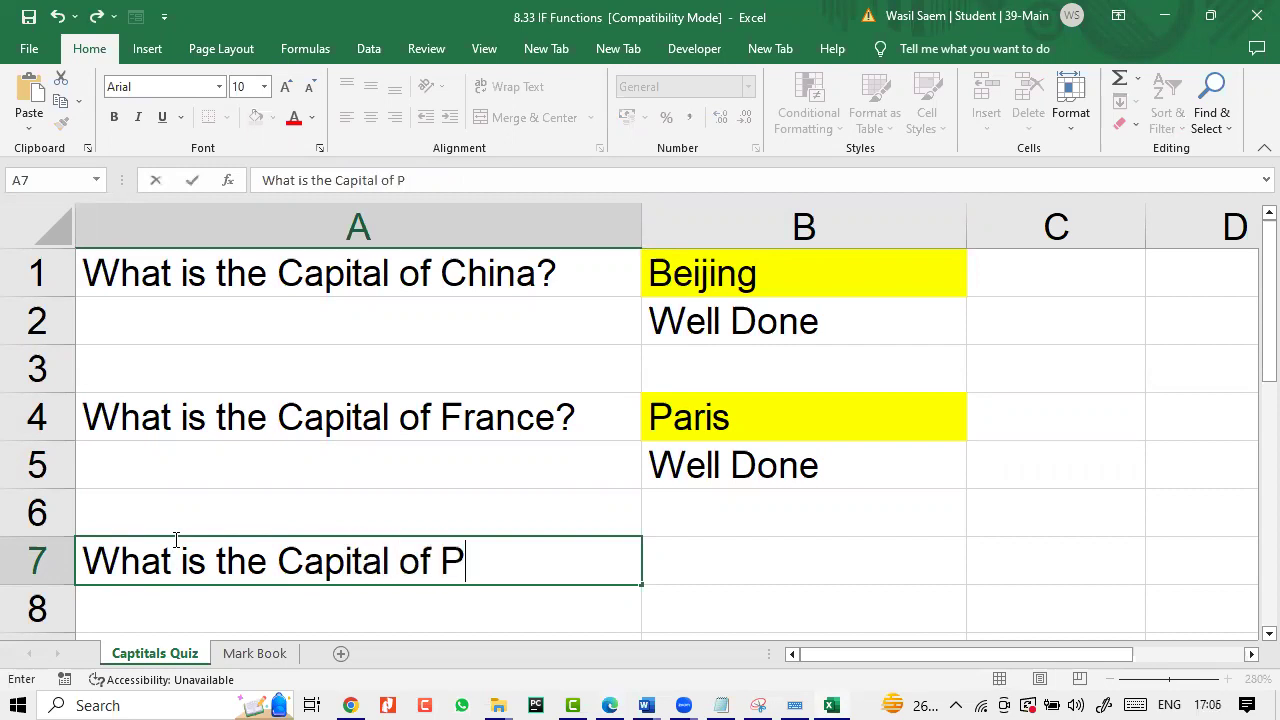
text(akistan)
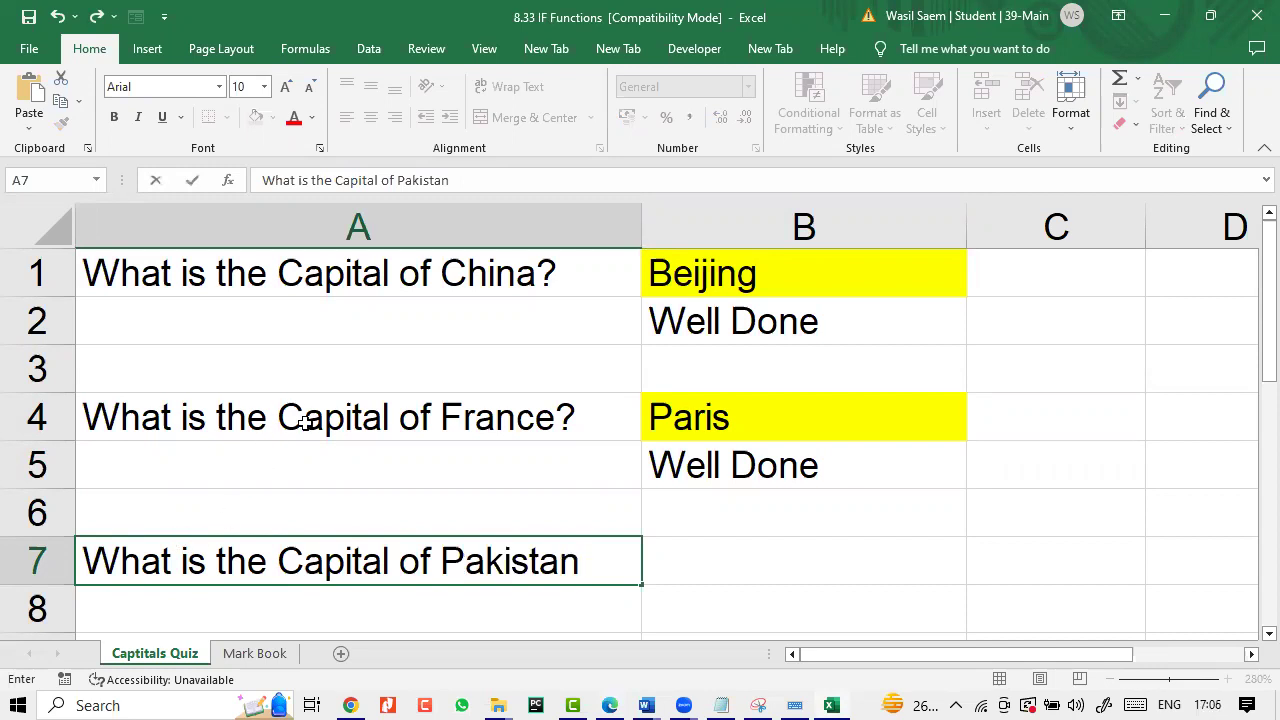
click(580, 412)
double_click(577, 412)
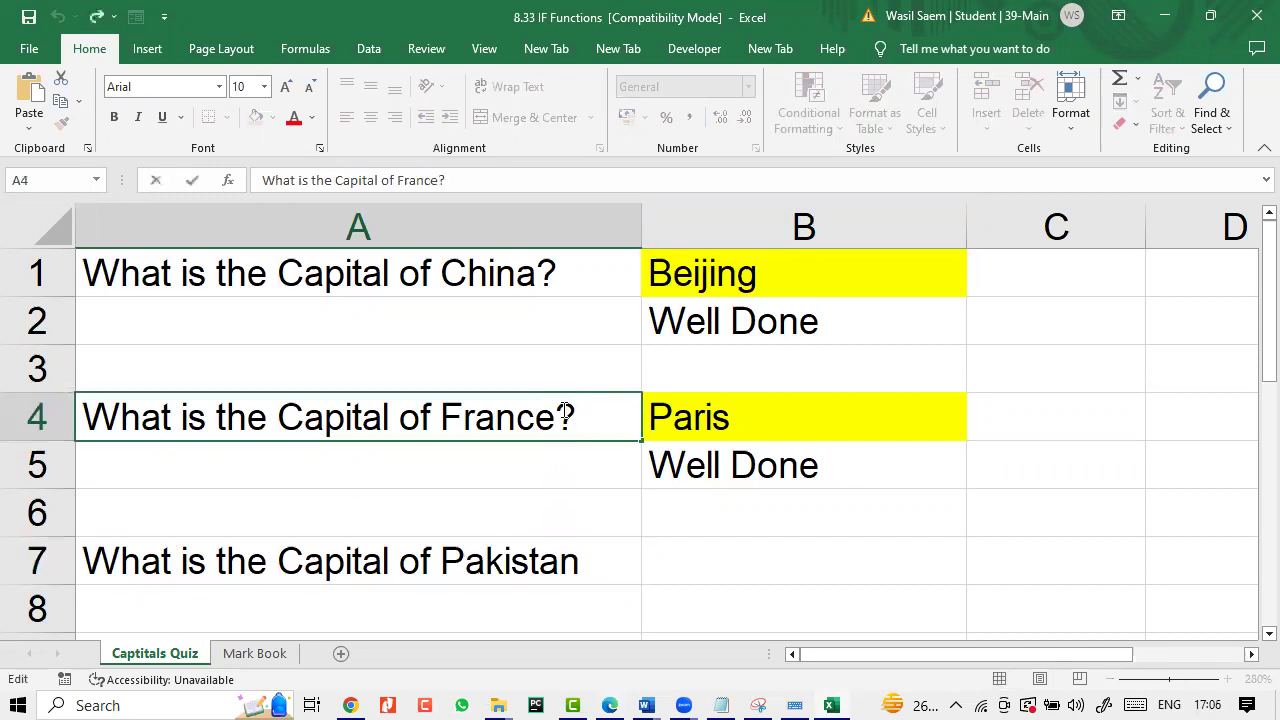
double_click(596, 560)
text(?)
- Enter Lahore as the Pakistan answer in B7
click(721, 567)
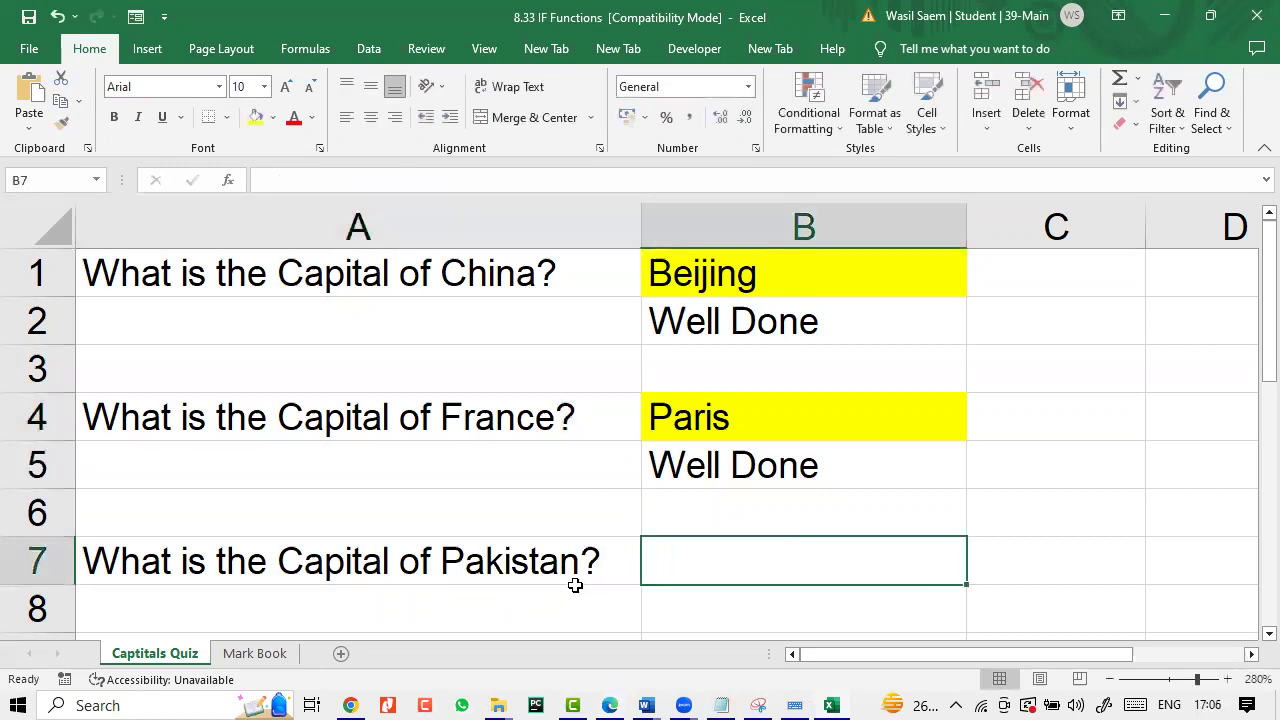
text(Lahore)
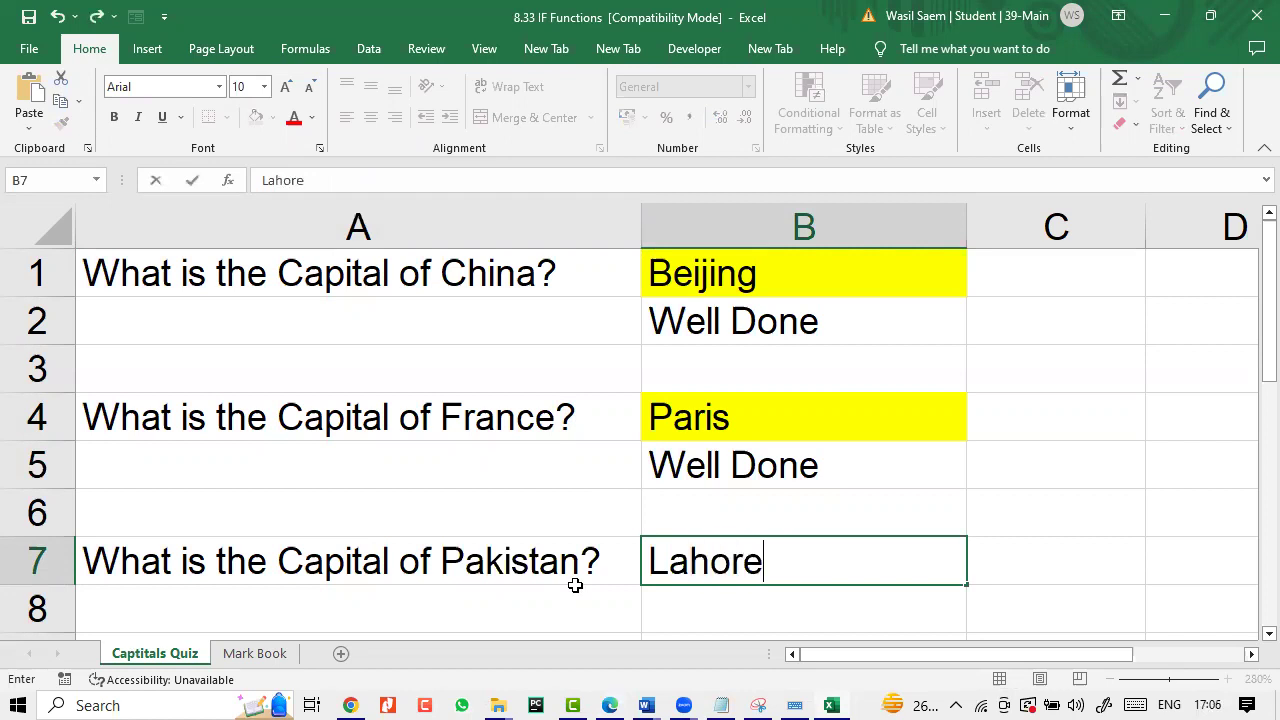
key(Return)
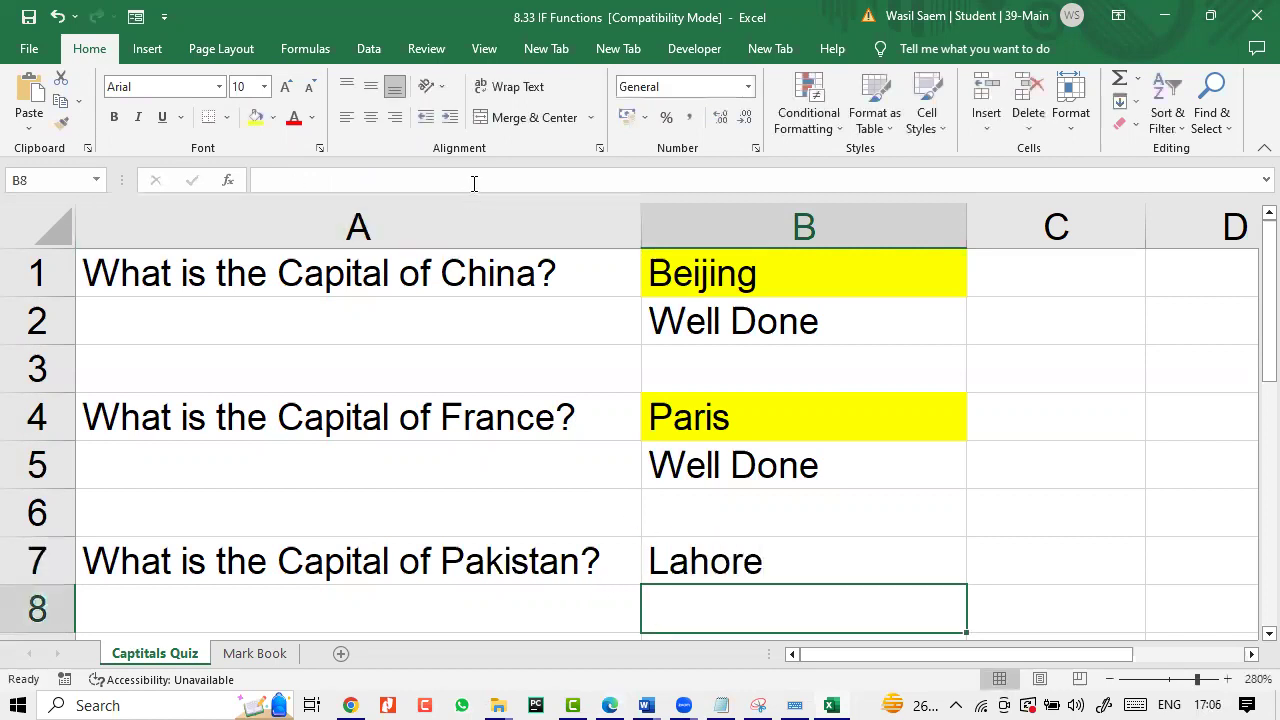
click(470, 181)
- Enter =IF(B7="Islamabad","Well DONE","Oops") in B8, accepting Excel's suggested correction
text(=if()
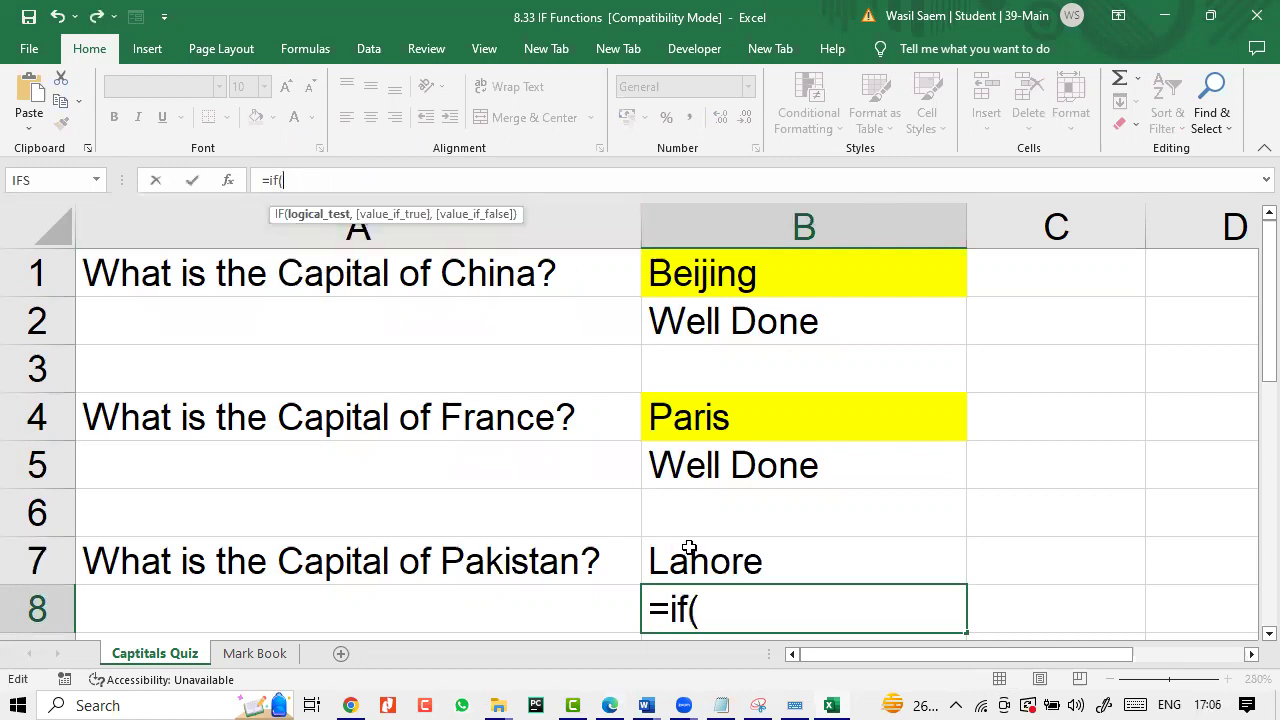
click(690, 558)
text(=)
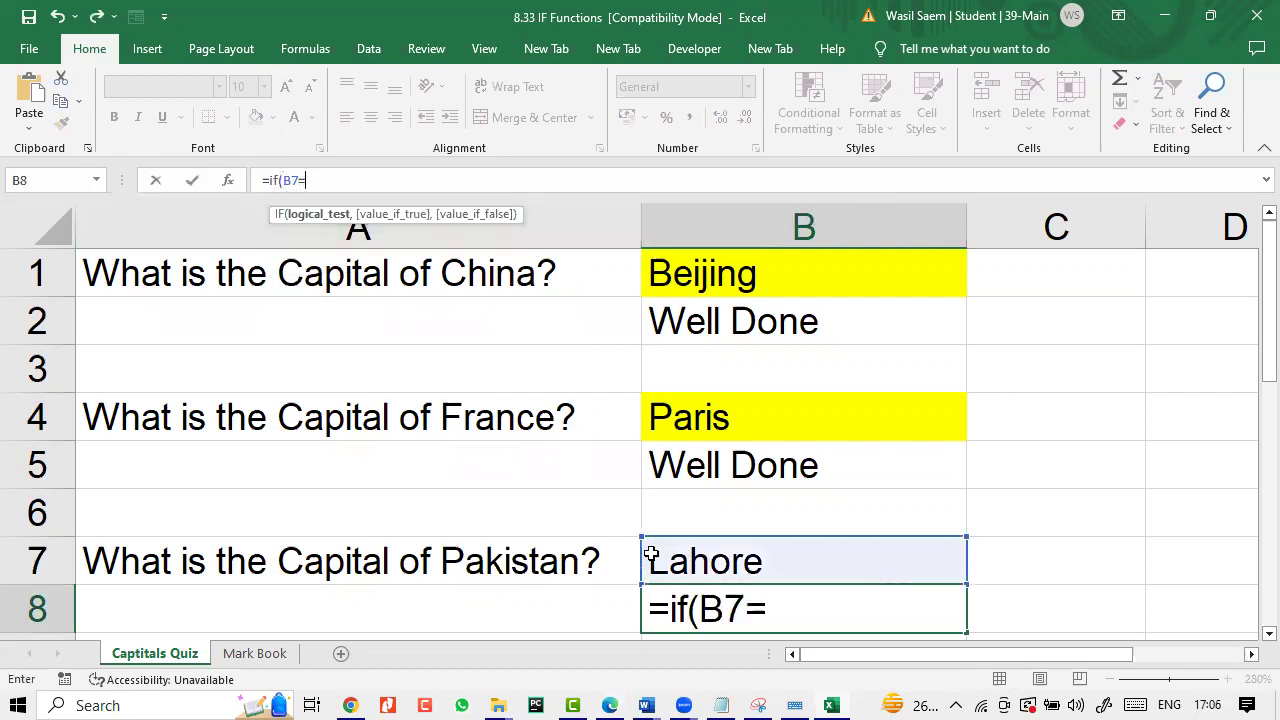
text("l)
text(sla)
text(mabad")
text(,)
text(")
text(Well DONE)
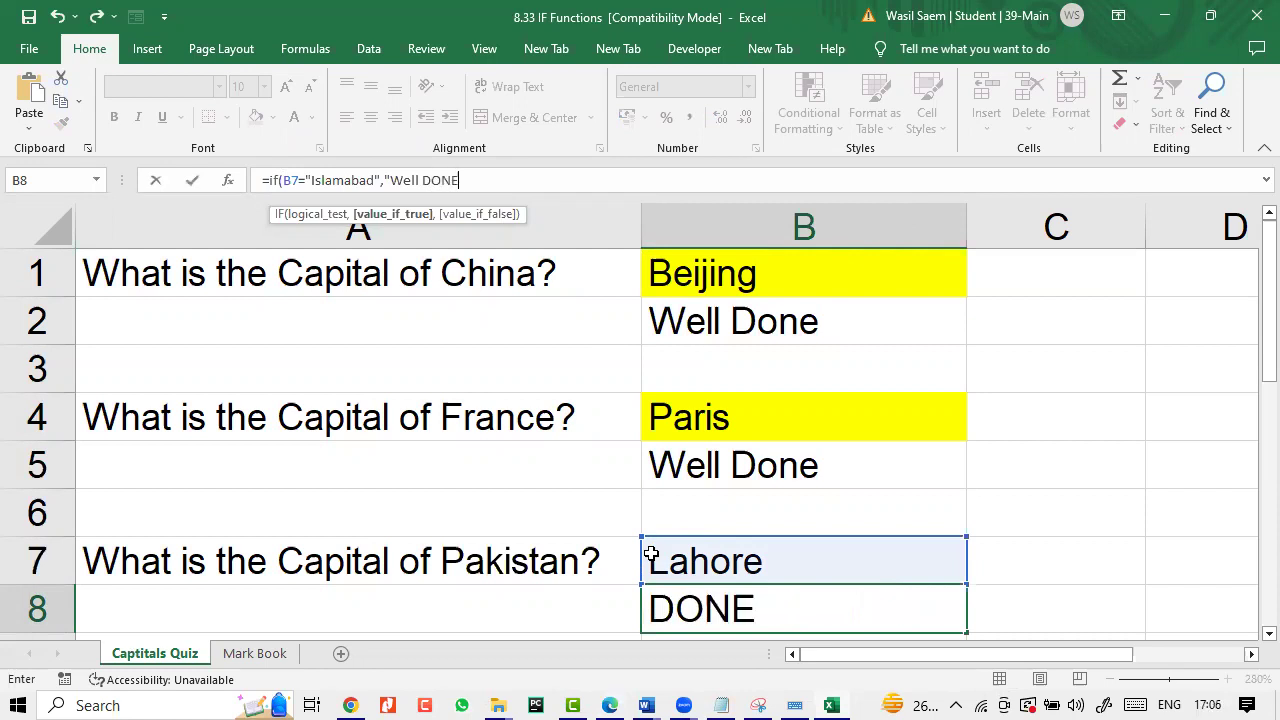
text(",)
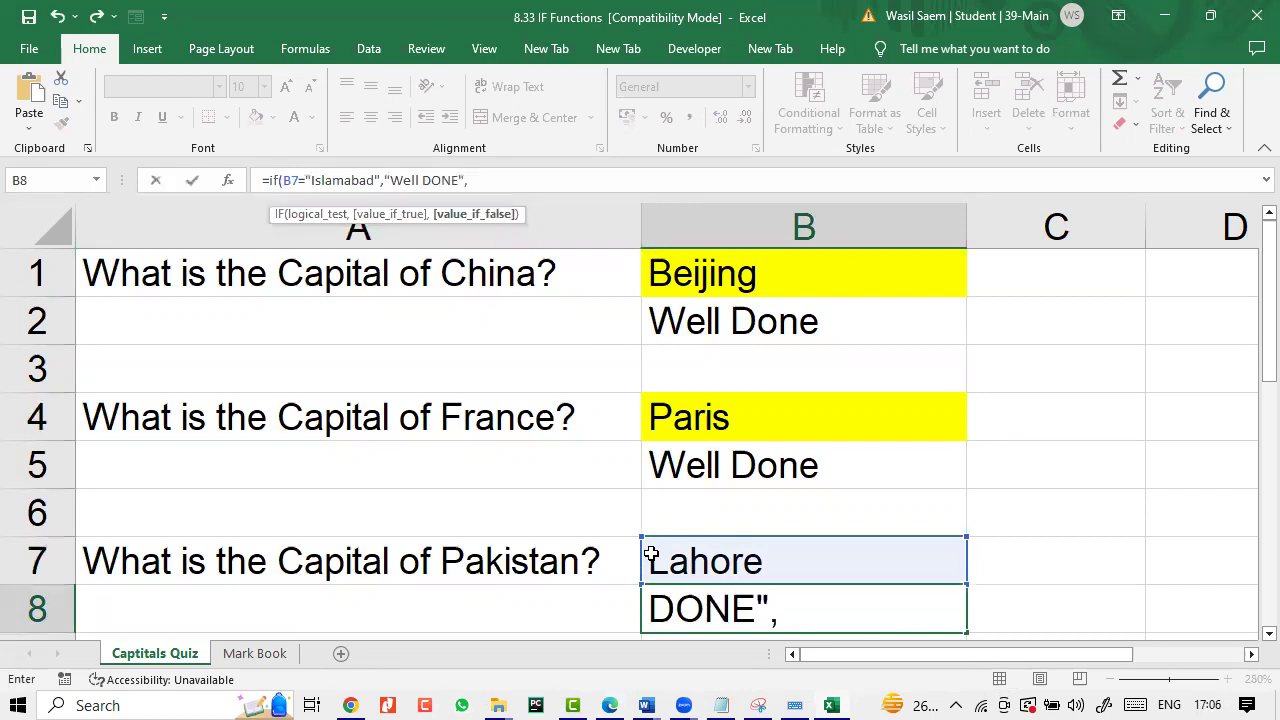
text(Oops)
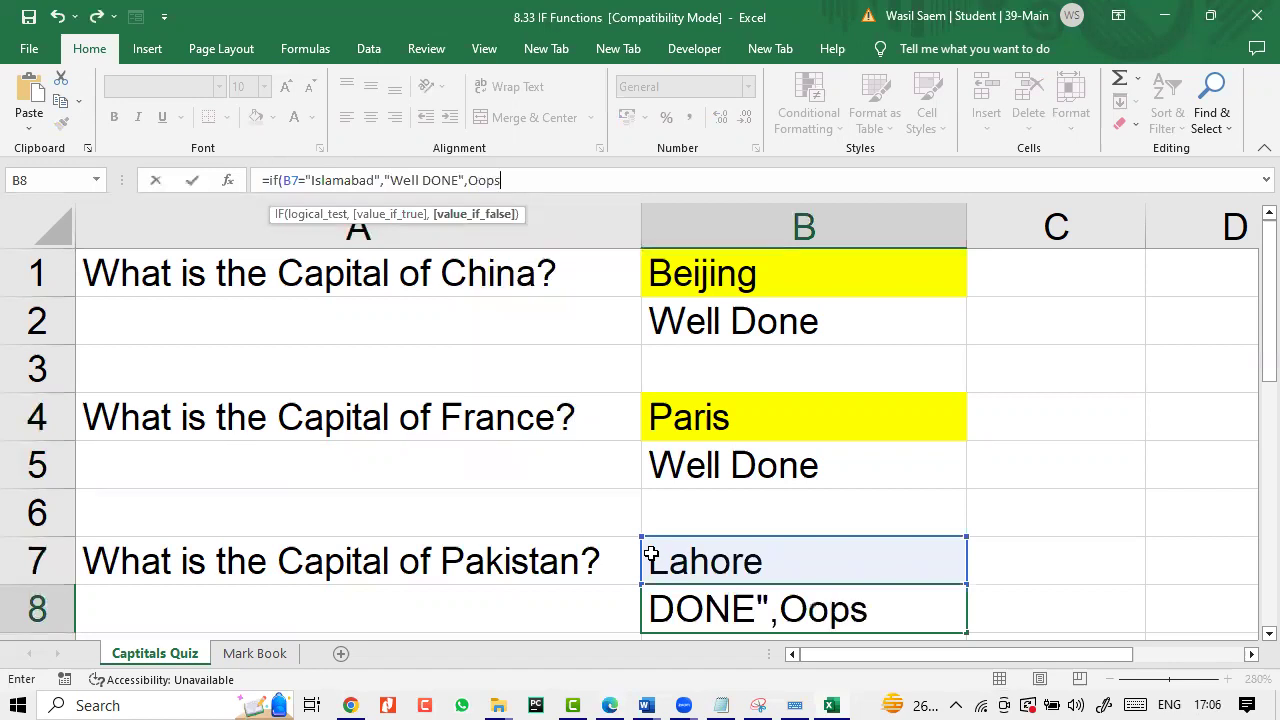
text(")
key(Return)
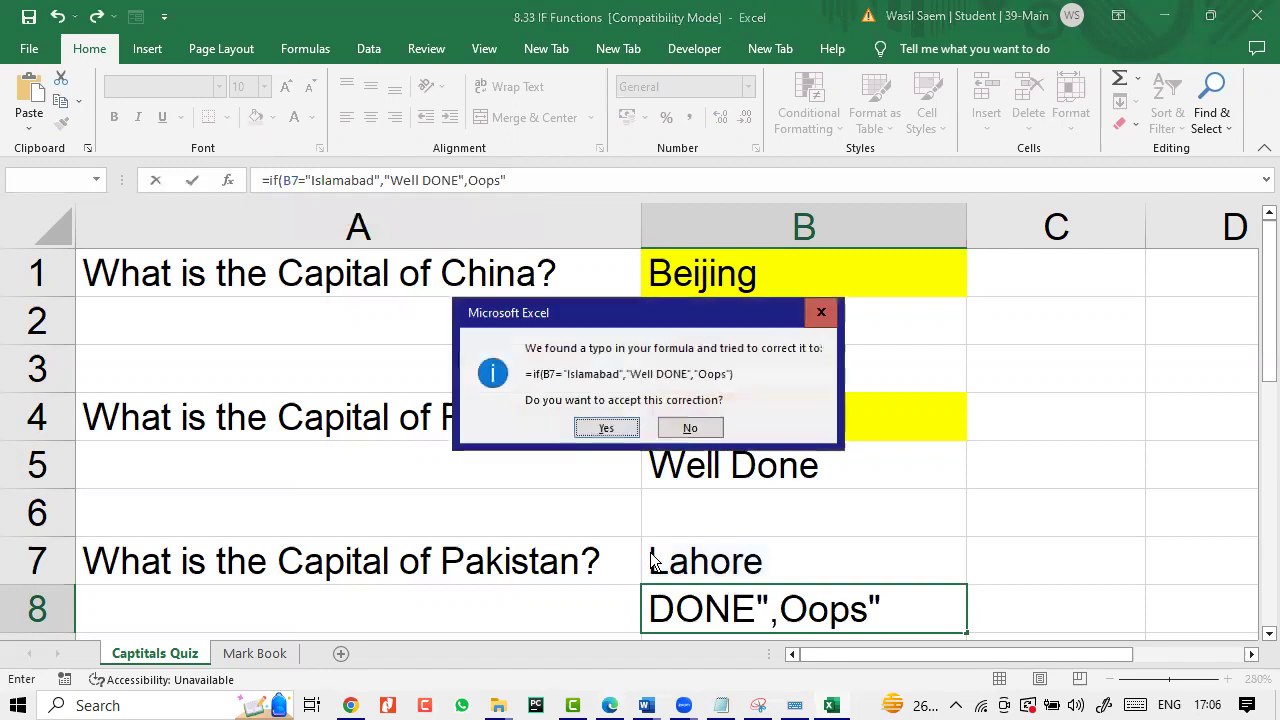
click(610, 430)
click(723, 606)
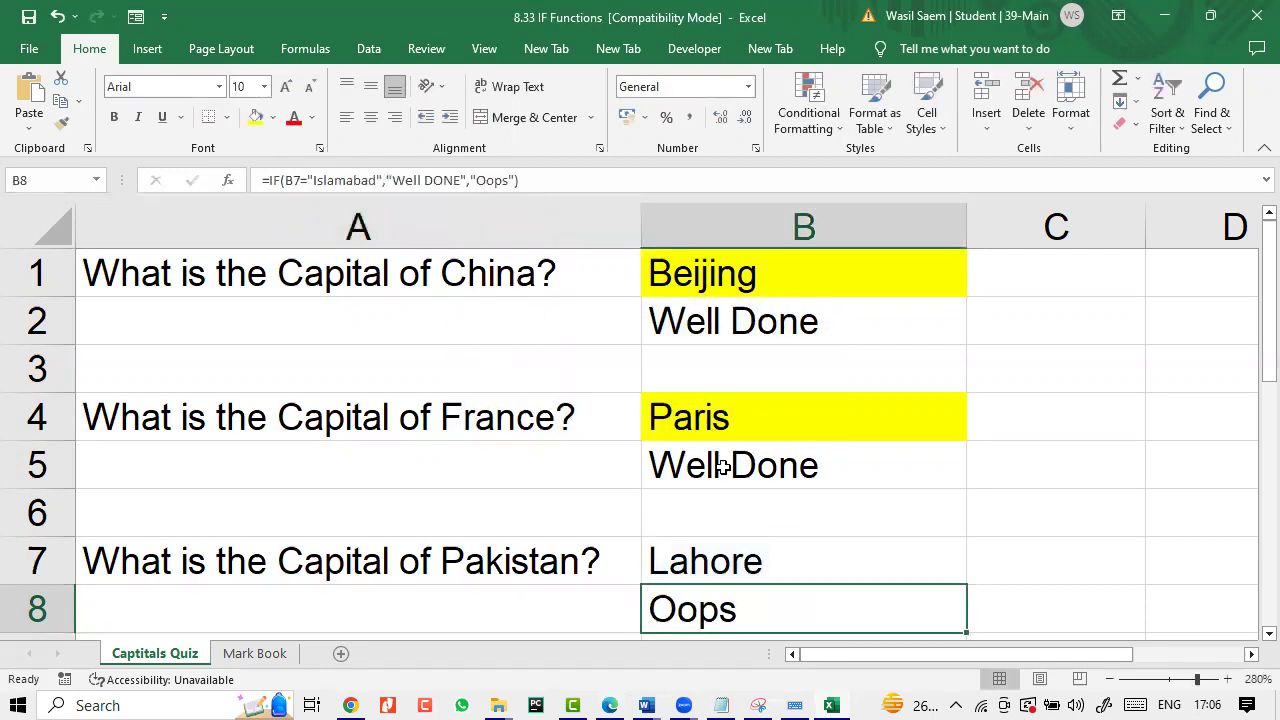
click(695, 566)
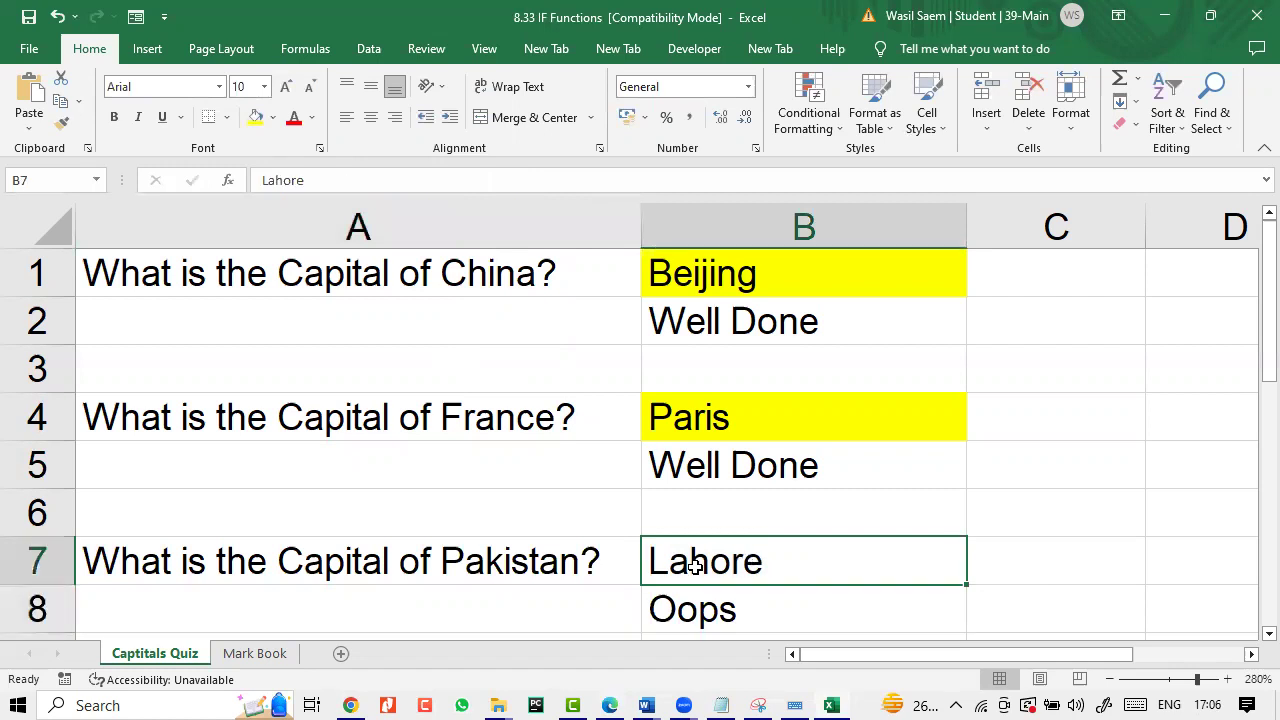
- Change the Pakistan answer in B7 to Islamabad so B8 reads Well DONE
text(Isla)
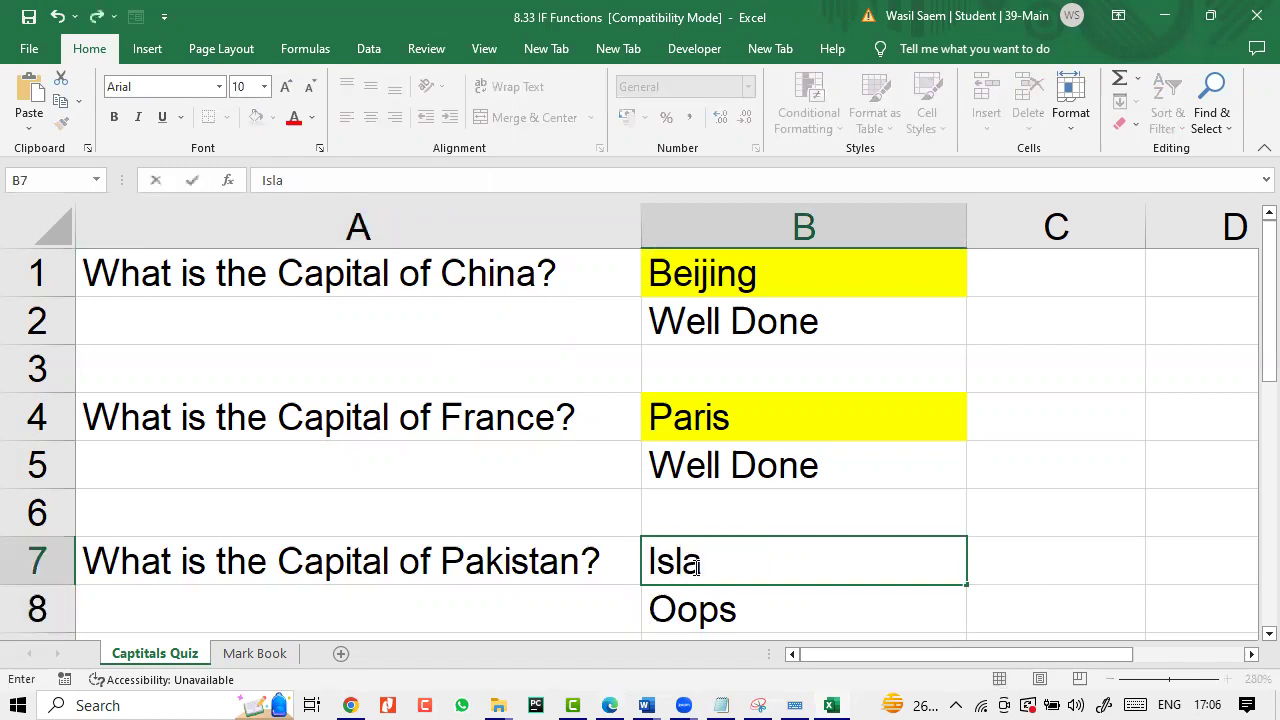
text(mabad)
key(Return)
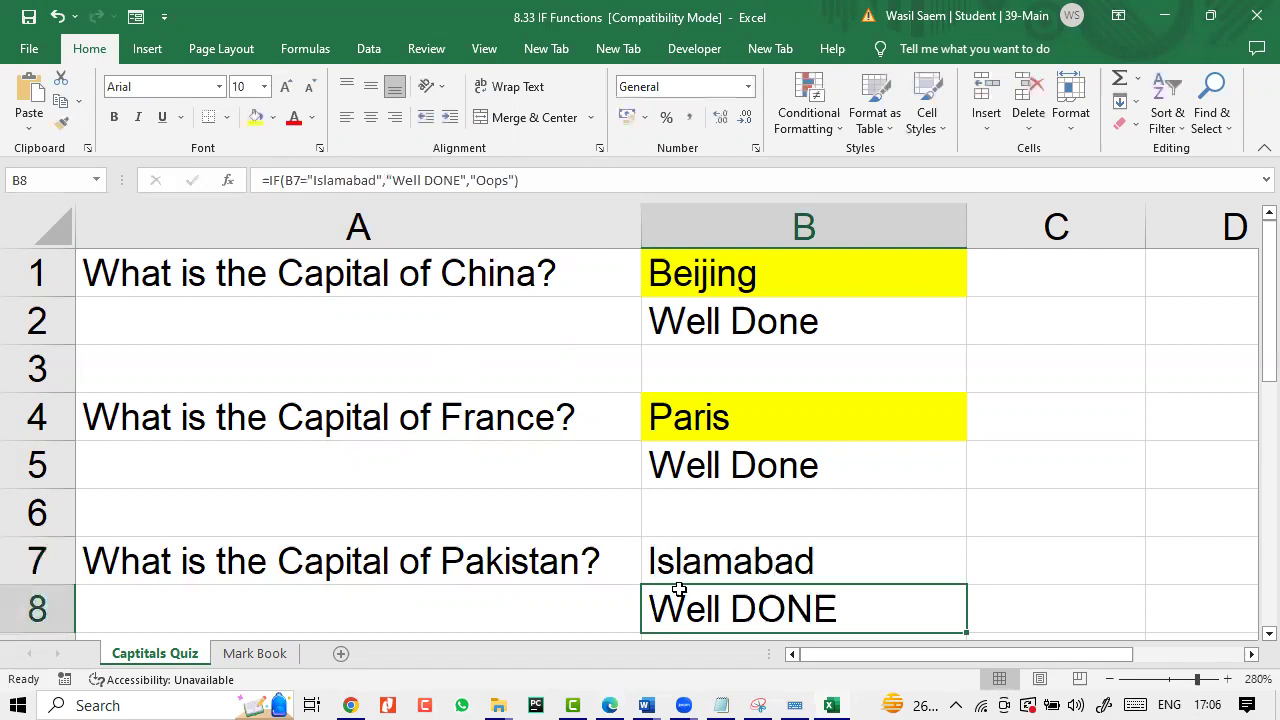
click(617, 705)
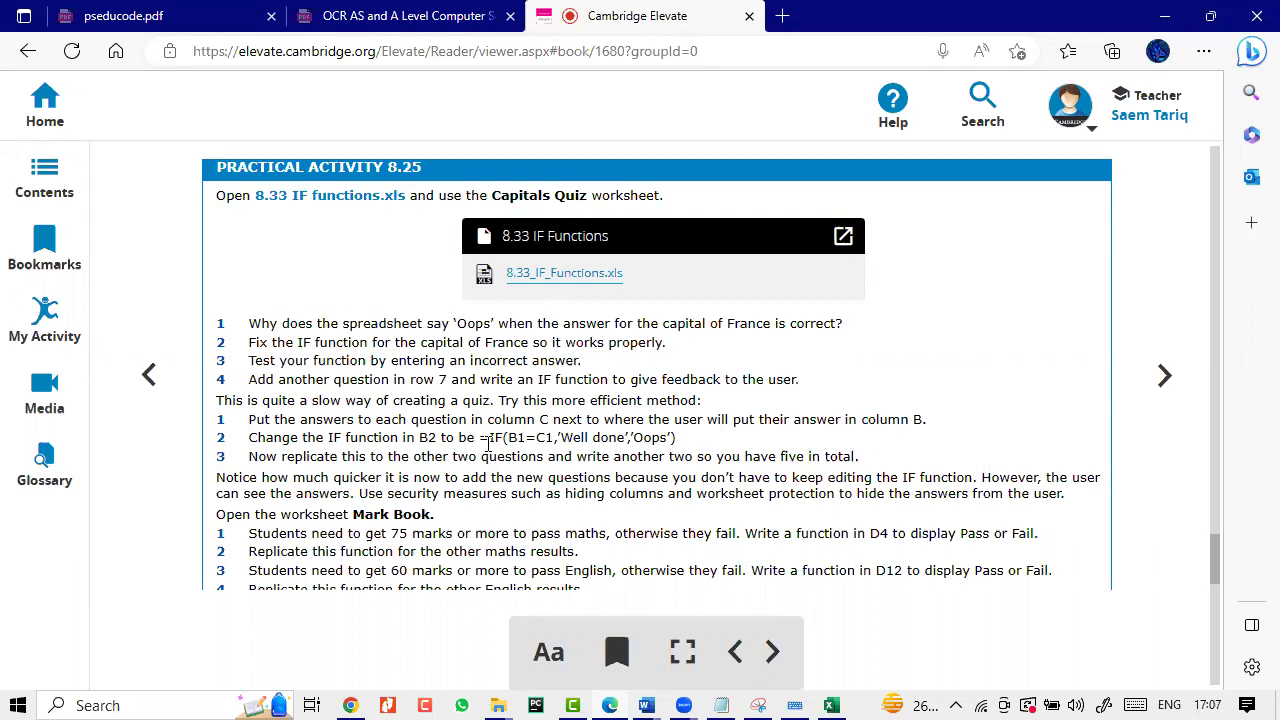
click(822, 704)
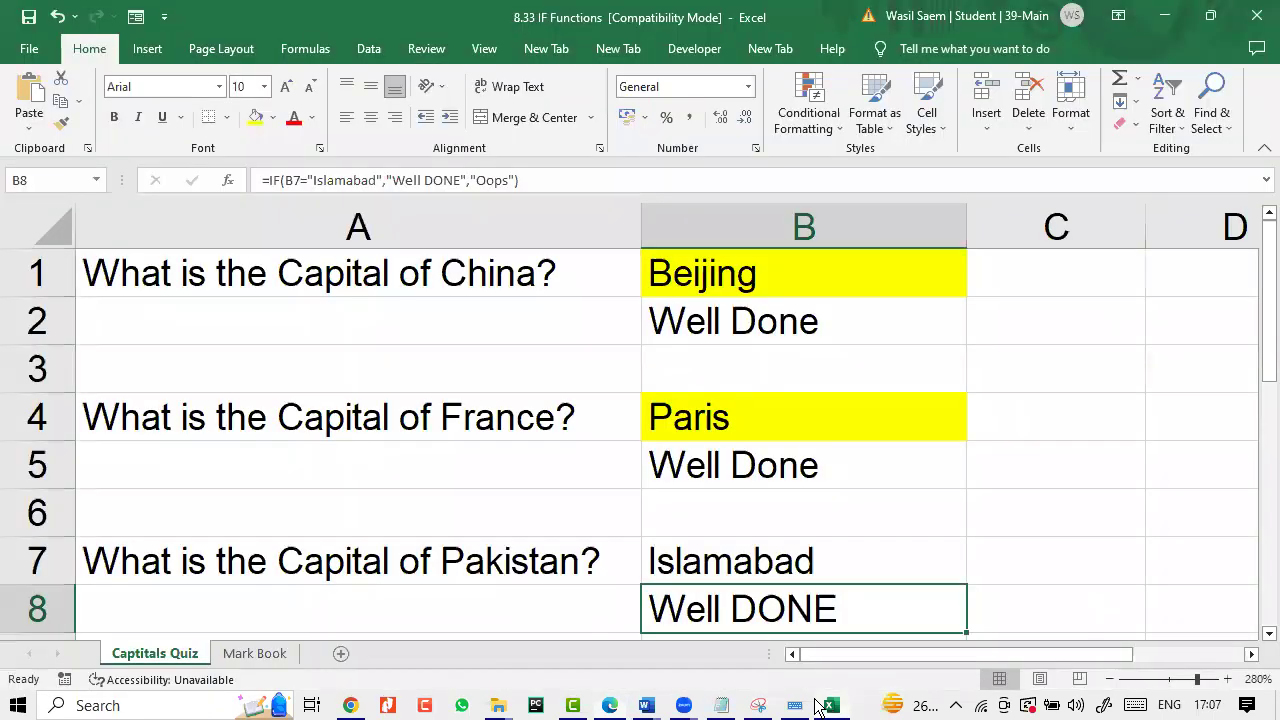
click(1003, 563)
click(1020, 336)
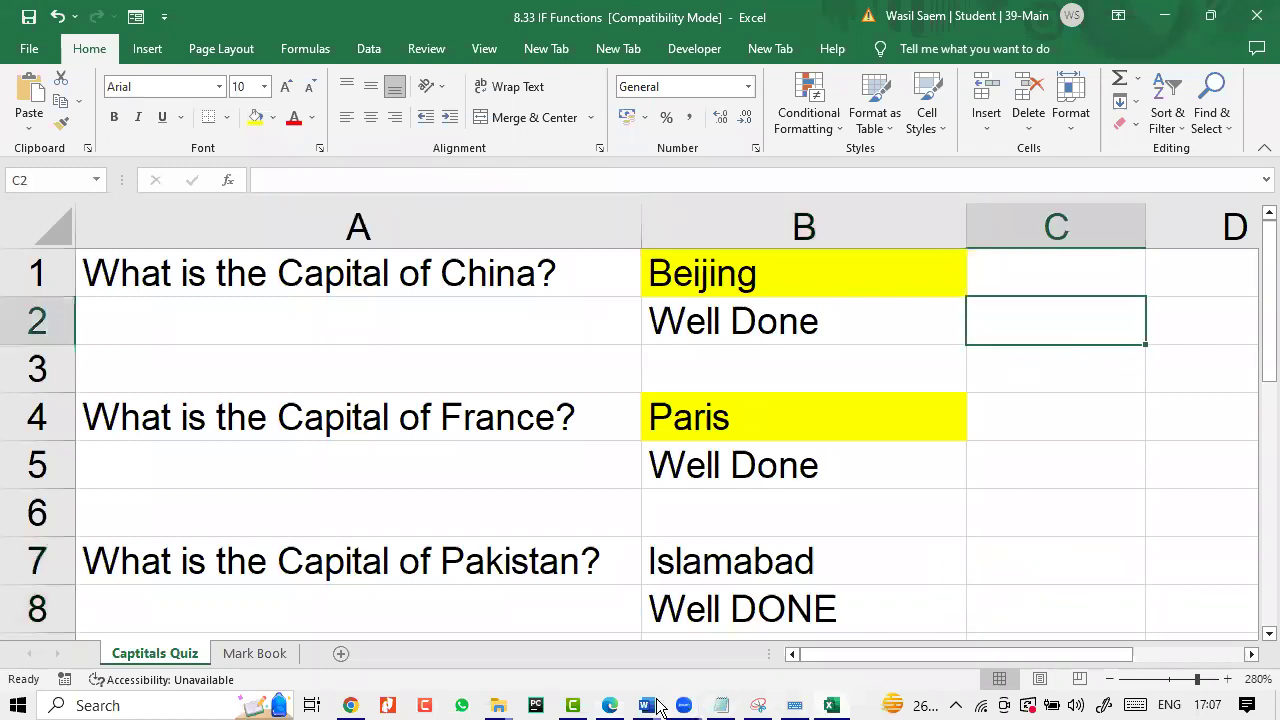
click(610, 705)
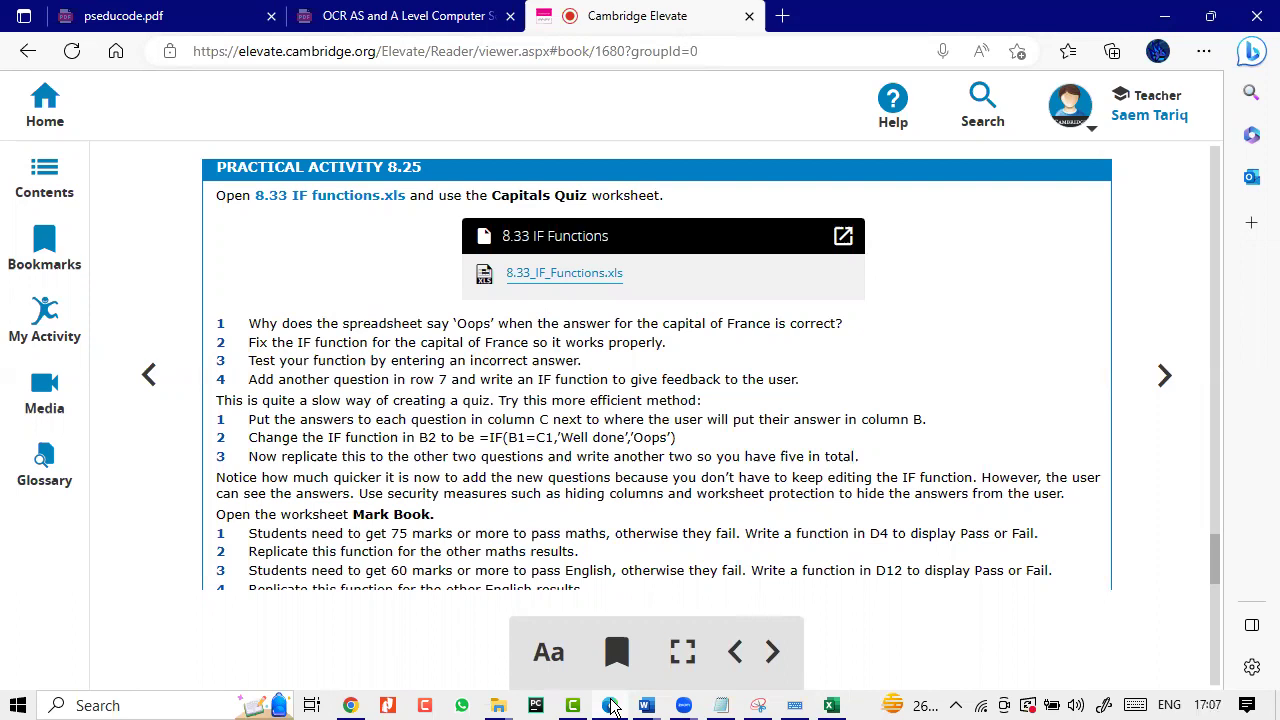
- Compare B2's IF formula in the workbook with the activity instructions
click(611, 705)
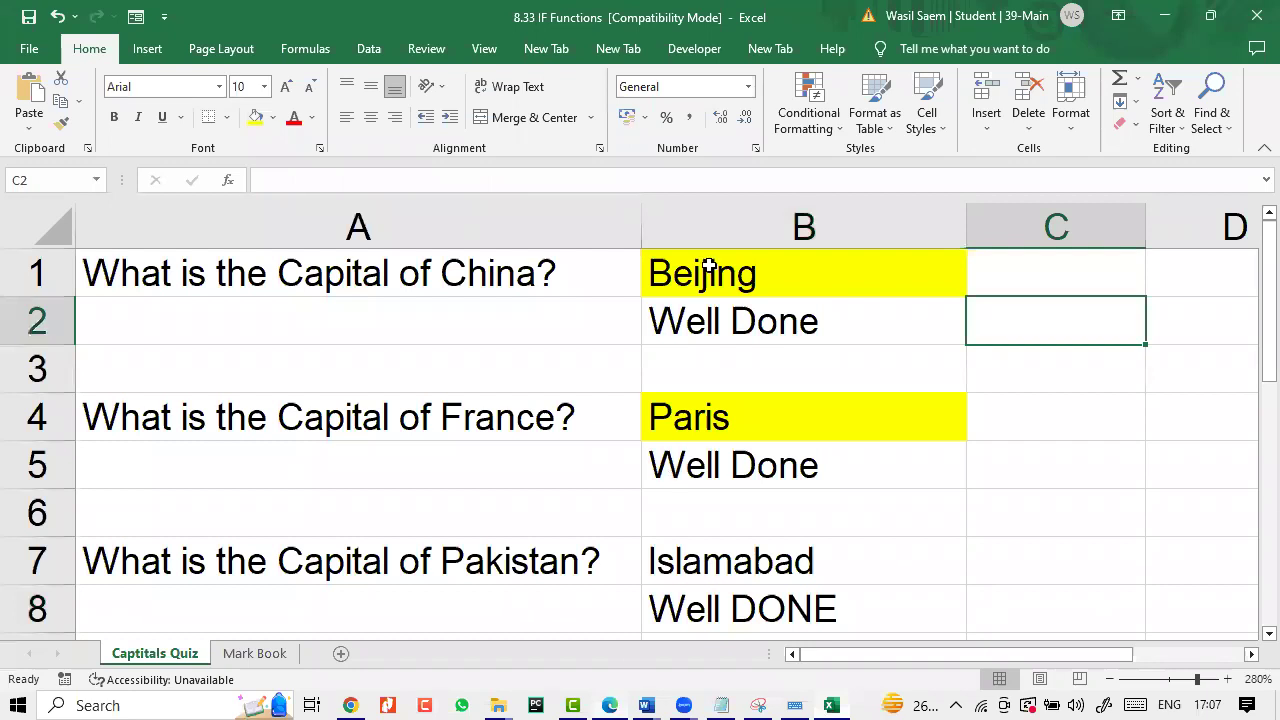
click(731, 322)
click(619, 706)
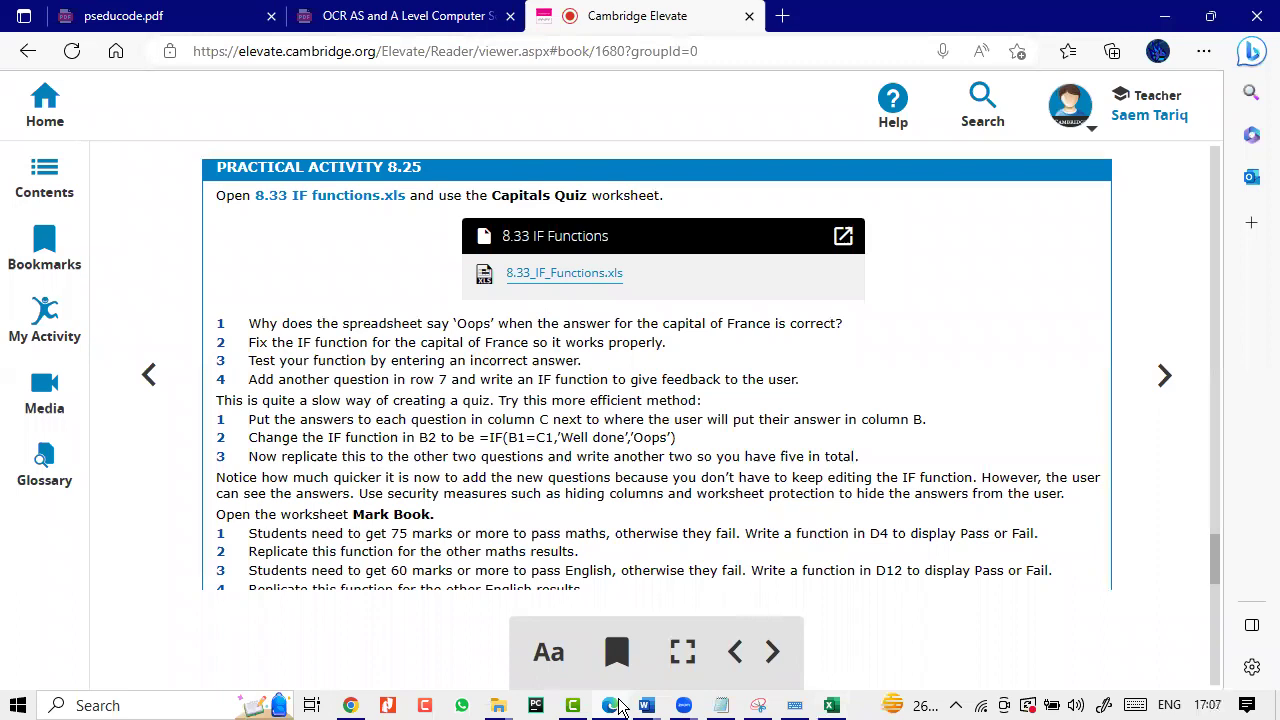
click(619, 706)
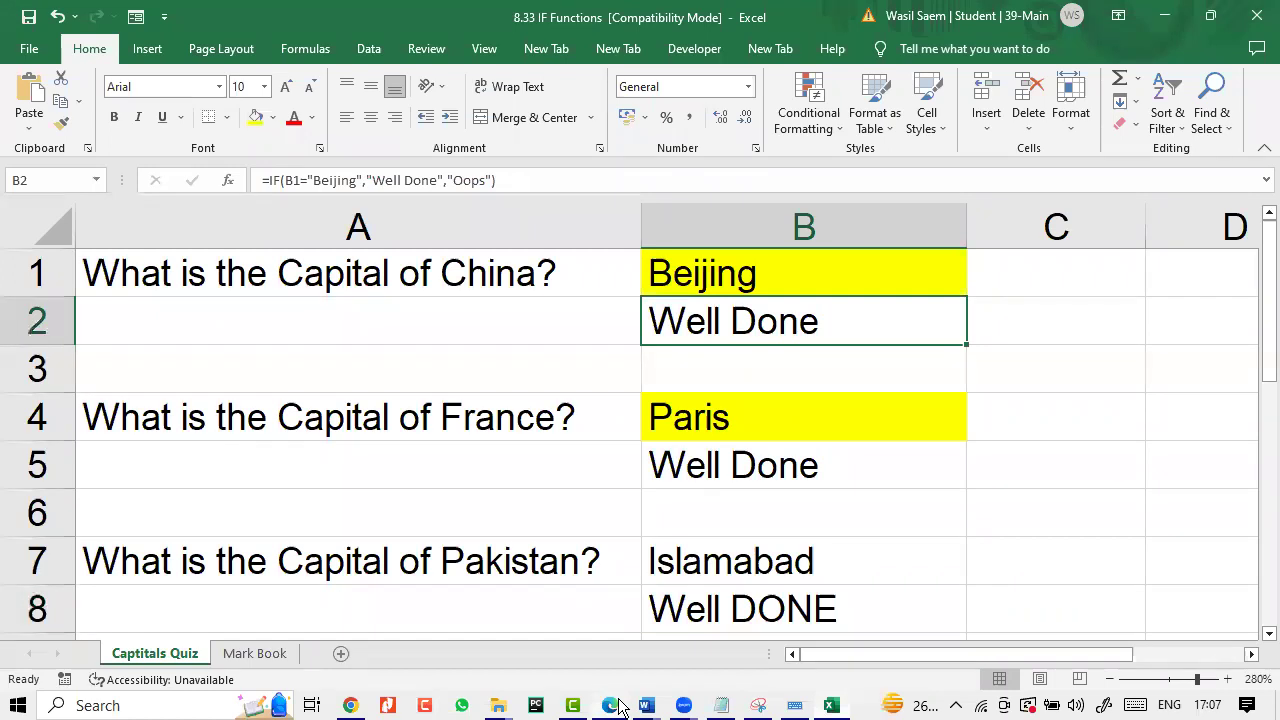
click(619, 706)
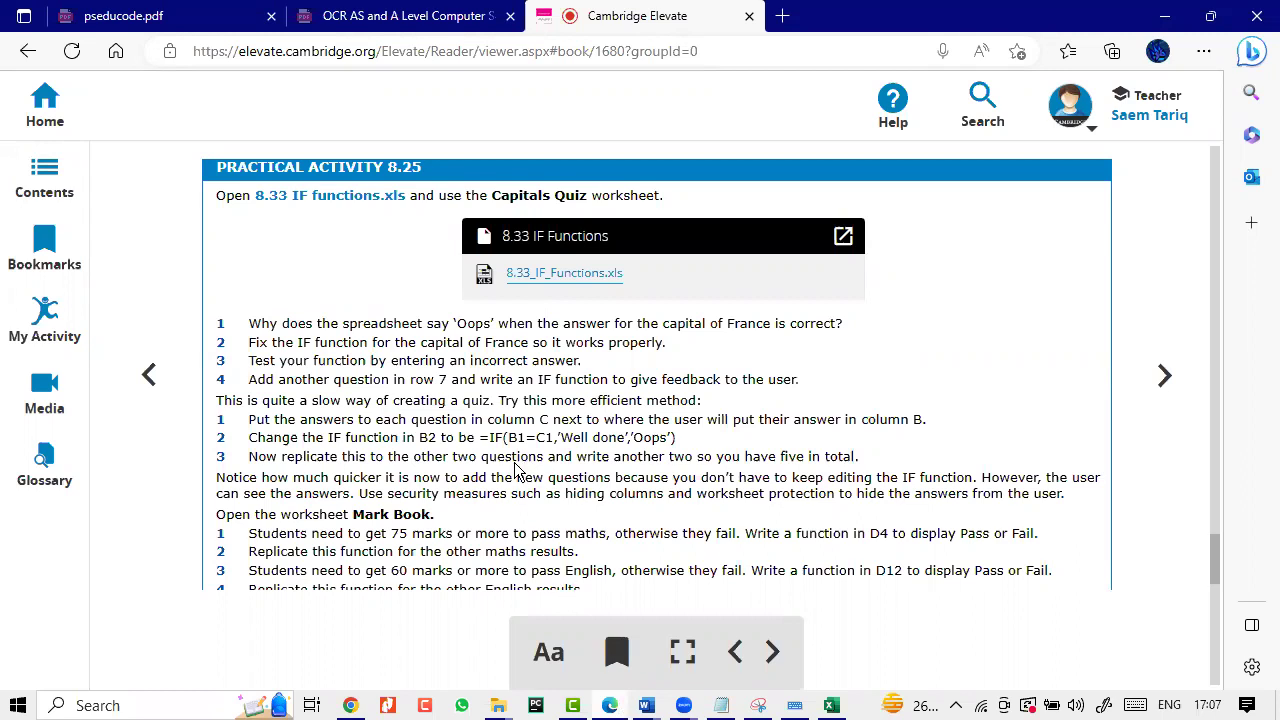
- Highlight step 2's suggested formula =IF(B1=C1,'Well done','Oops') and restore the workbook
drag(480, 437, 672, 440)
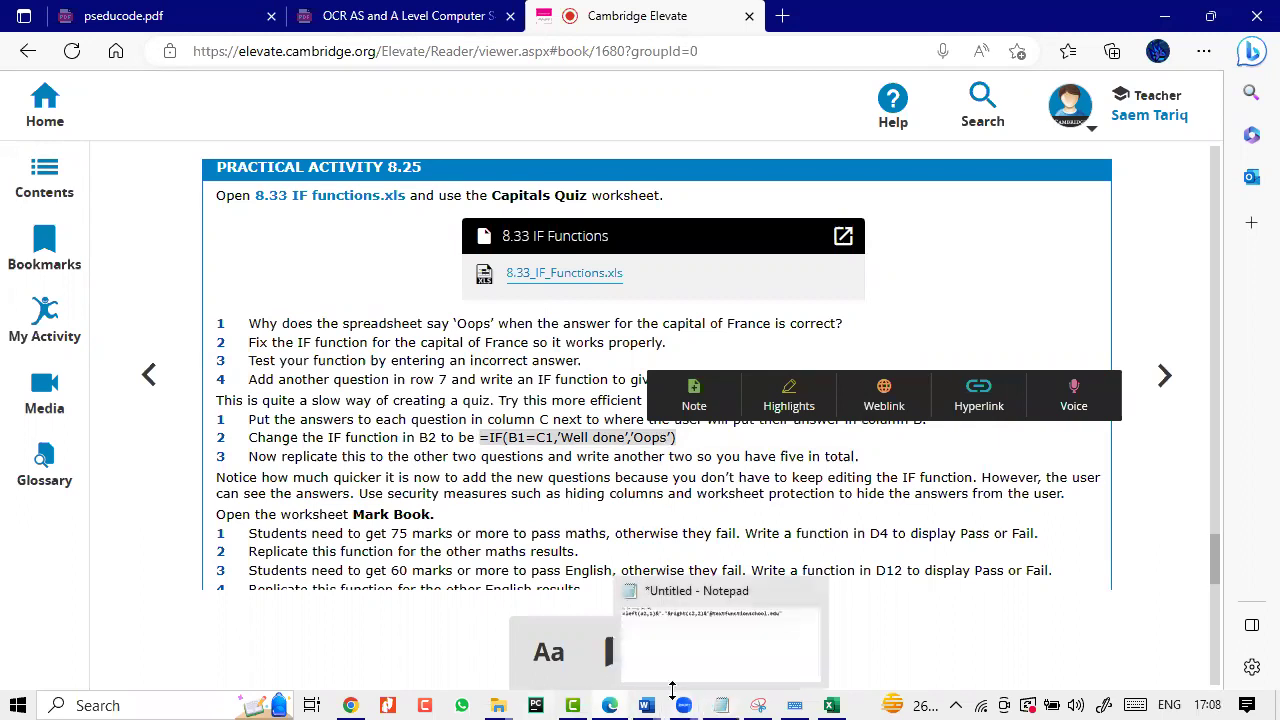
click(508, 482)
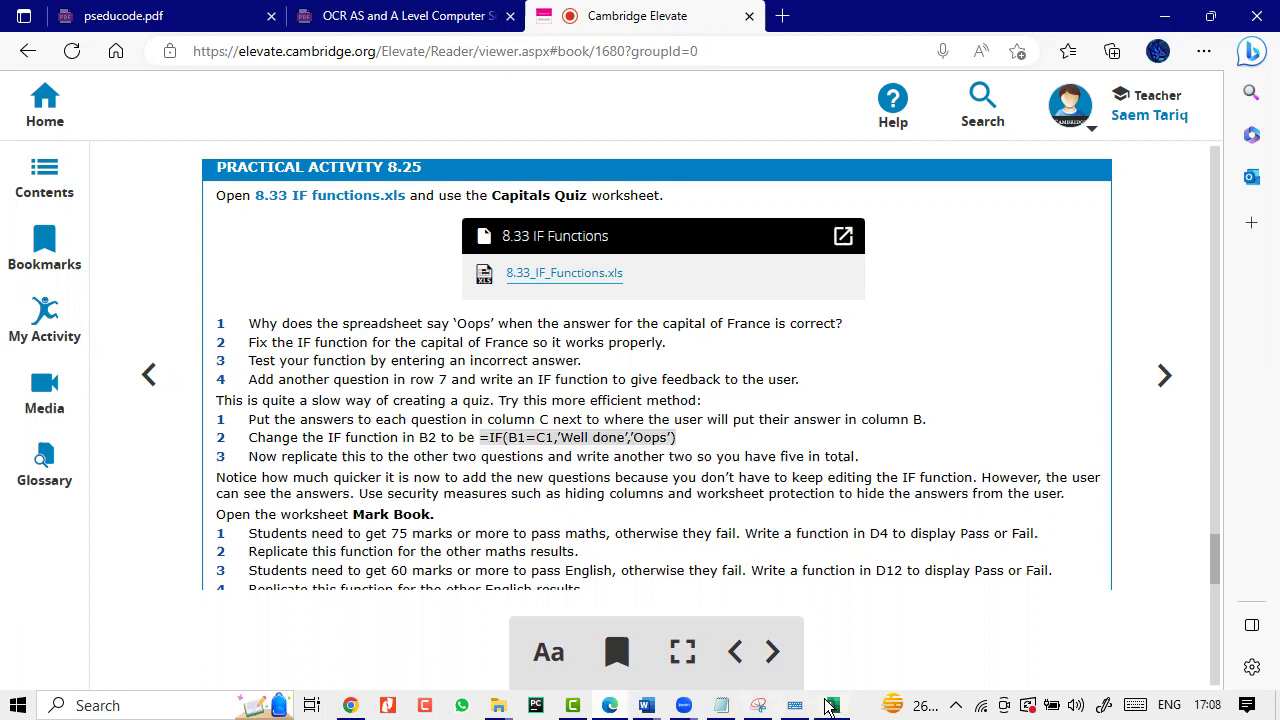
mouse_move(828, 707)
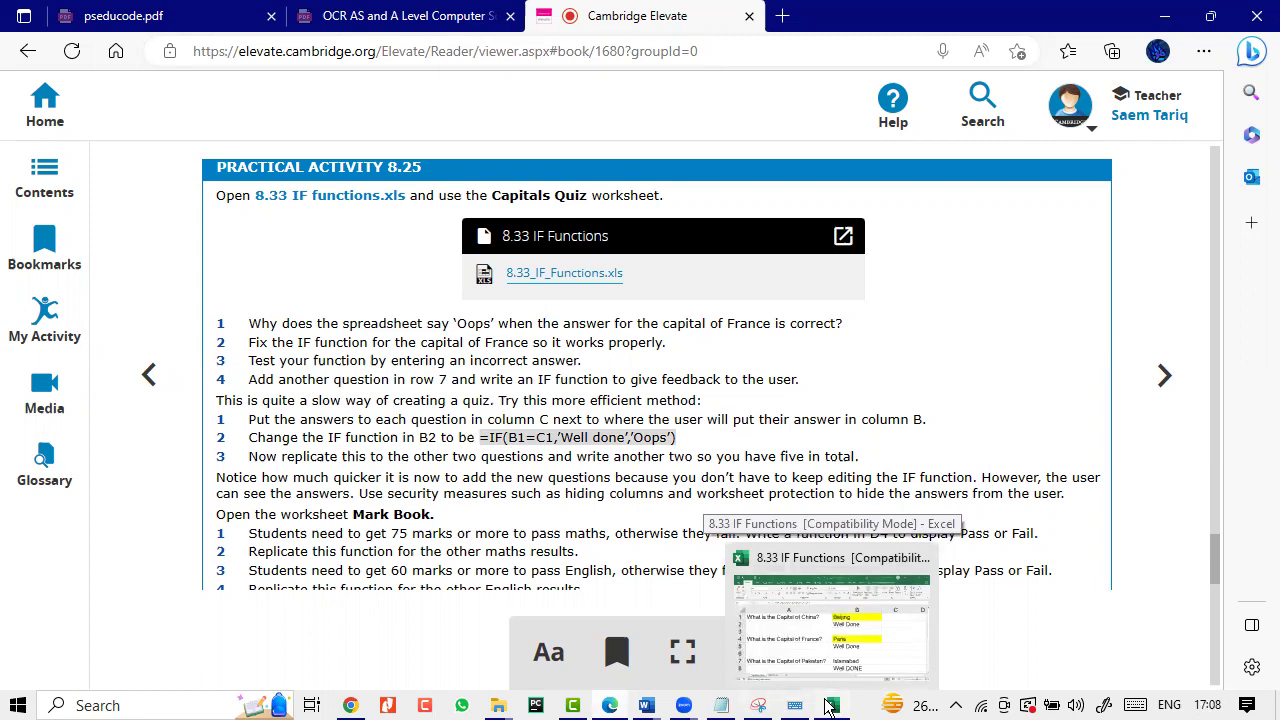
click(828, 707)
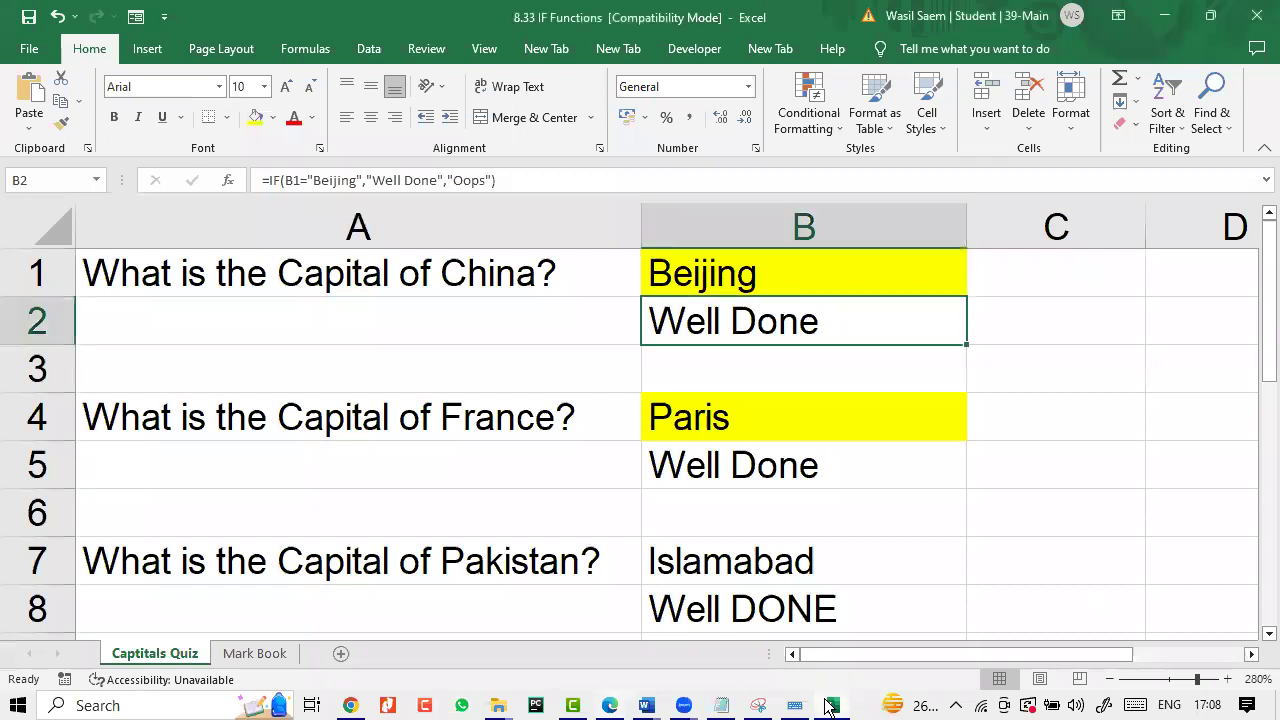
click(828, 707)
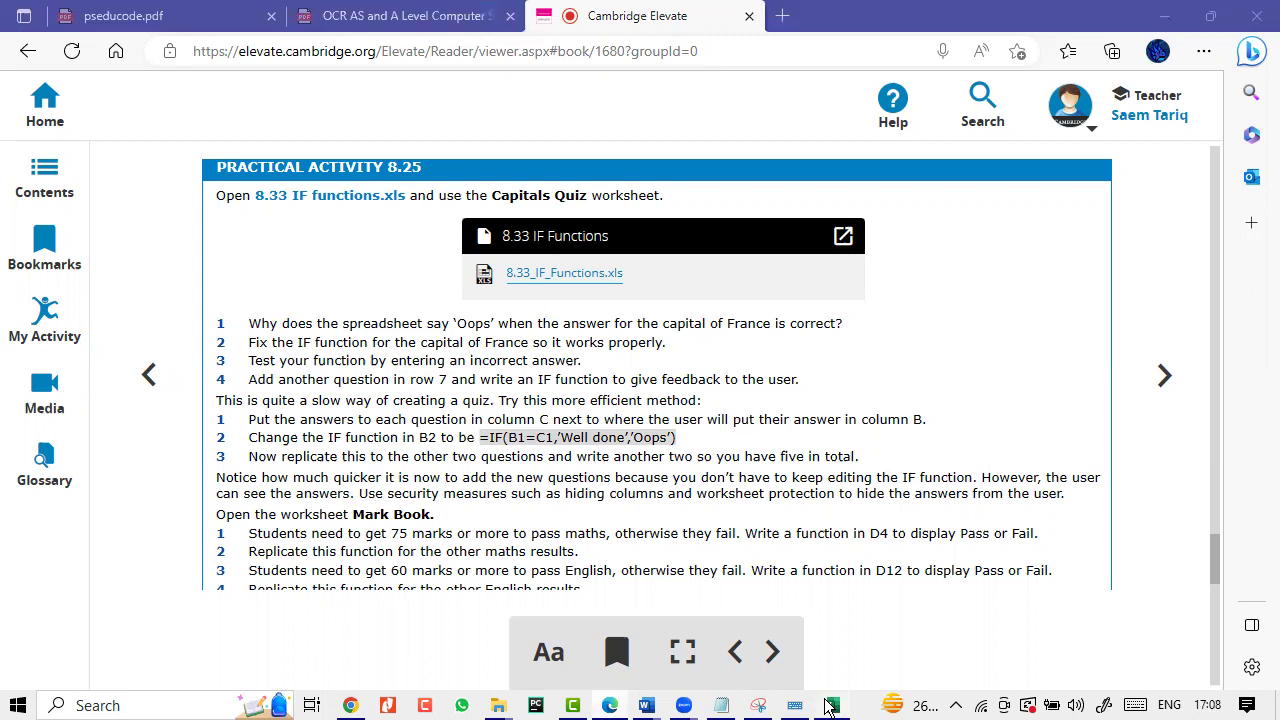
click(828, 707)
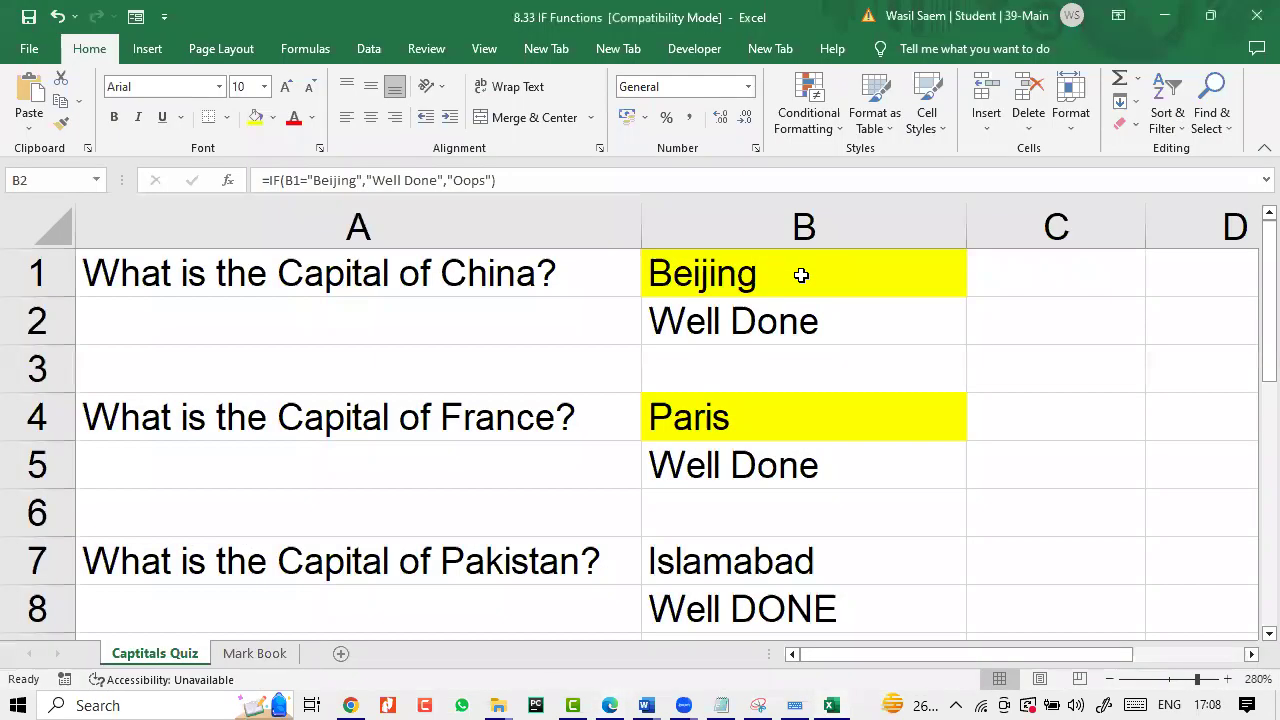
- Copy the answer Beijing from B1 into C1
click(801, 275)
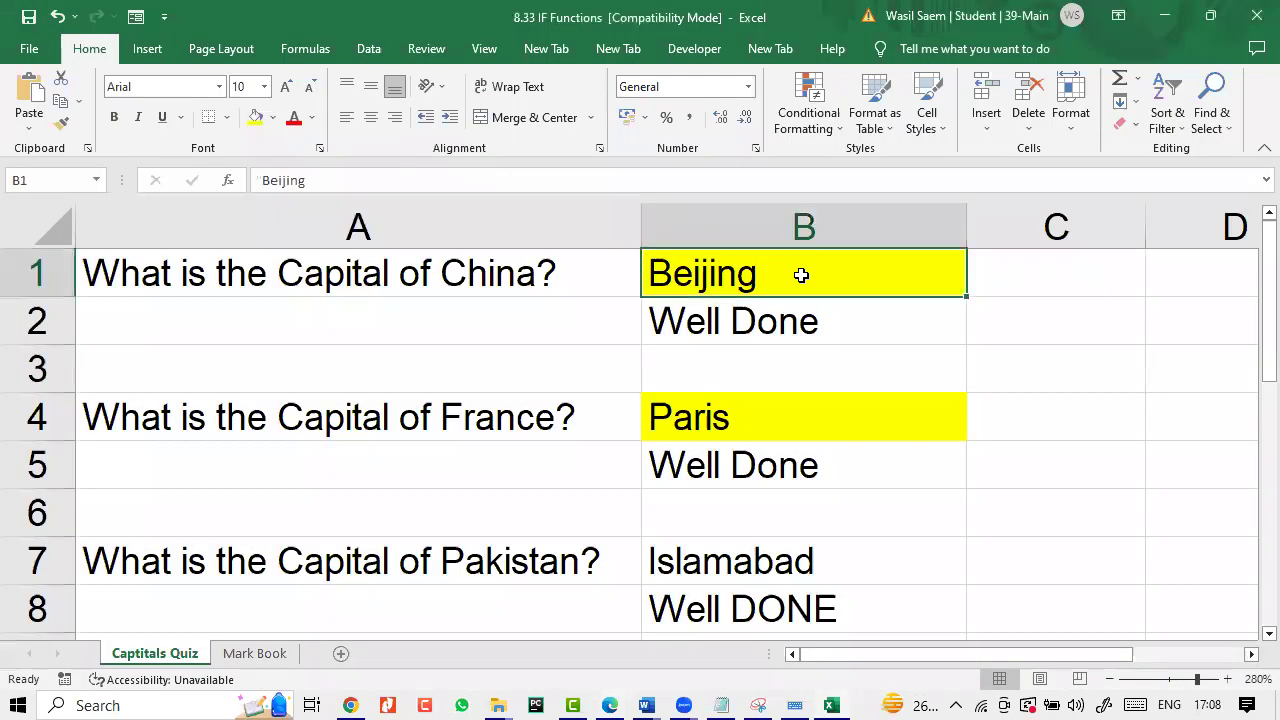
key(ctrl+c)
click(1009, 287)
key(ctrl+v)
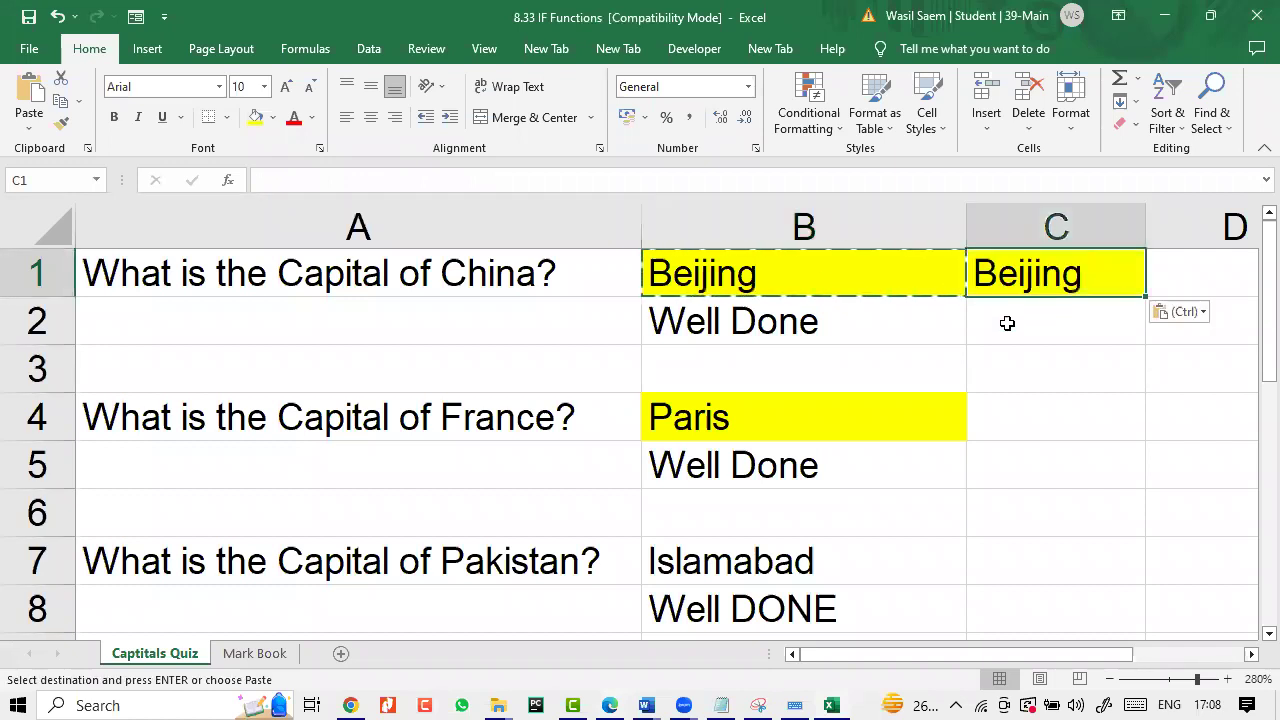
click(1007, 328)
- Change B2's formula to =IF(B1=C1,"Well Done","Oops")
click(820, 326)
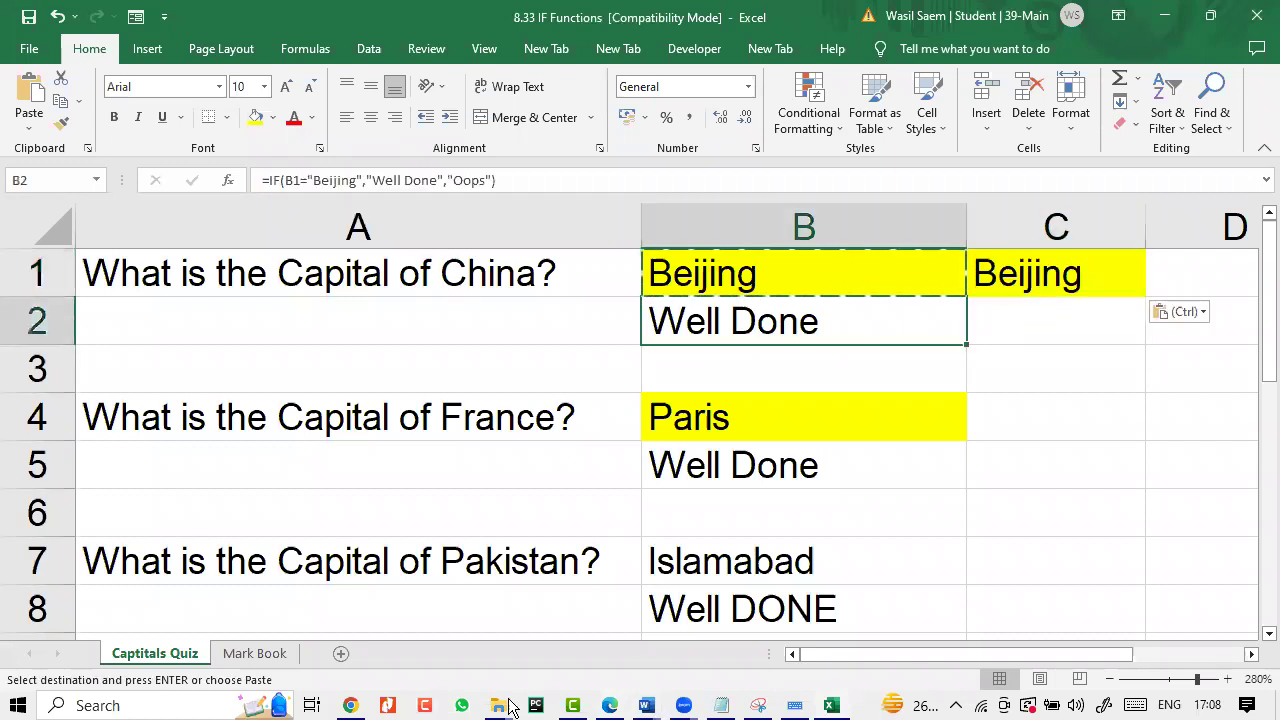
click(358, 180)
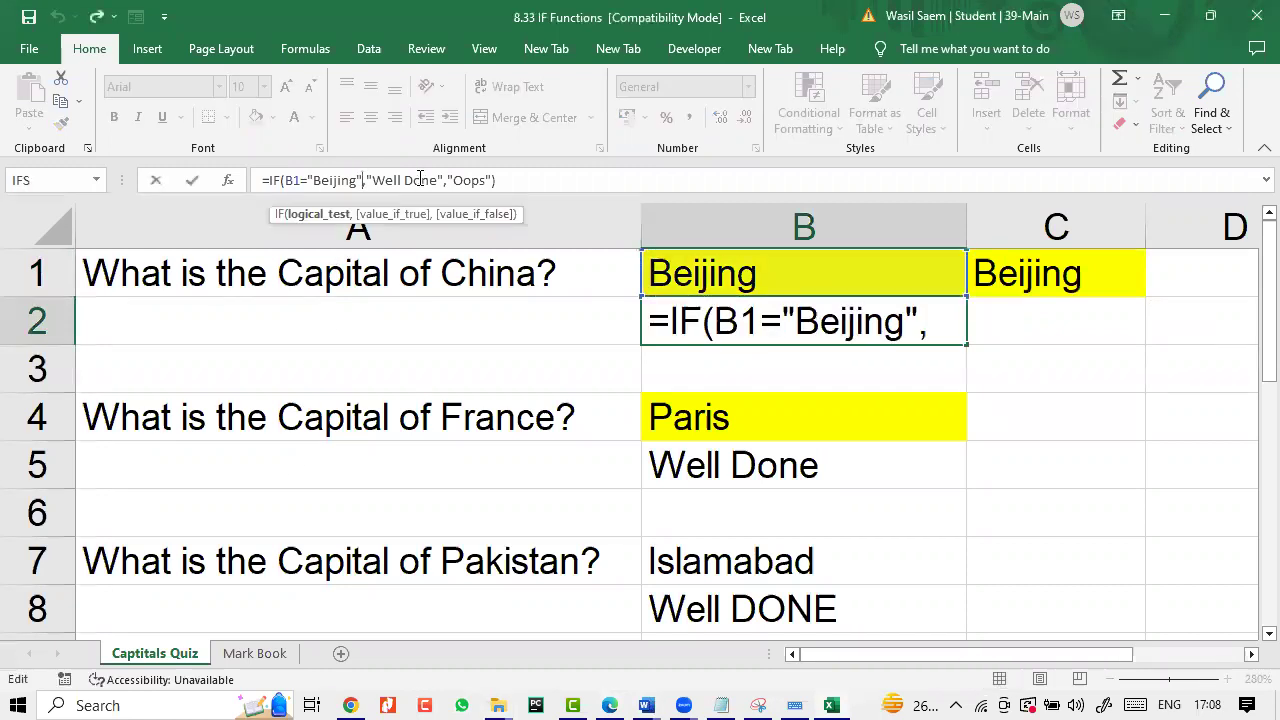
key(BackSpace)
key(BackSpace)
key(BackSpace)
key(BackSpace)
key(BackSpace)
key(BackSpace)
key(BackSpace)
click(1028, 272)
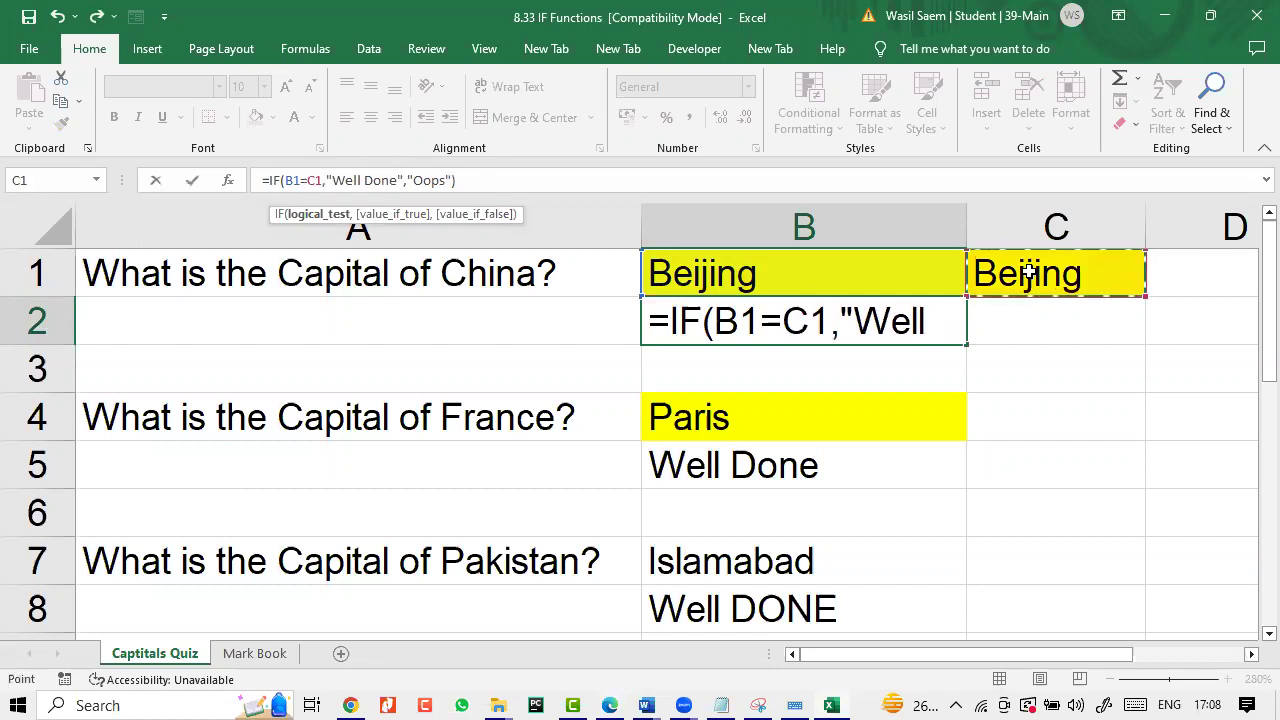
click(193, 180)
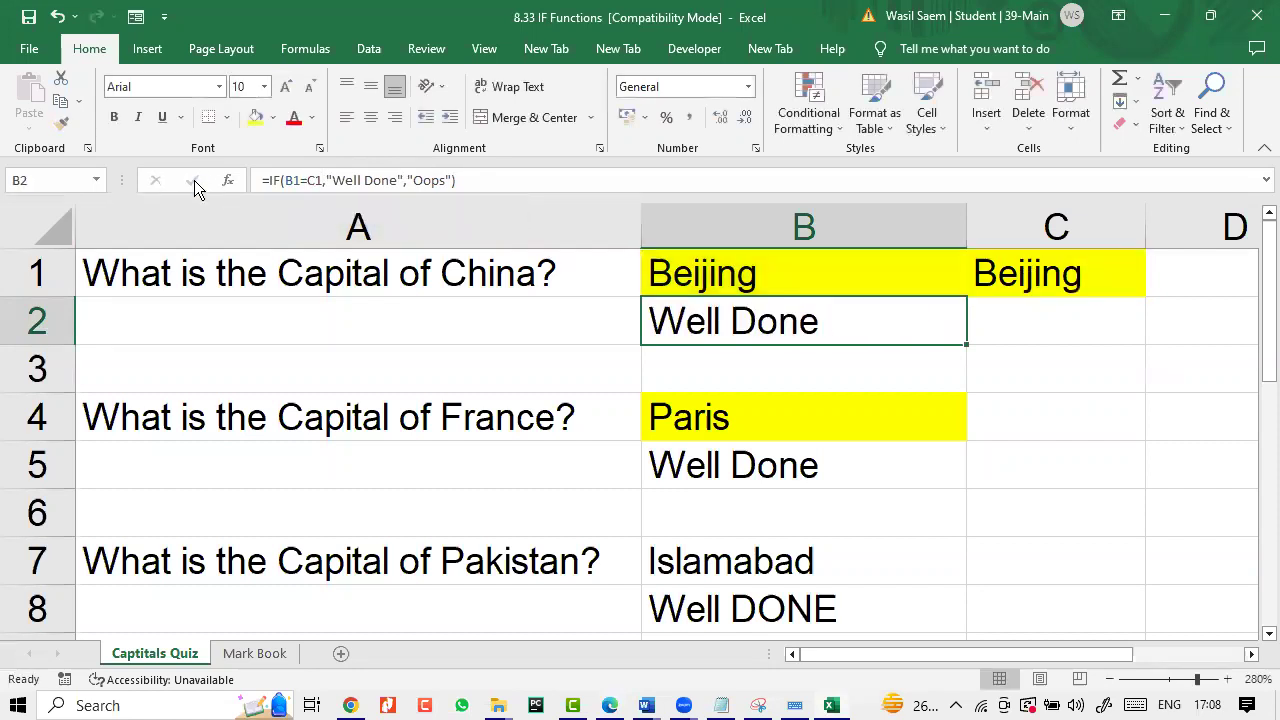
click(1014, 272)
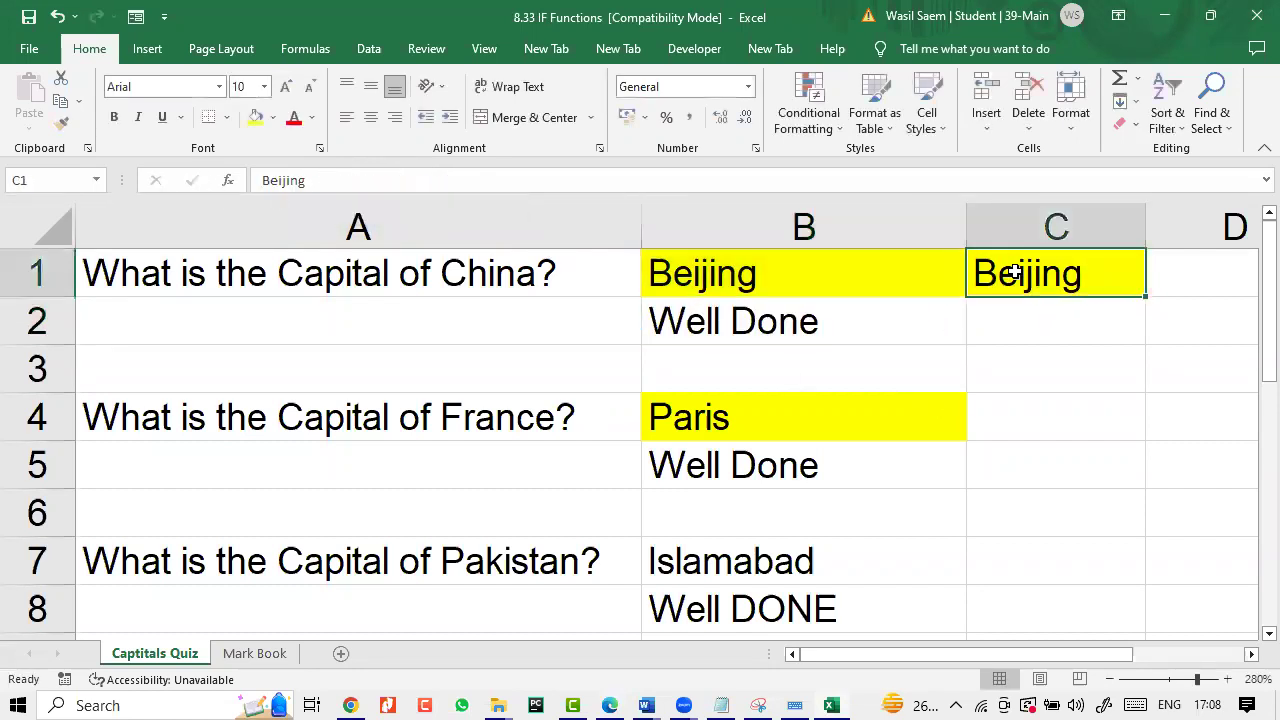
- Copy C1's Beijing and paste it over the feedback cells B5 and B8
right_click(1014, 272)
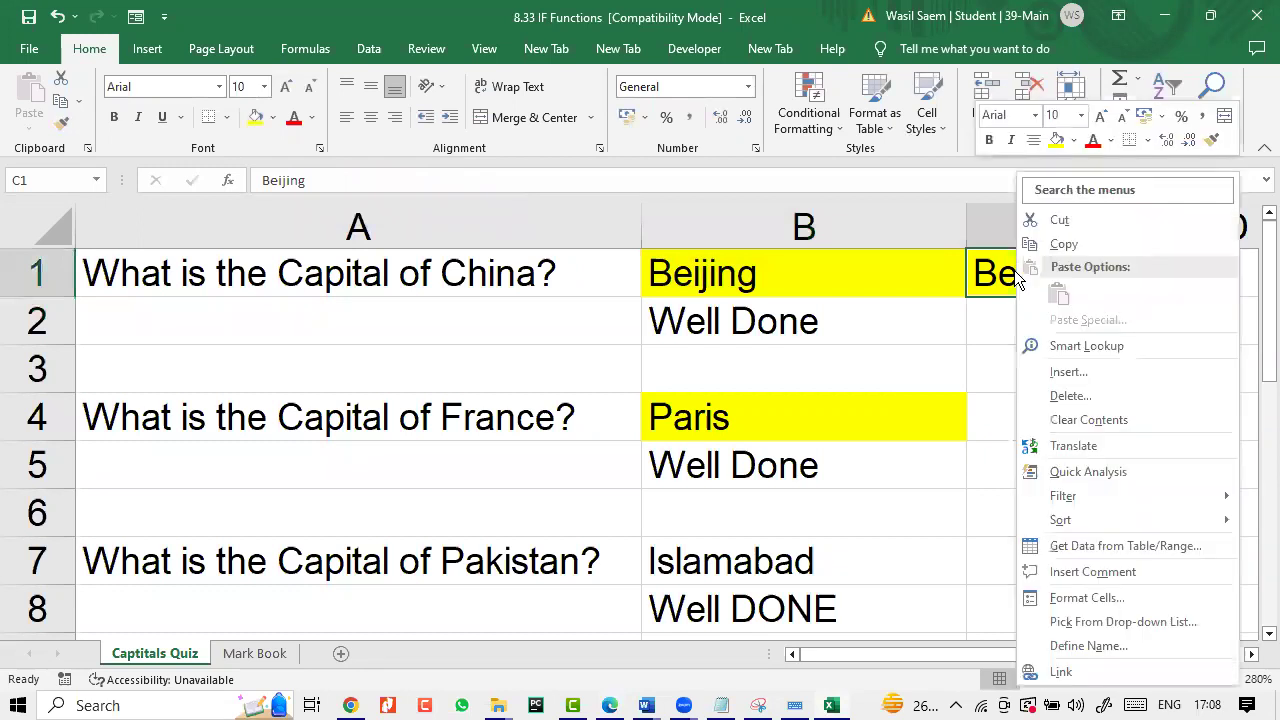
click(1063, 246)
click(1011, 419)
right_click(1011, 419)
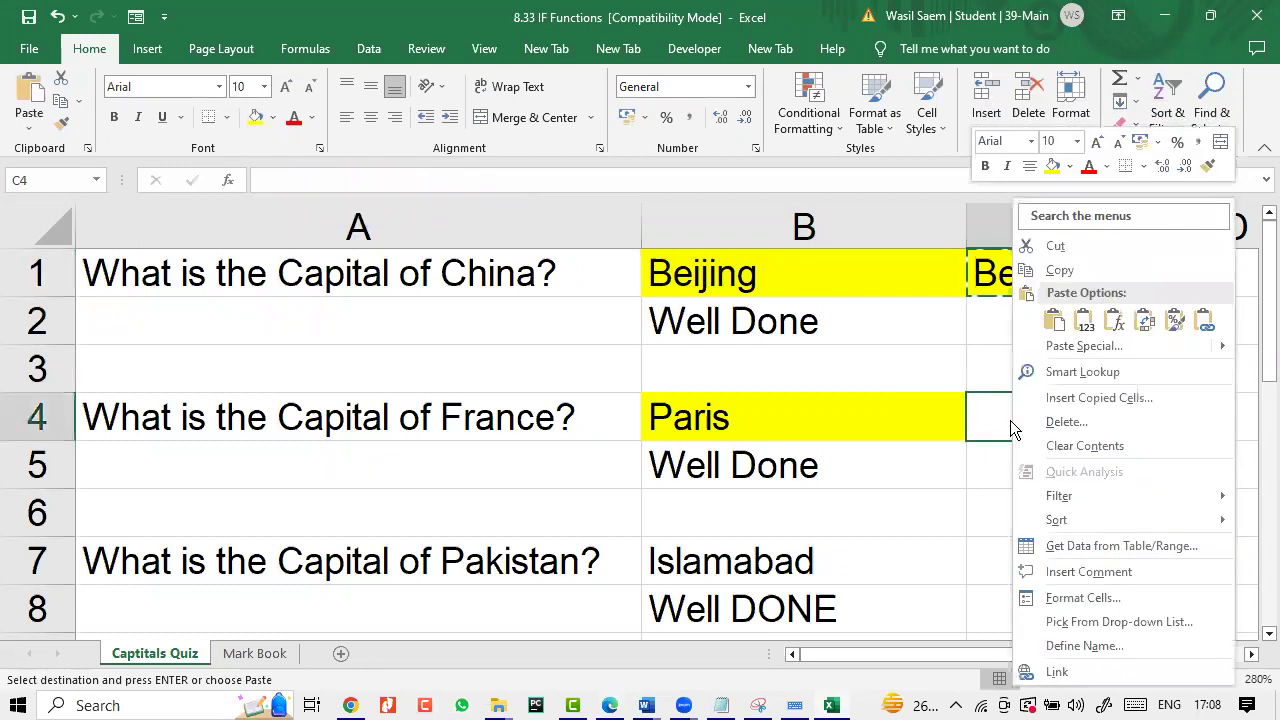
click(806, 478)
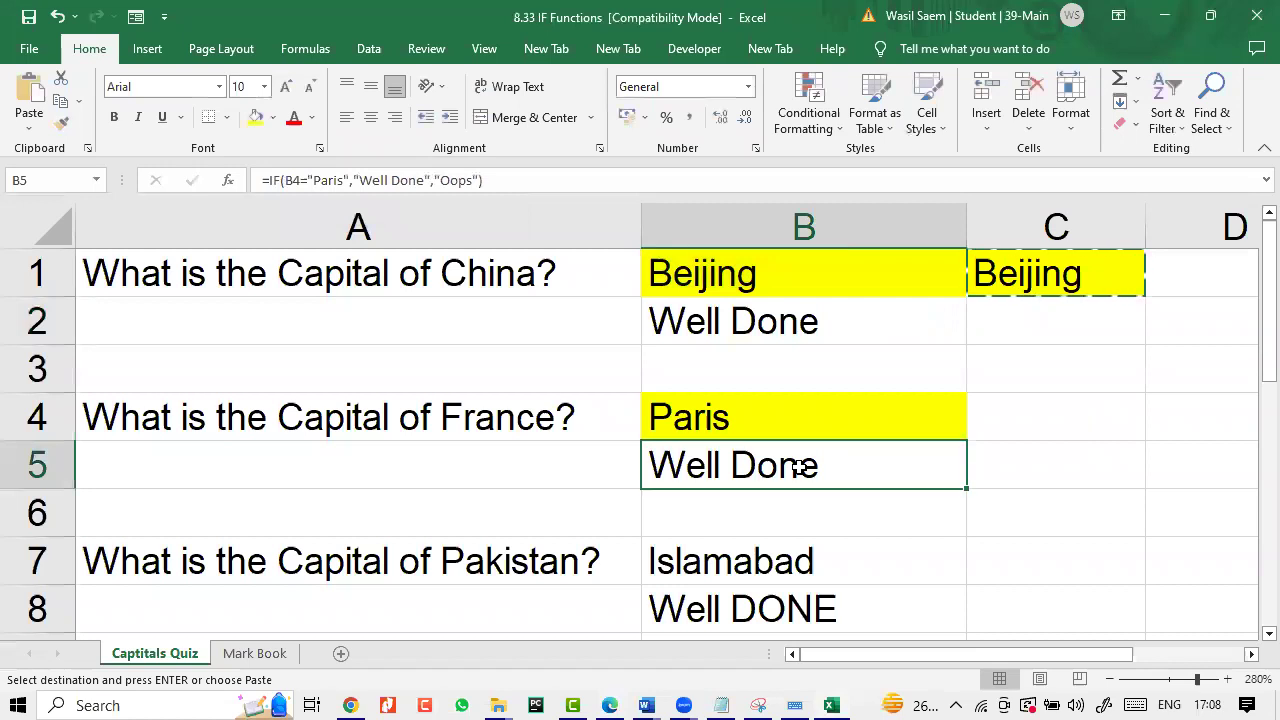
right_click(802, 468)
click(842, 322)
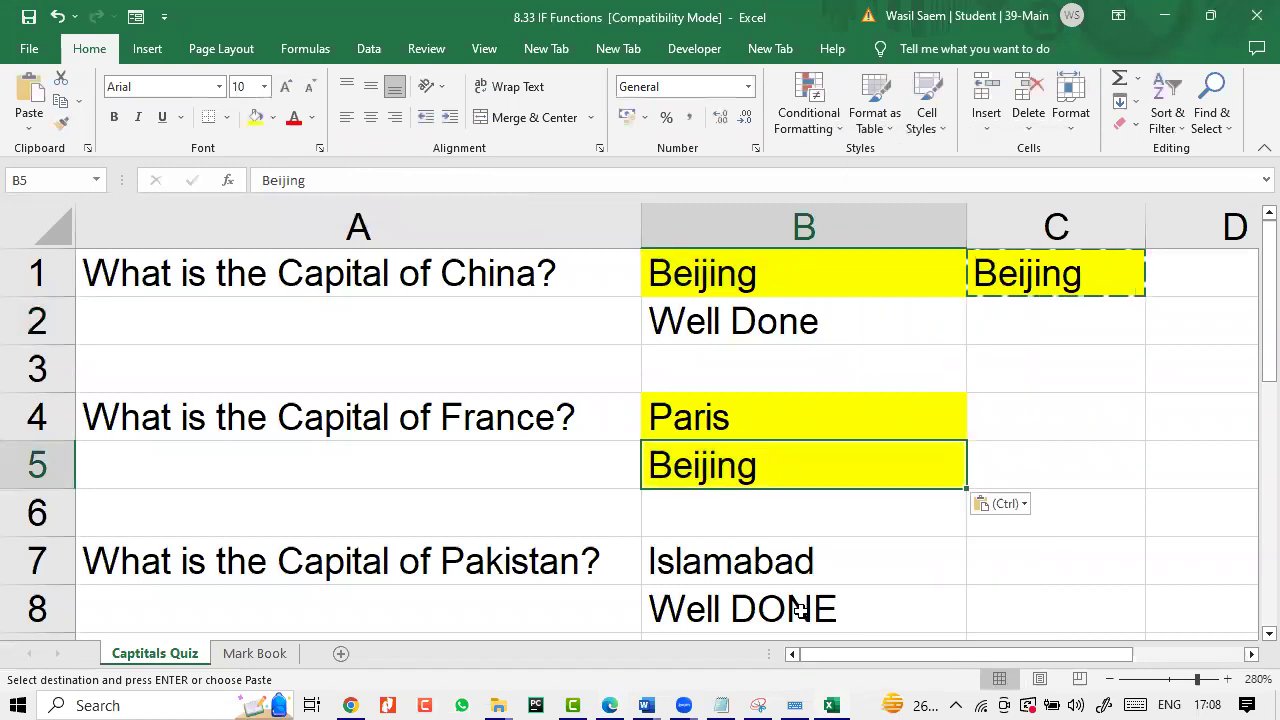
click(806, 616)
right_click(806, 616)
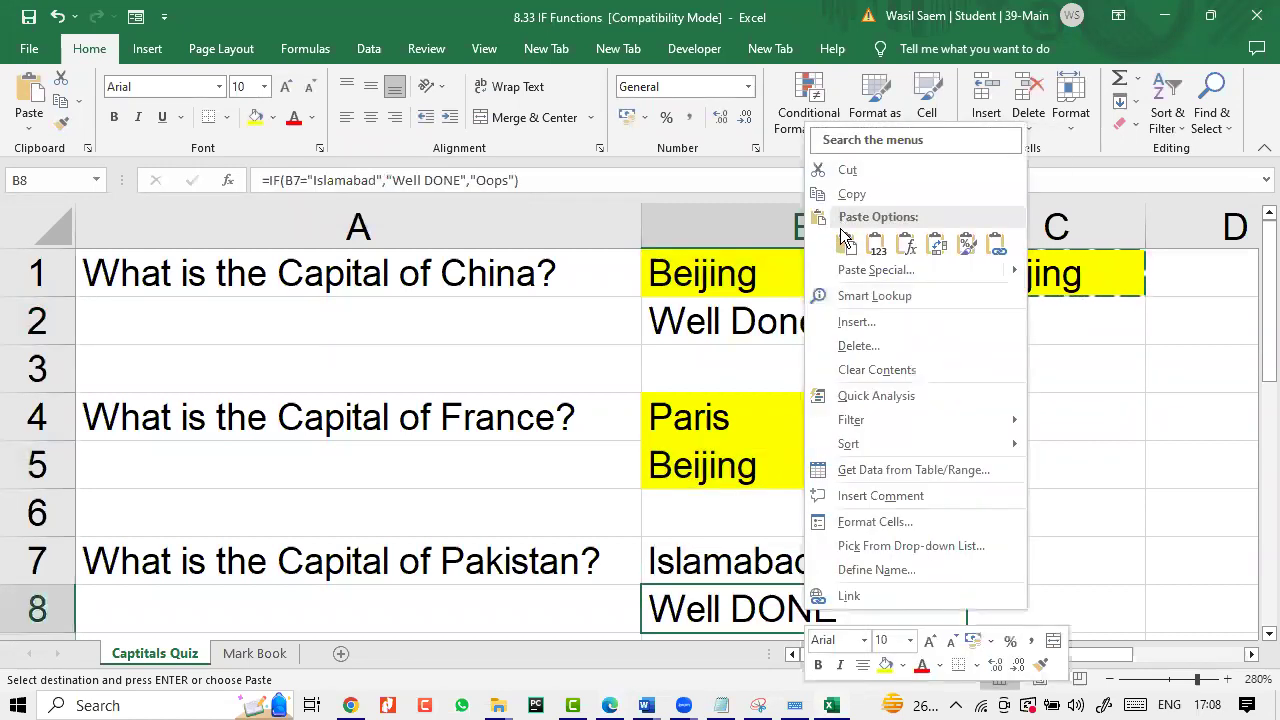
click(845, 245)
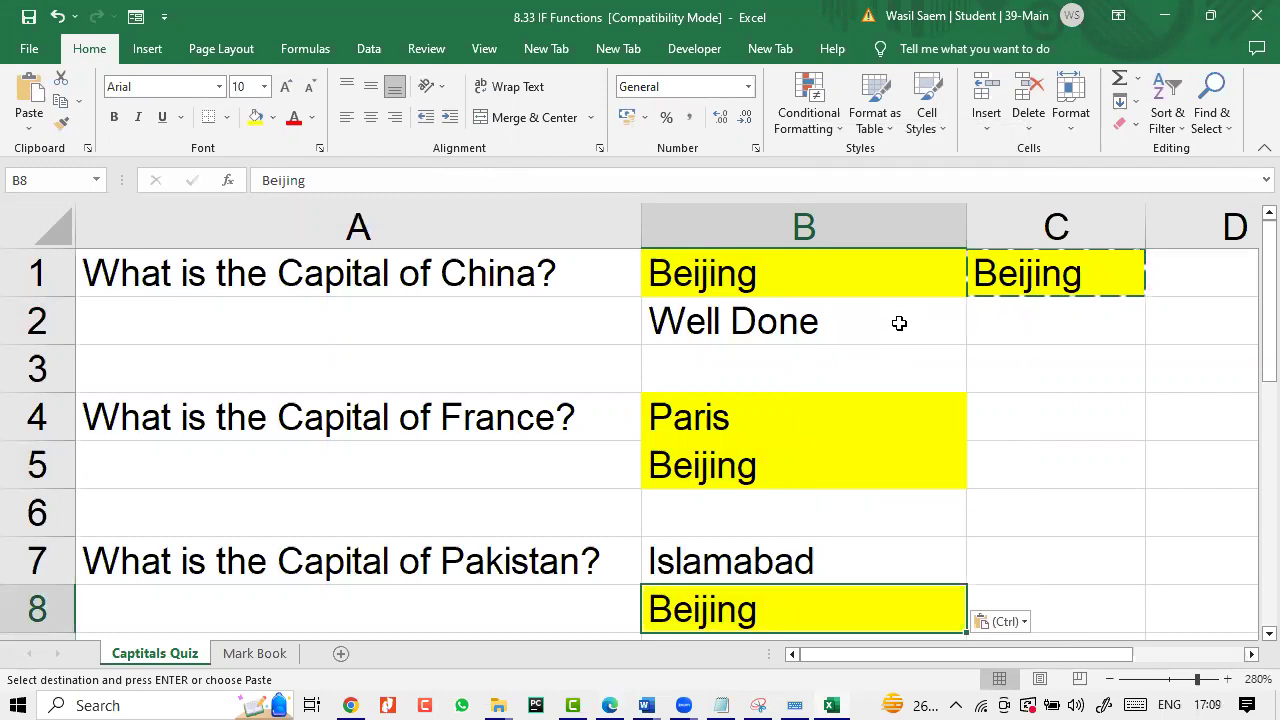
click(792, 462)
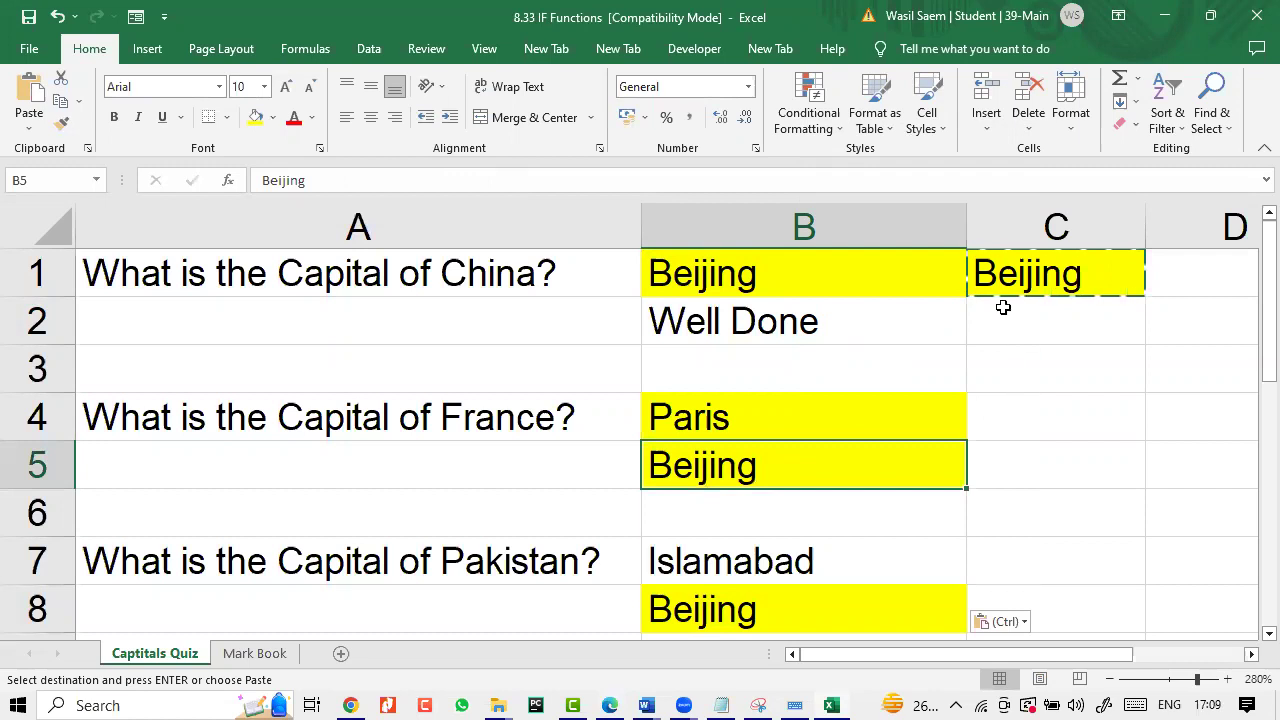
- Copy the answers Paris from B4 into C4 and Islamabad from B7 into C7
click(731, 428)
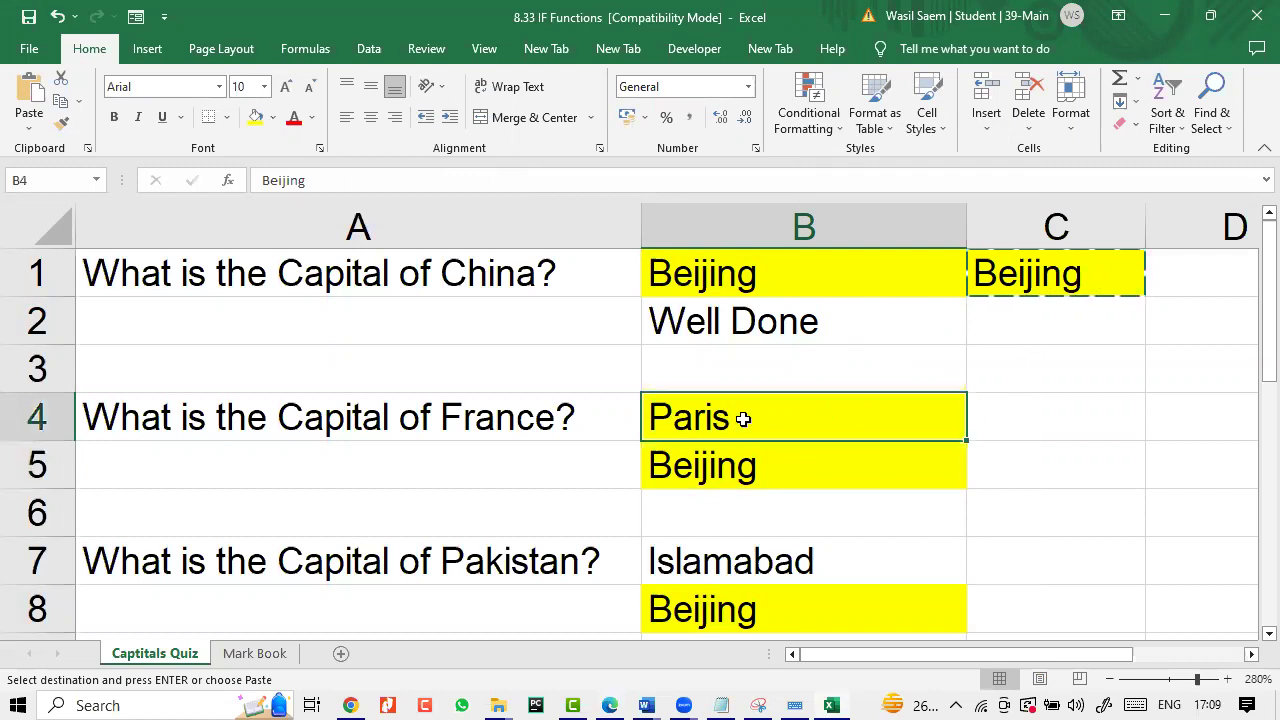
right_click(740, 417)
click(786, 246)
click(1000, 416)
right_click(1025, 418)
click(1063, 316)
click(872, 608)
right_click(805, 566)
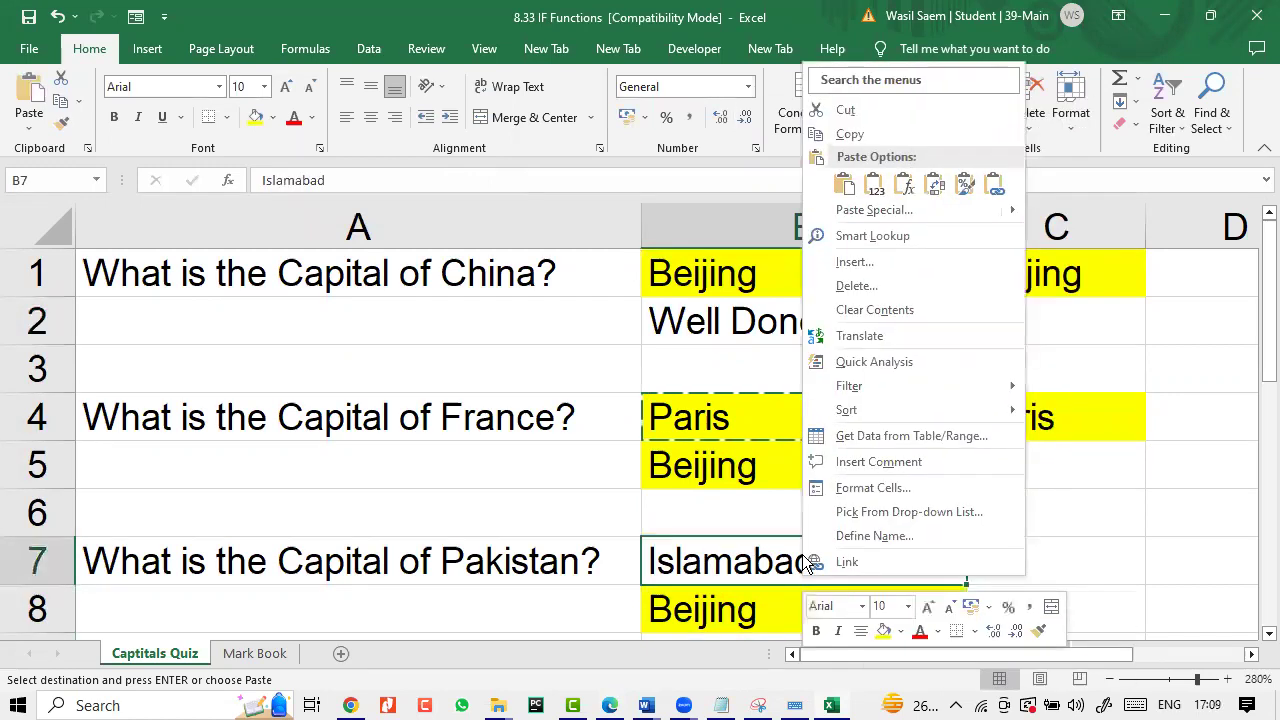
click(848, 134)
click(1079, 555)
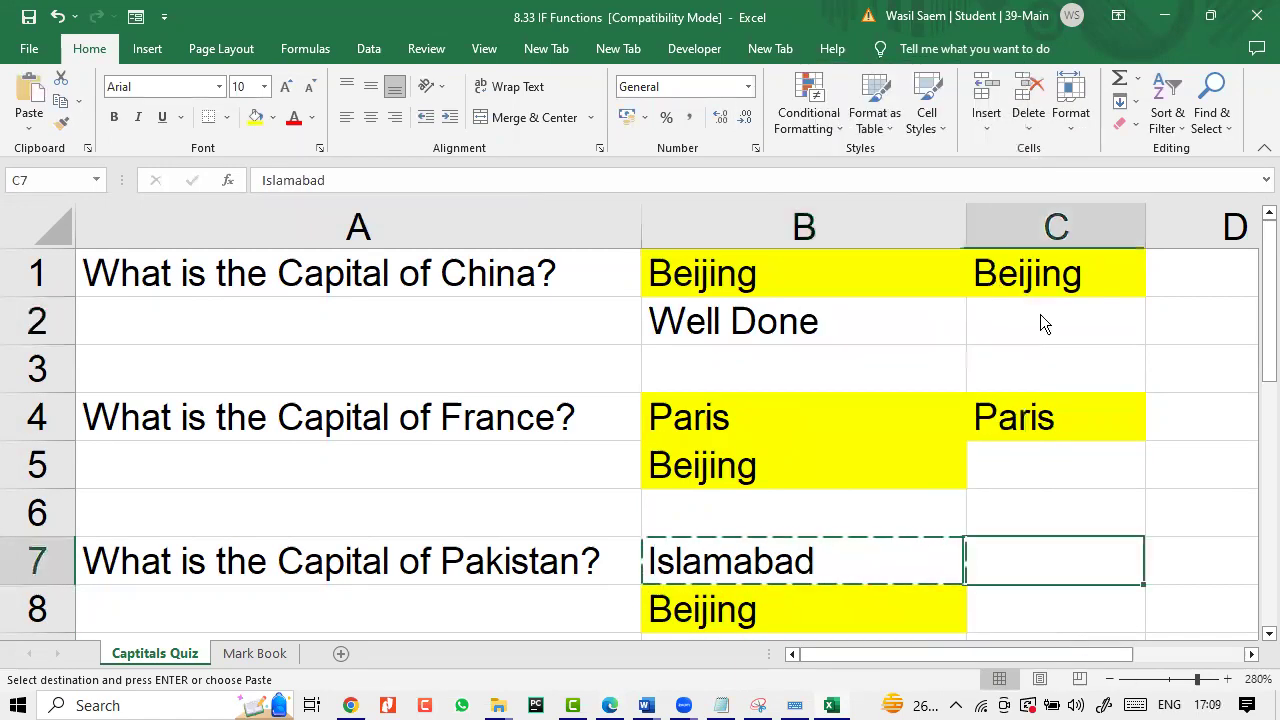
right_click(1080, 558)
click(895, 184)
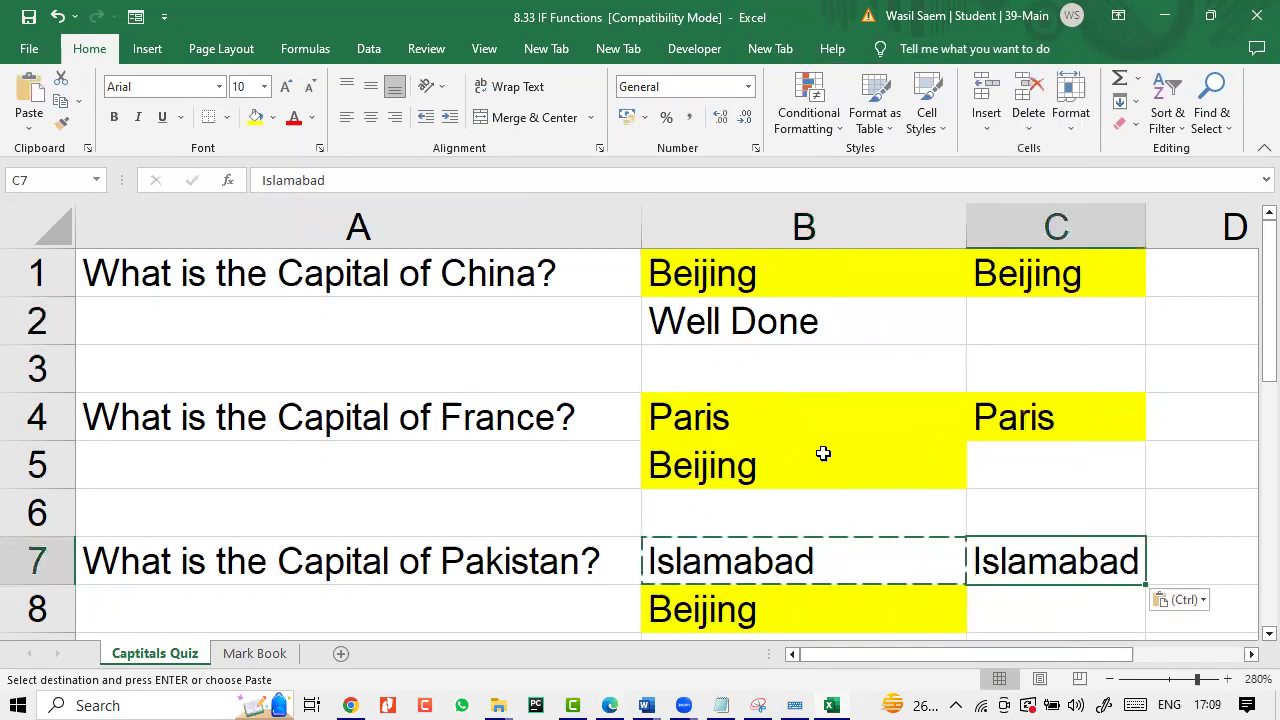
- Copy B2's IF formula, ready to paste it into B5
click(771, 477)
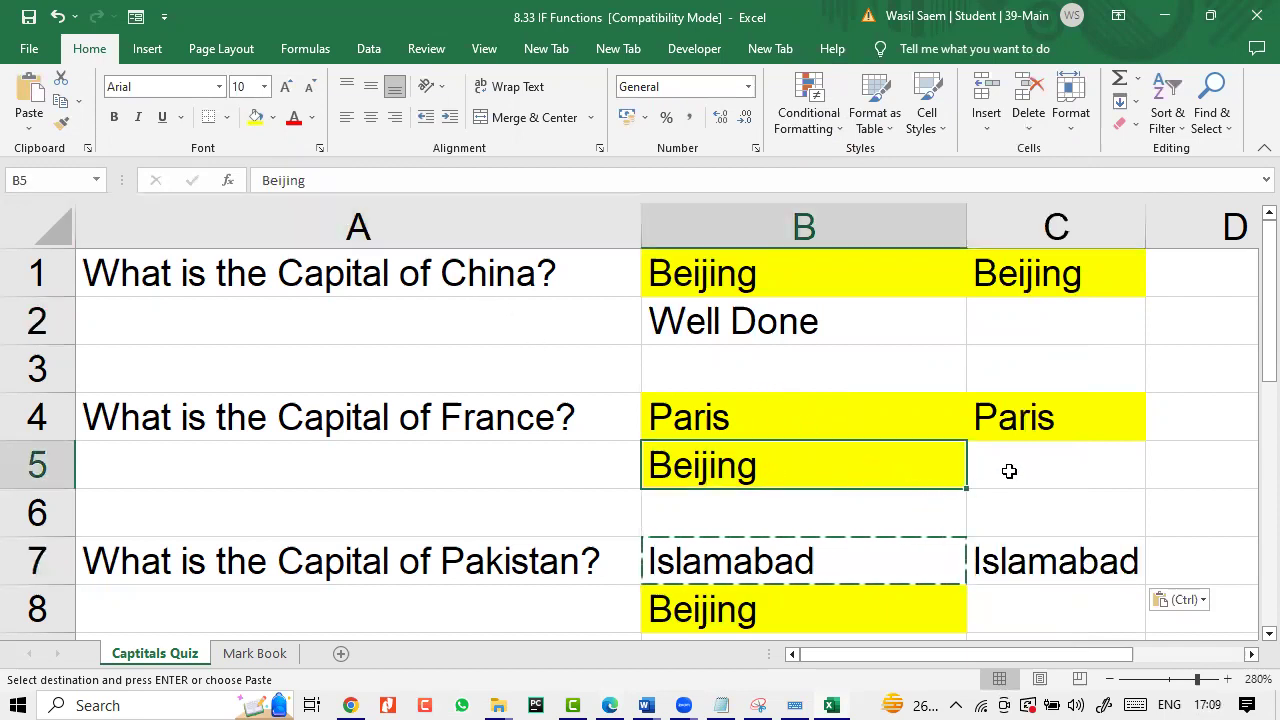
click(975, 423)
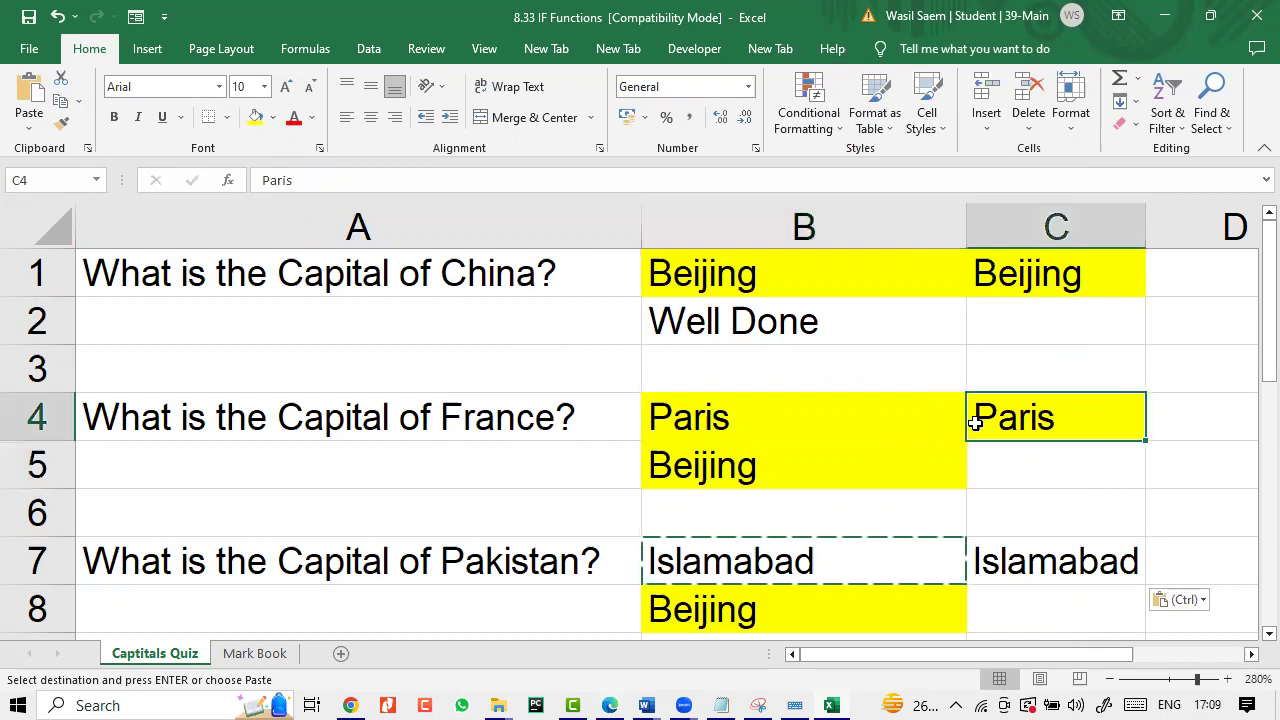
click(808, 323)
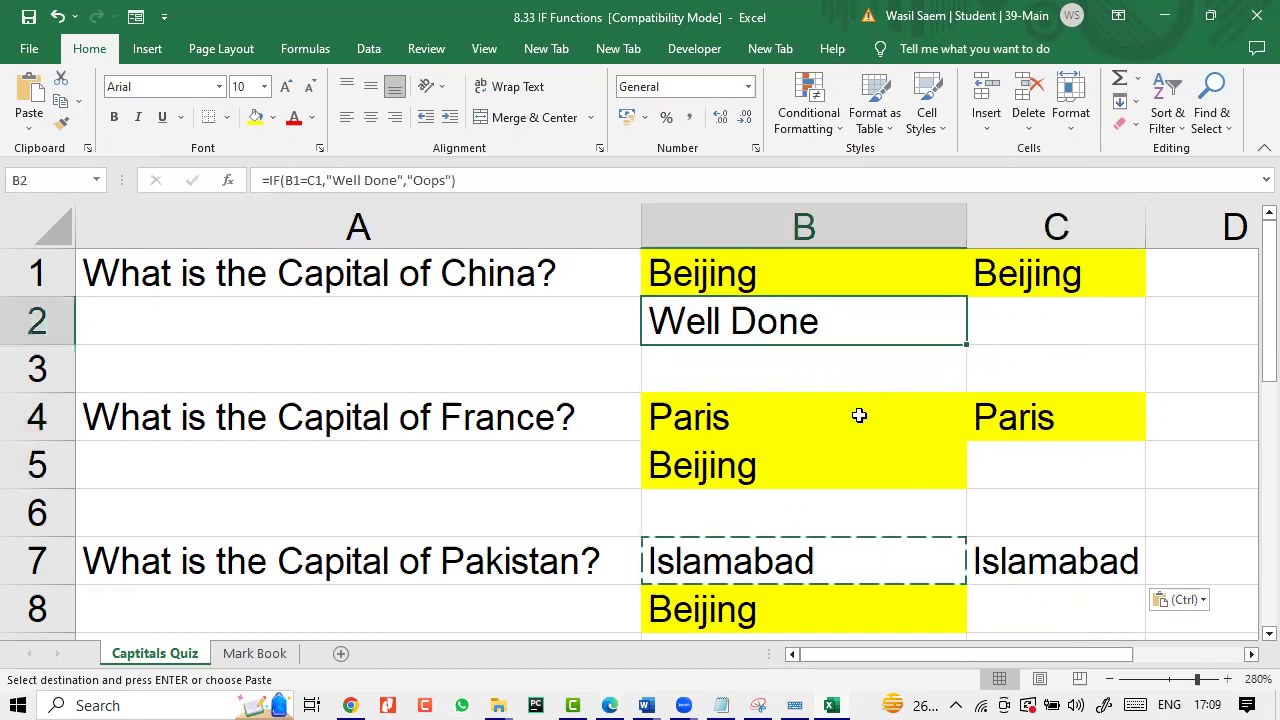
click(840, 474)
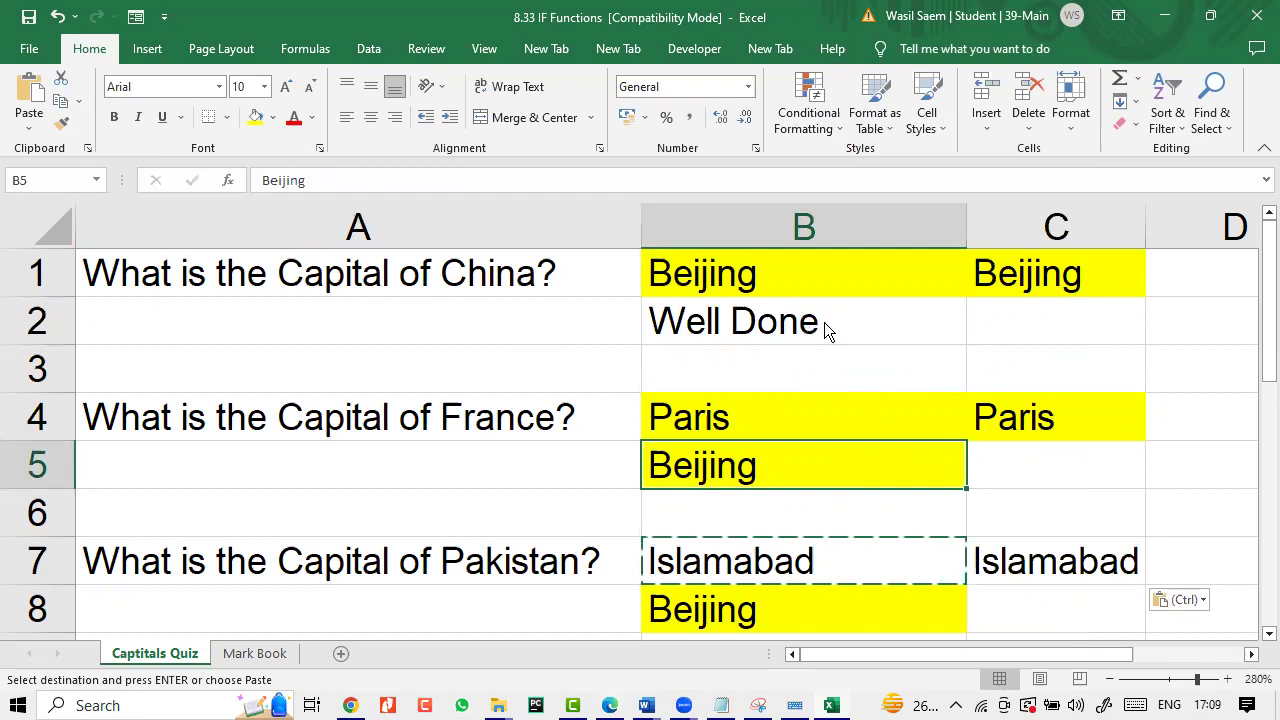
right_click(824, 329)
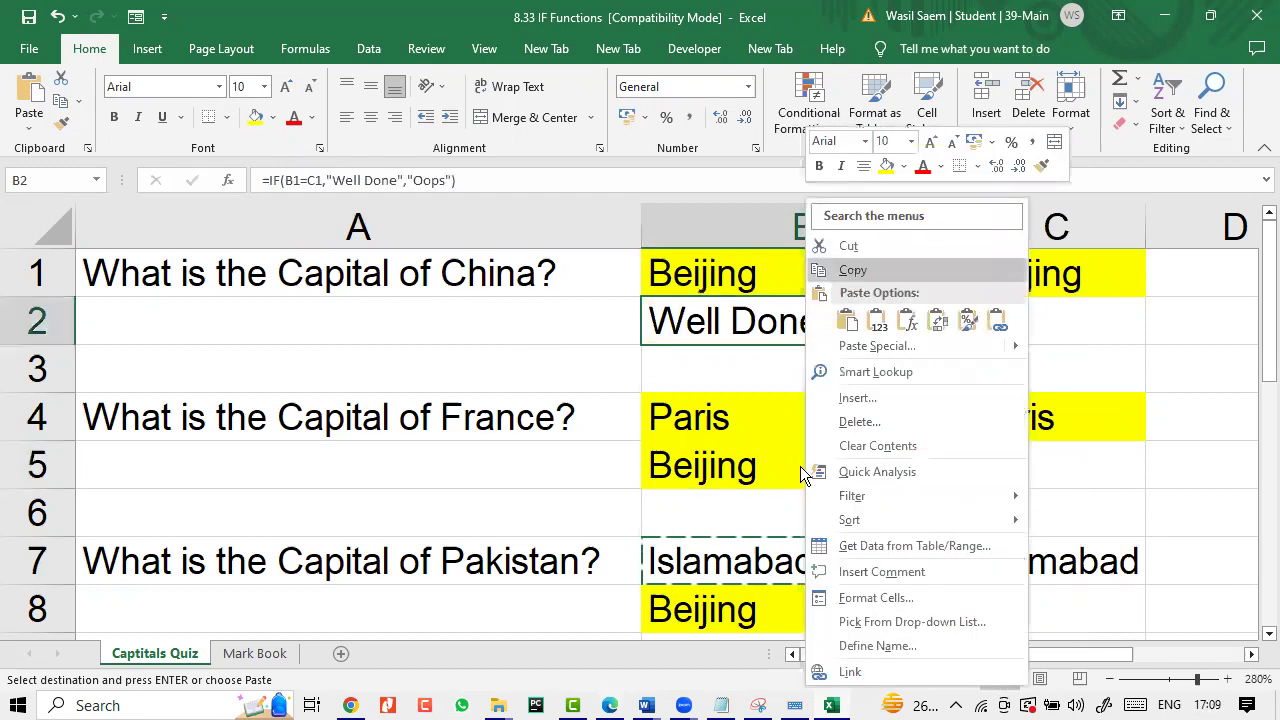
click(852, 271)
key(Down)
key(Down)
key(Down)
key(shift+F10)
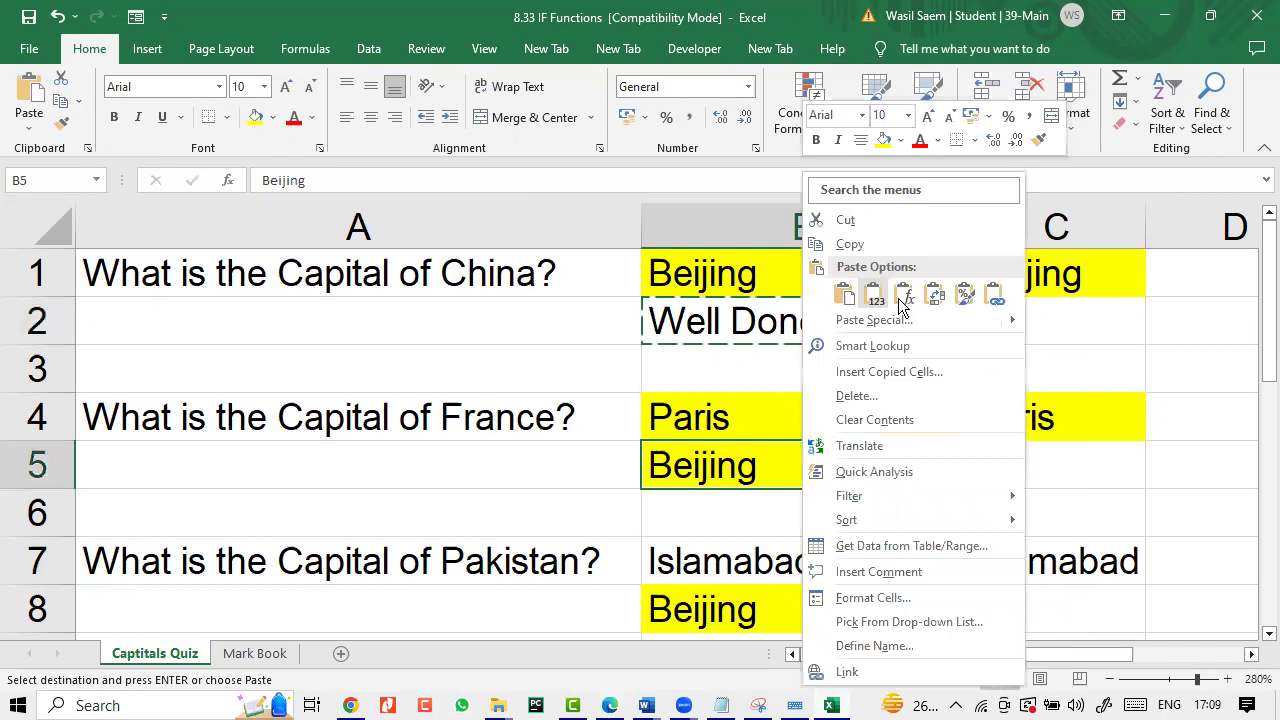
- Paste B2's IF formula into B5 and B8, then go back to the Cambridge Elevate page
click(899, 296)
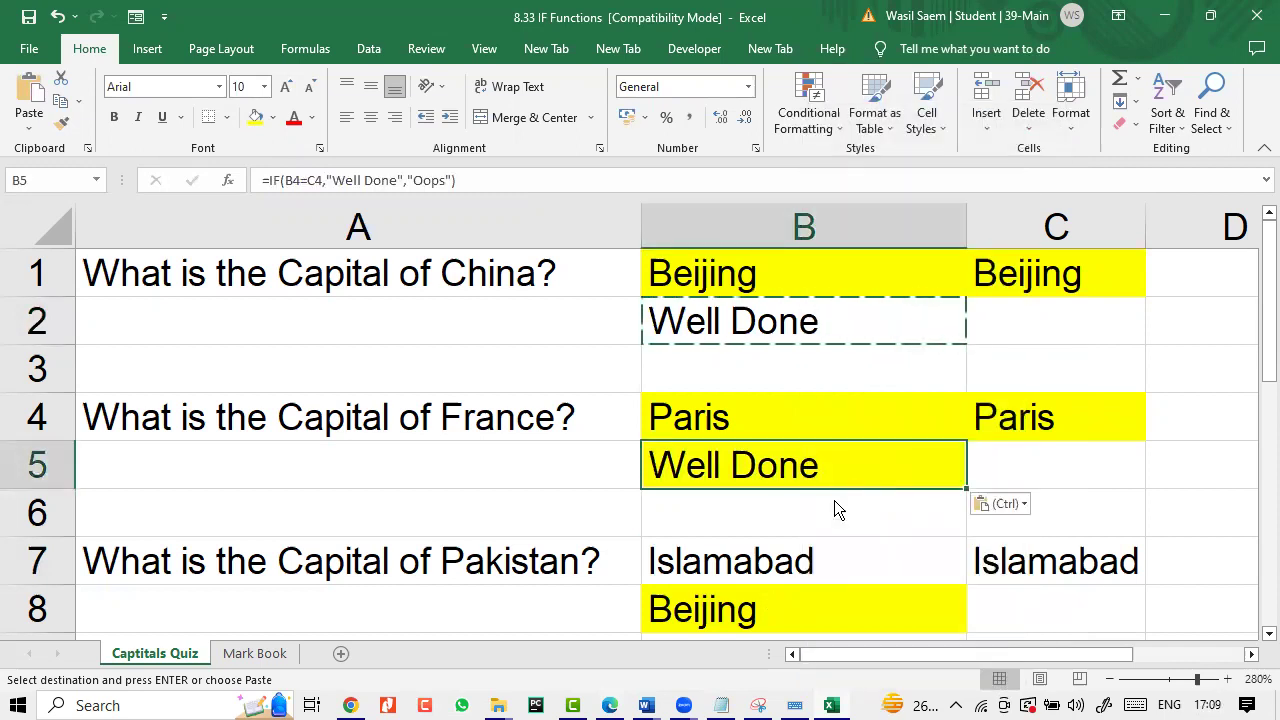
right_click(773, 612)
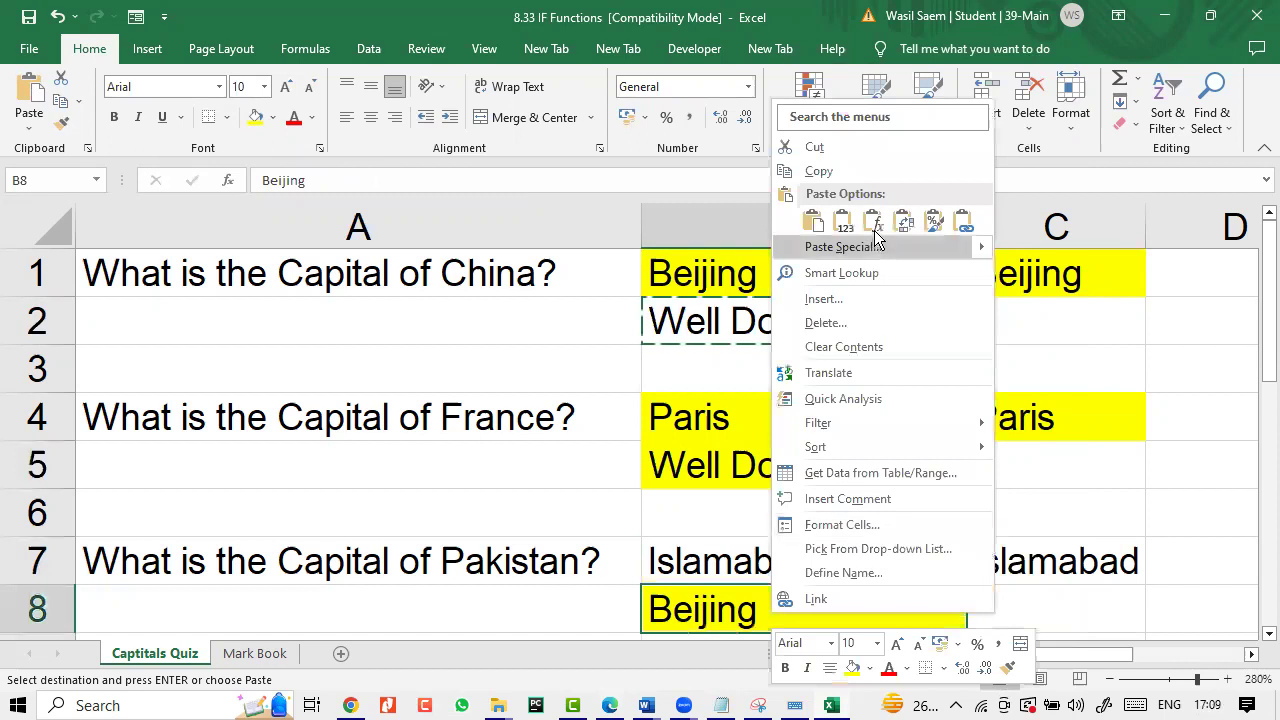
click(873, 222)
click(800, 551)
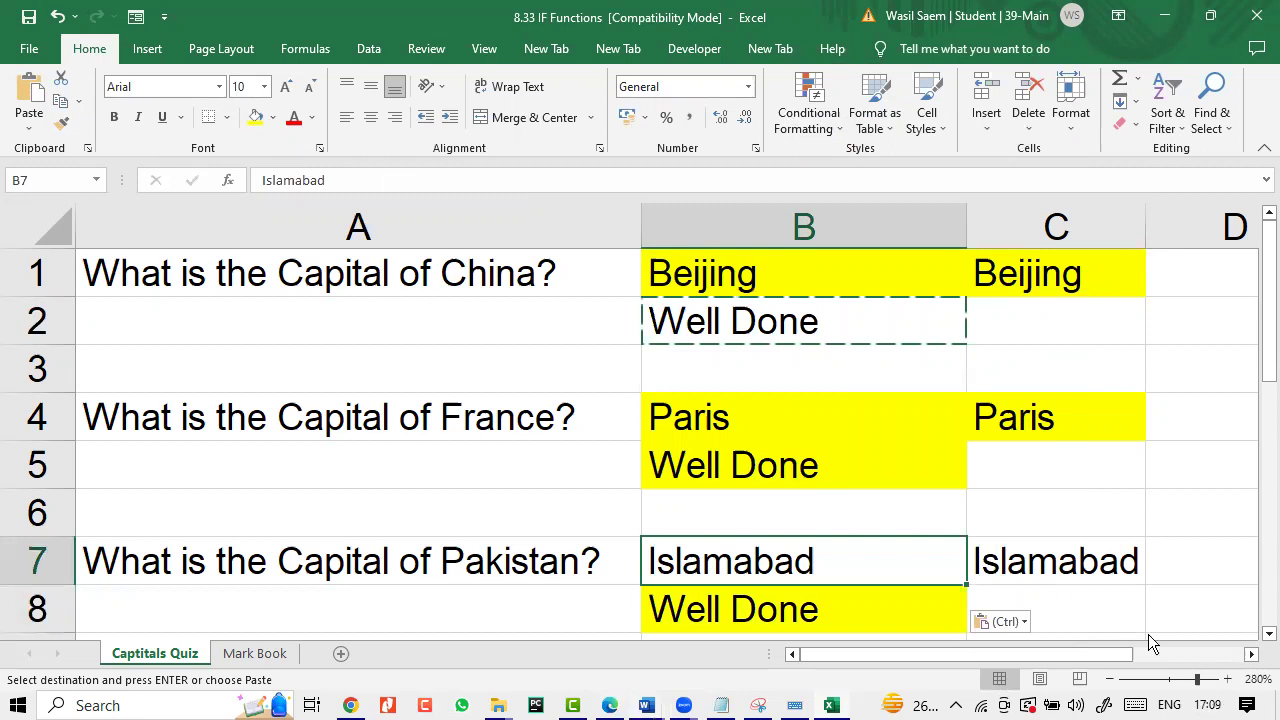
key(alt+Tab)
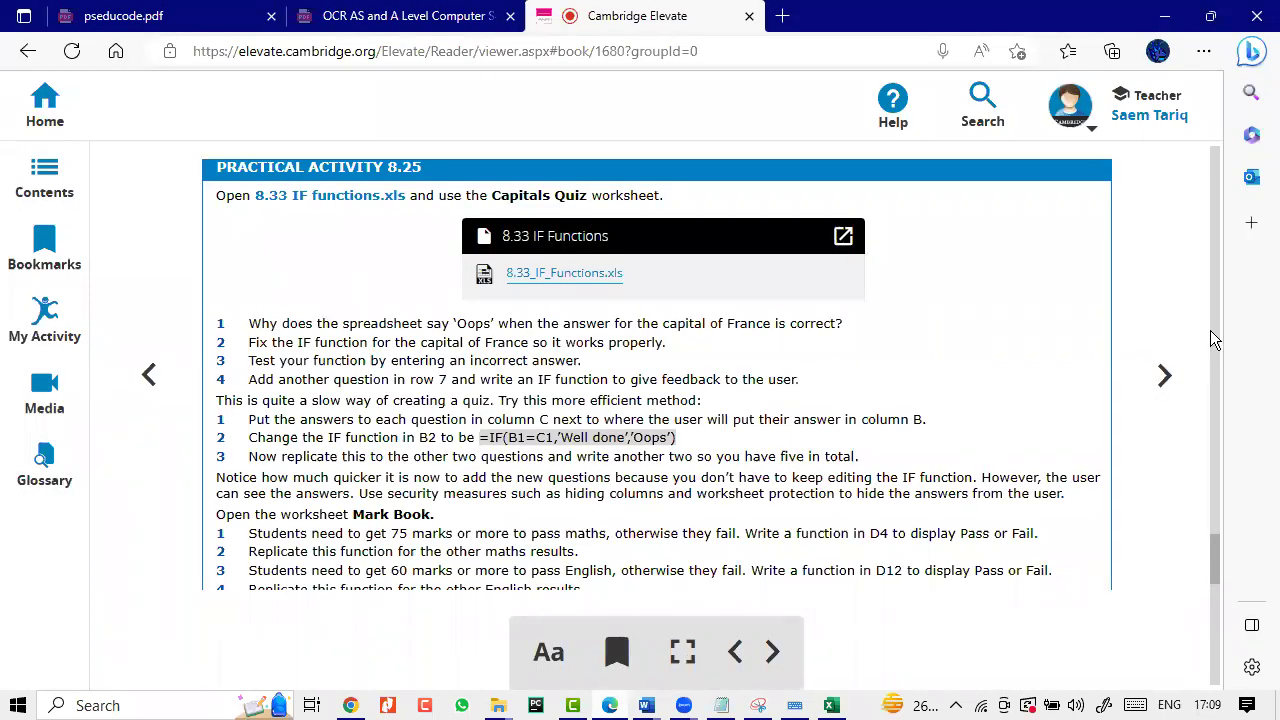
- Scroll through the Cambridge Elevate textbook to locate Practical Activity 8.25
scroll(1203, 343, up, 2)
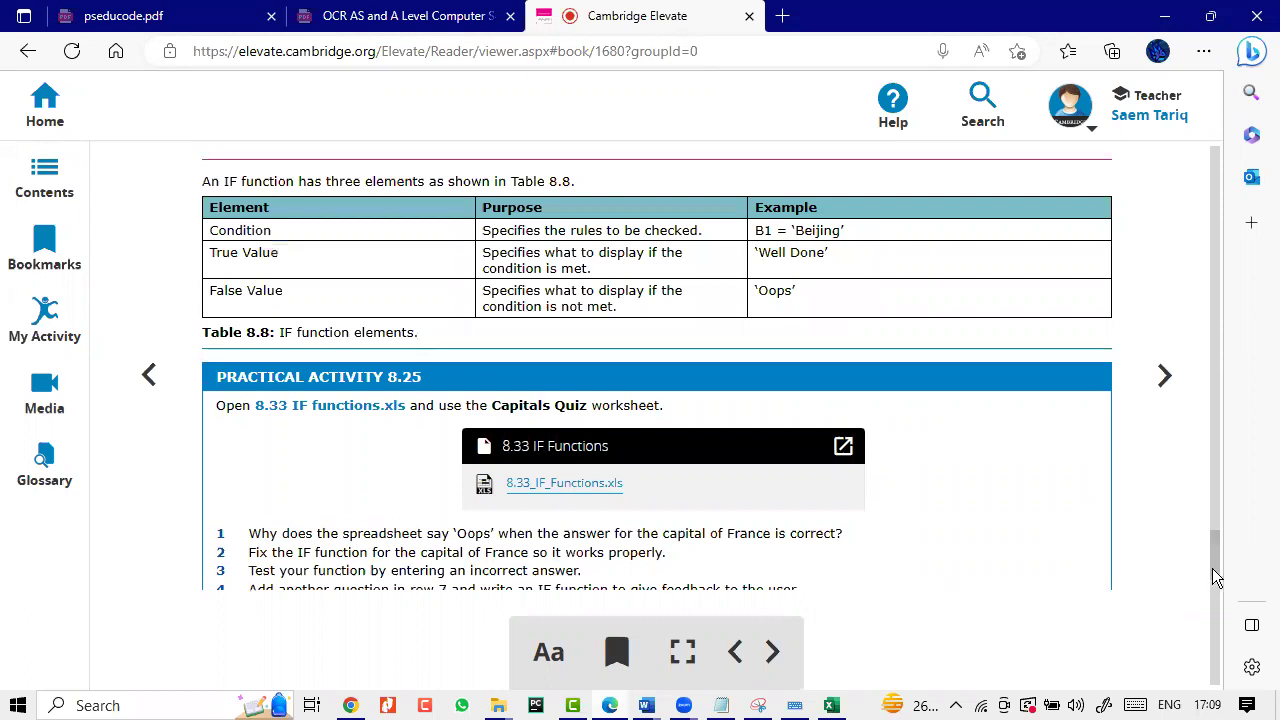
scroll(1216, 577, up, 2)
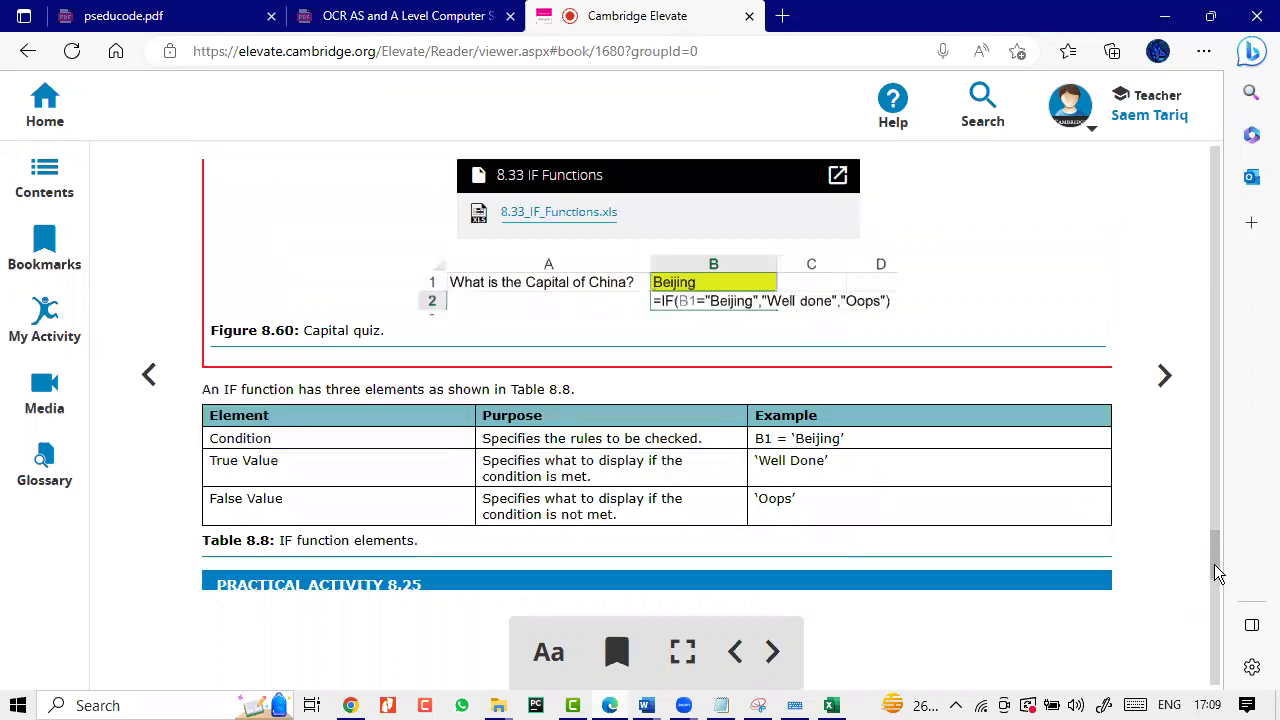
scroll(1214, 560, up, 2)
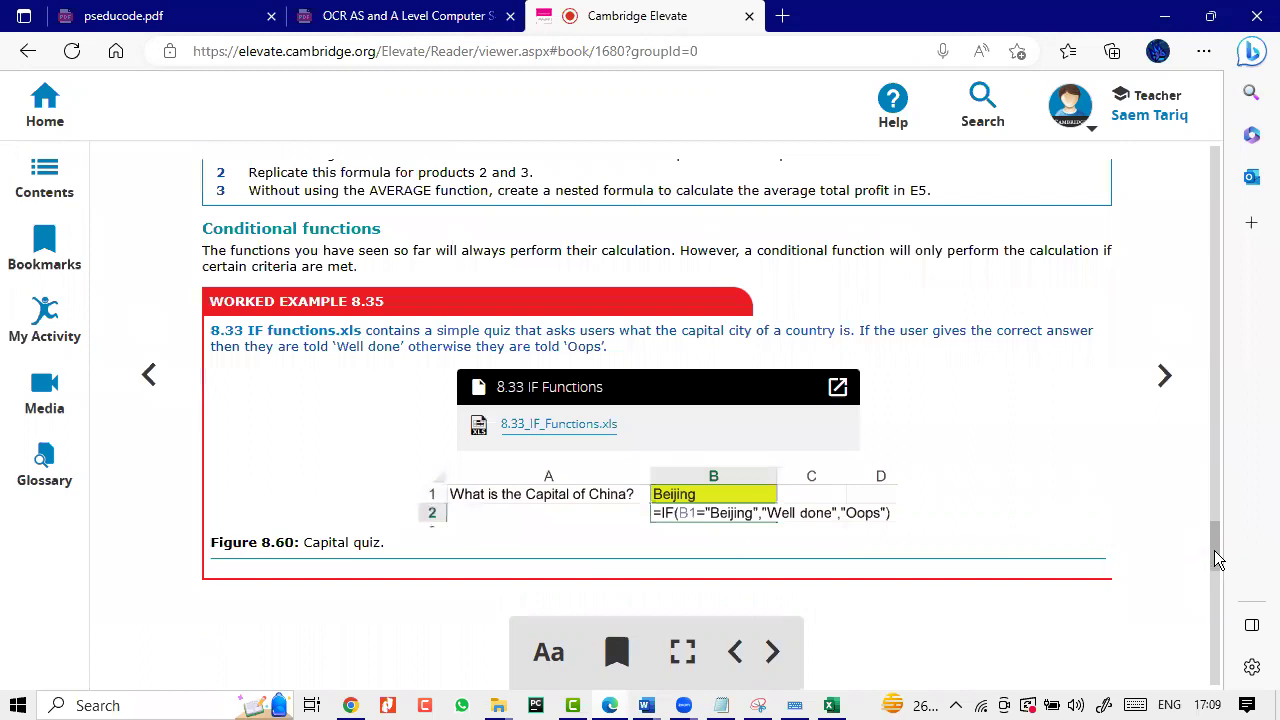
scroll(1214, 550, up, 2)
scroll(1214, 540, up, 2)
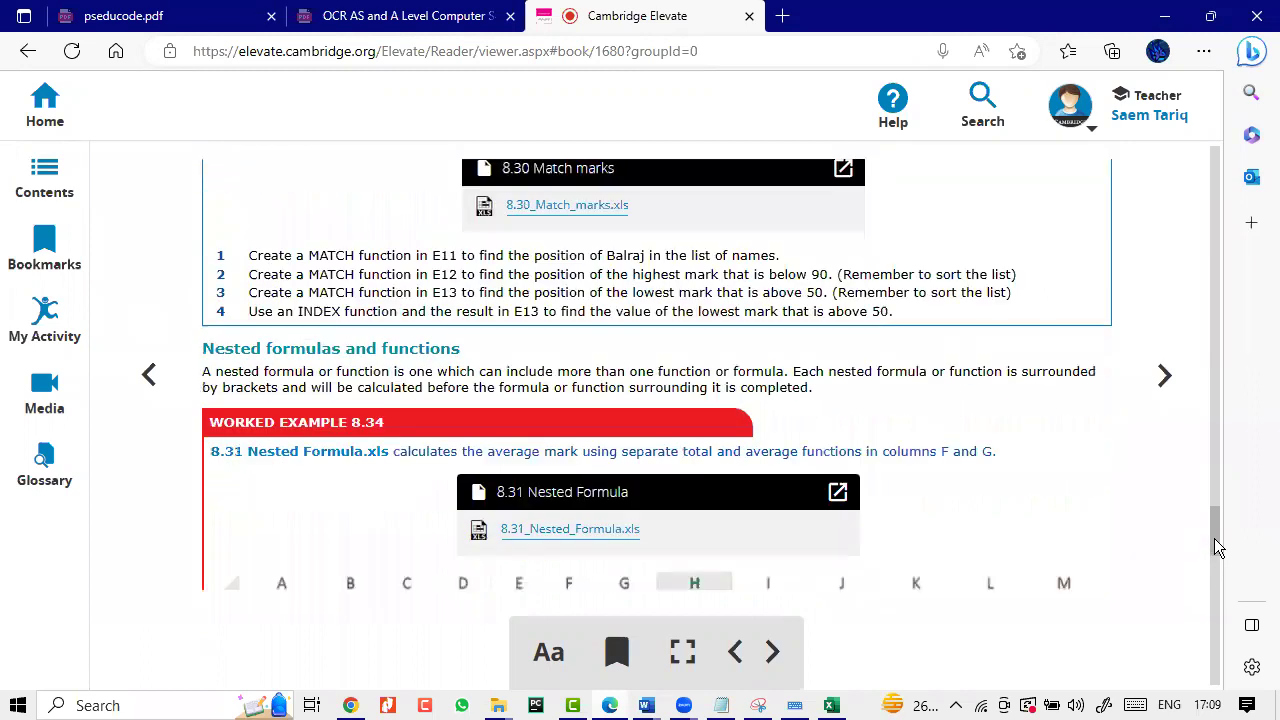
scroll(1215, 541, up, 3)
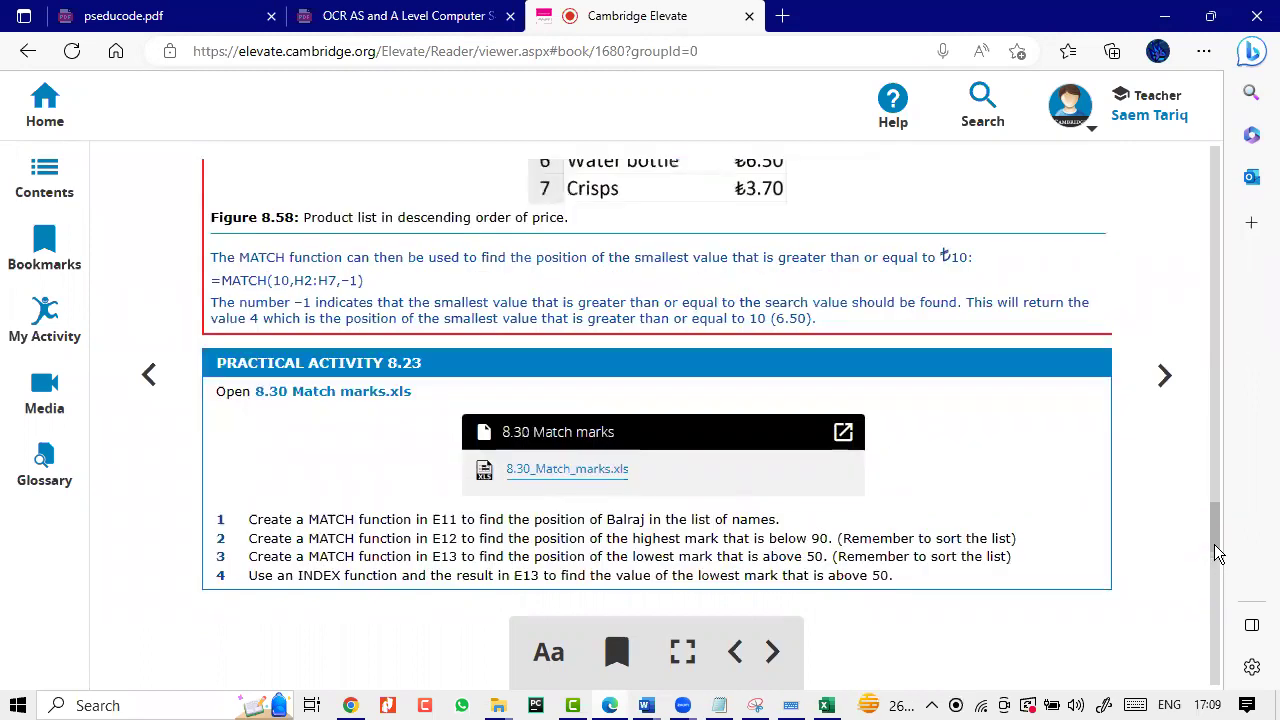
scroll(1214, 550, down, 2)
scroll(1214, 556, down, 10)
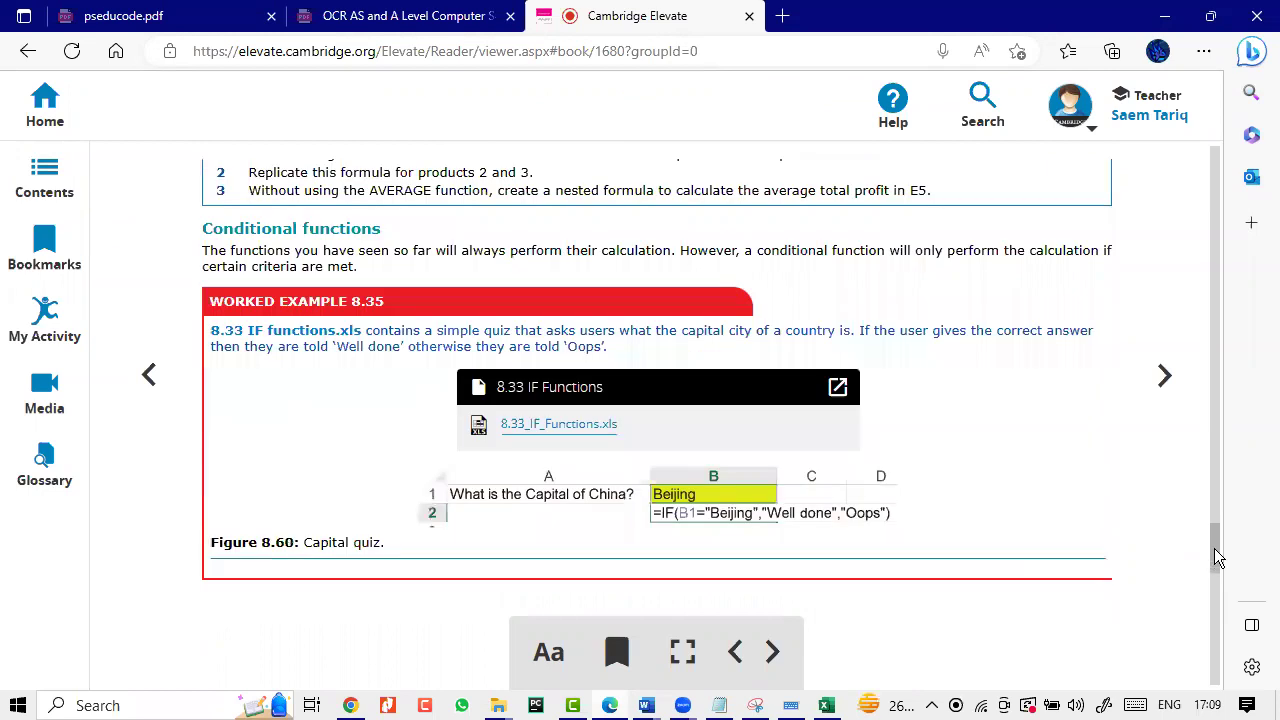
scroll(1214, 548, up, 6)
scroll(1214, 556, up, 1)
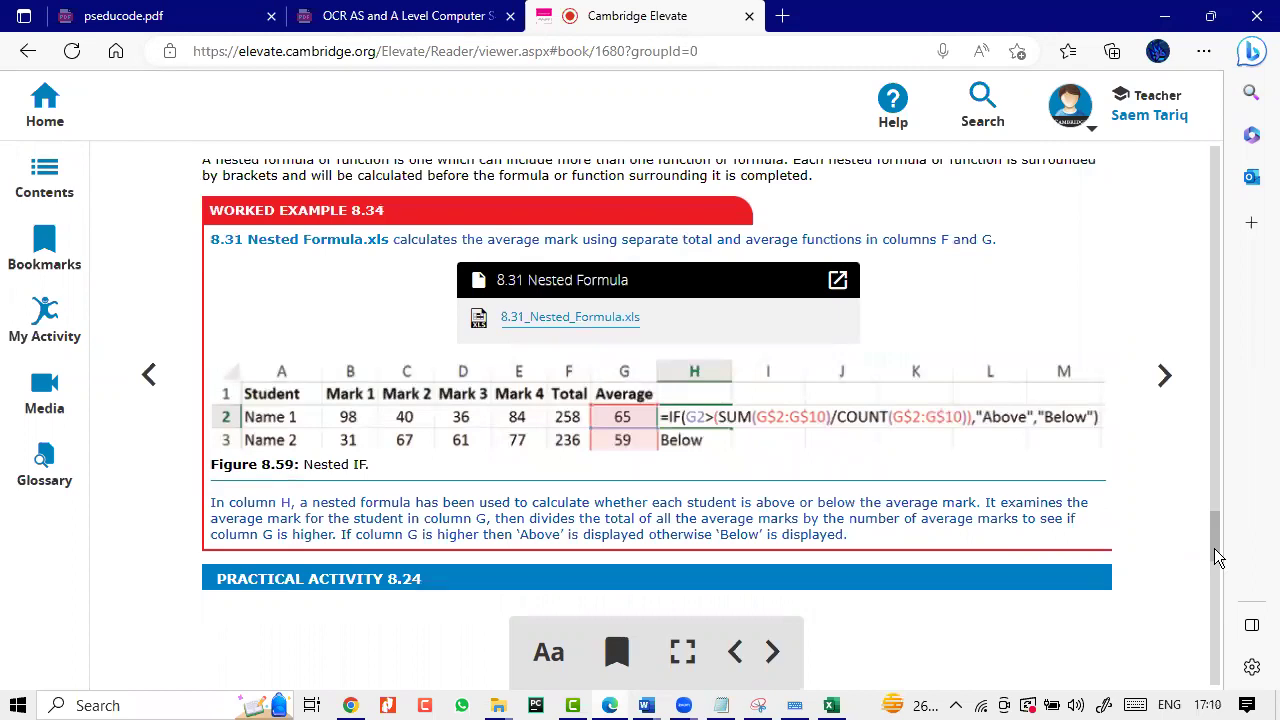
scroll(1218, 540, up, 3)
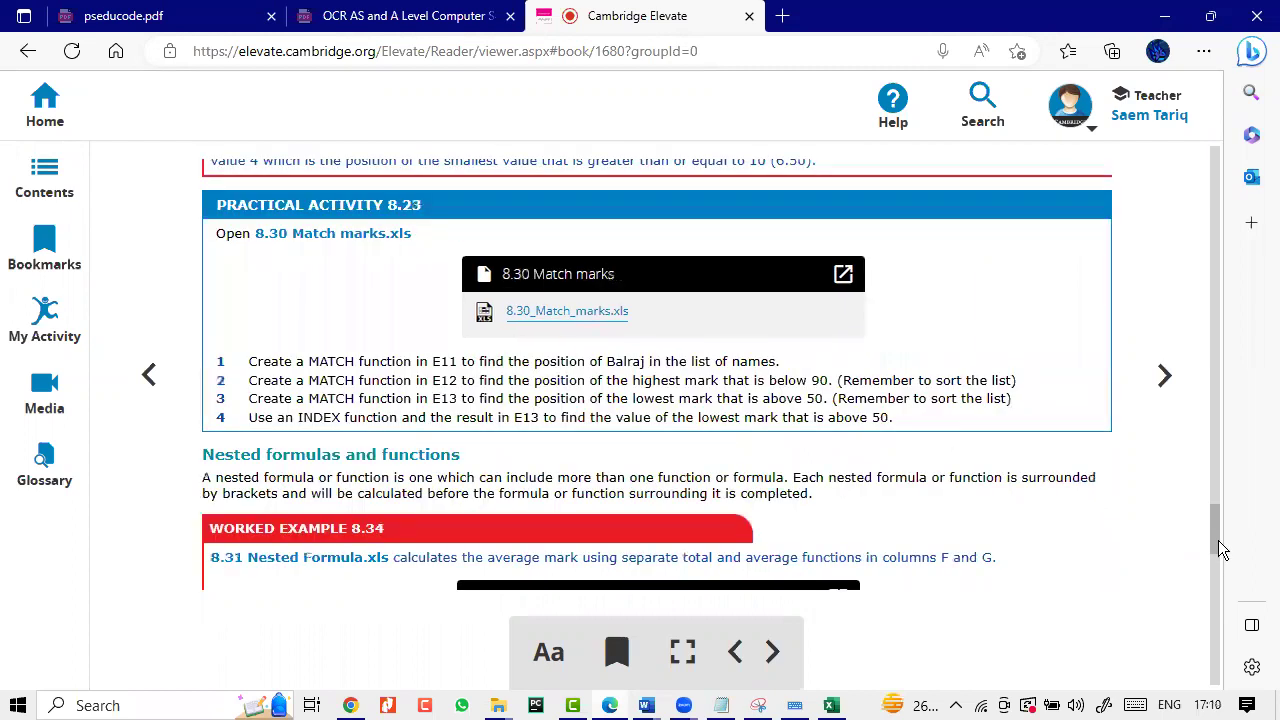
scroll(1218, 538, up, 1)
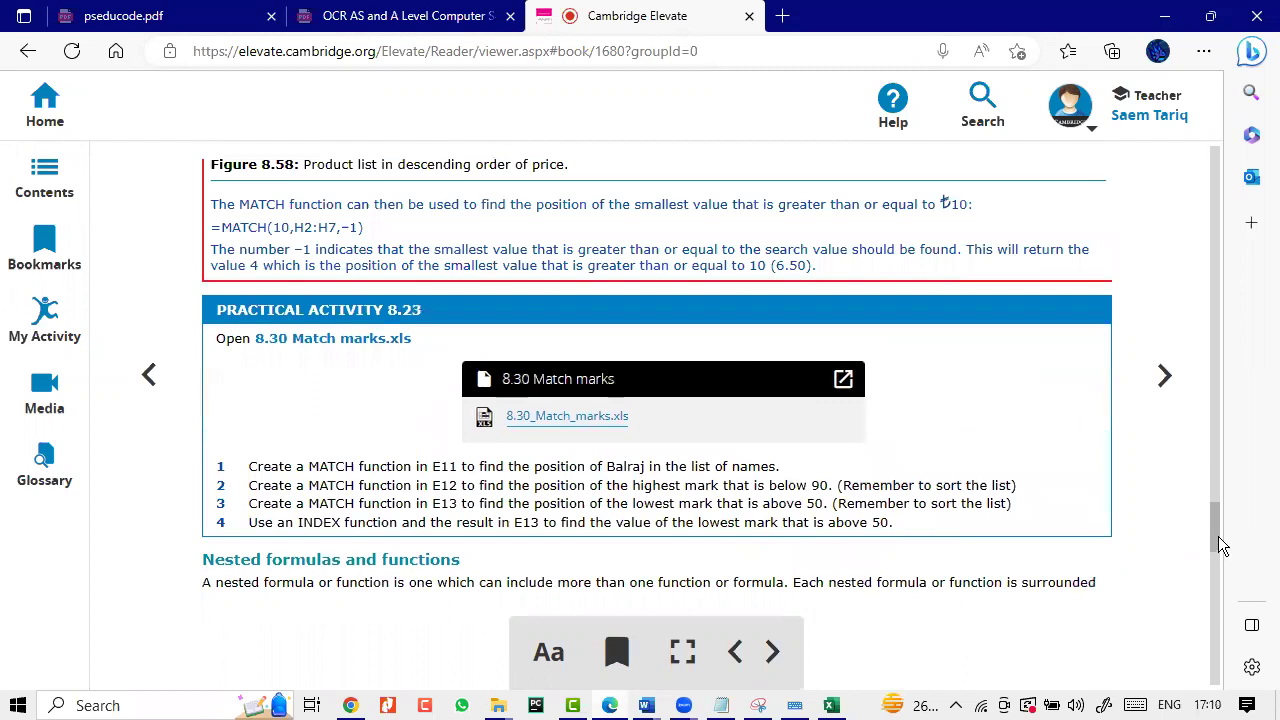
scroll(1218, 536, up, 2)
scroll(1218, 510, up, 3)
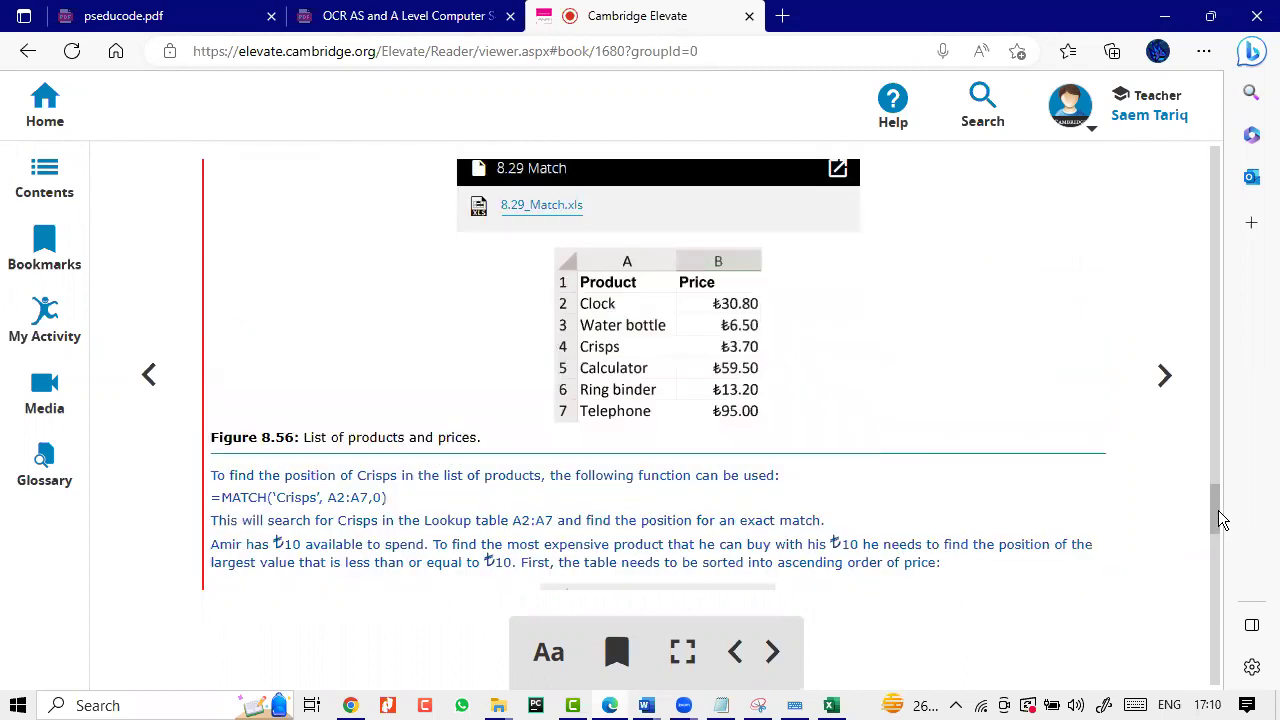
scroll(1220, 538, up, 3)
- Bring the IF functions worked example and Mark Book tasks into view, then return to Excel
click(1220, 556)
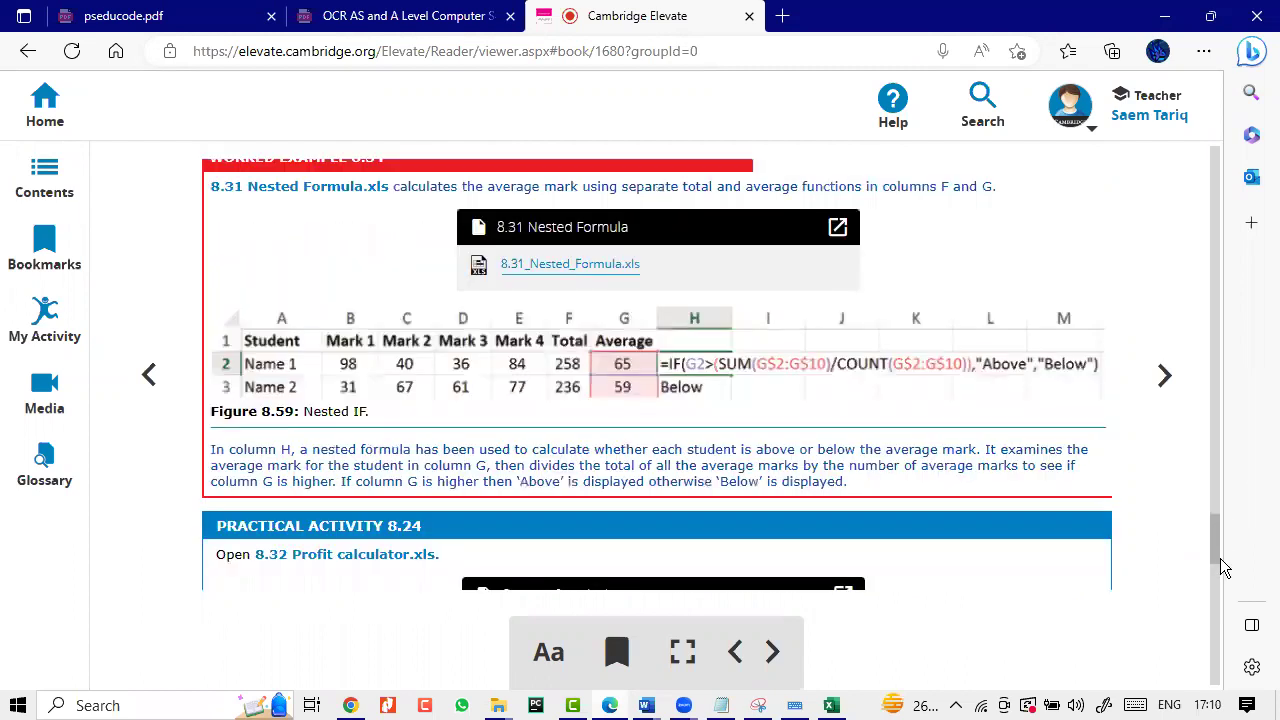
click(1220, 558)
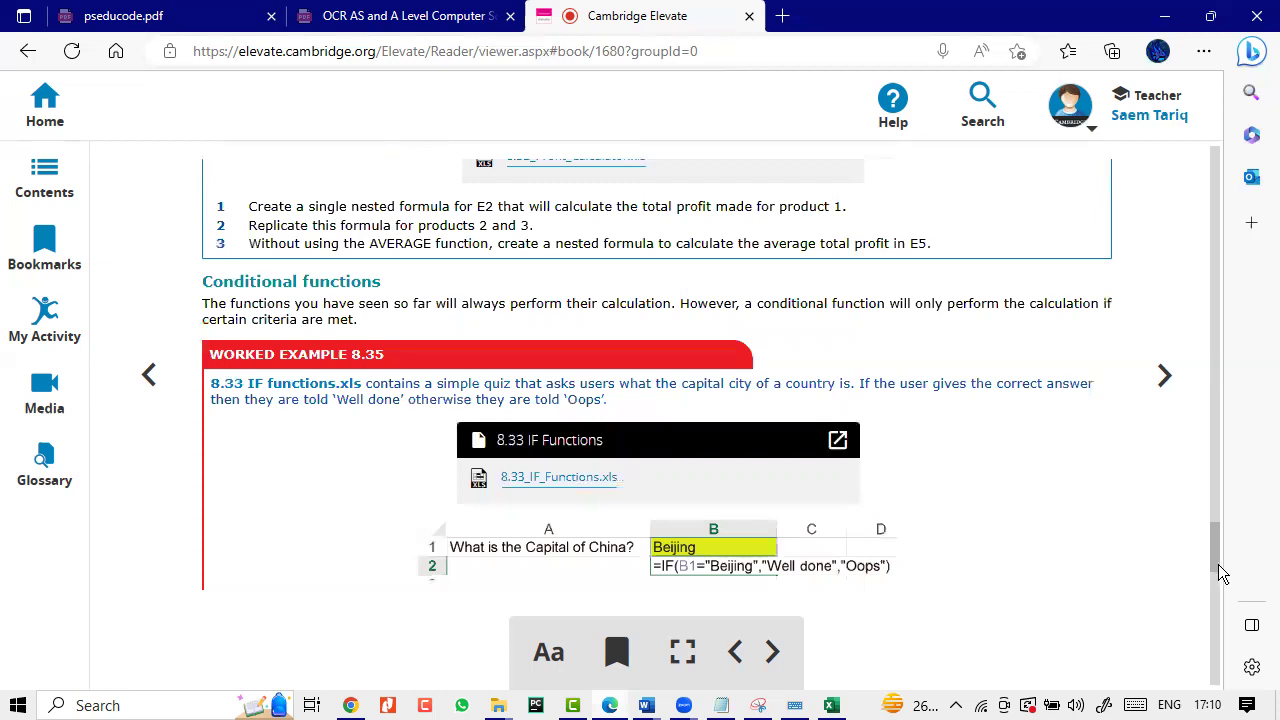
drag(1220, 560, 1216, 574)
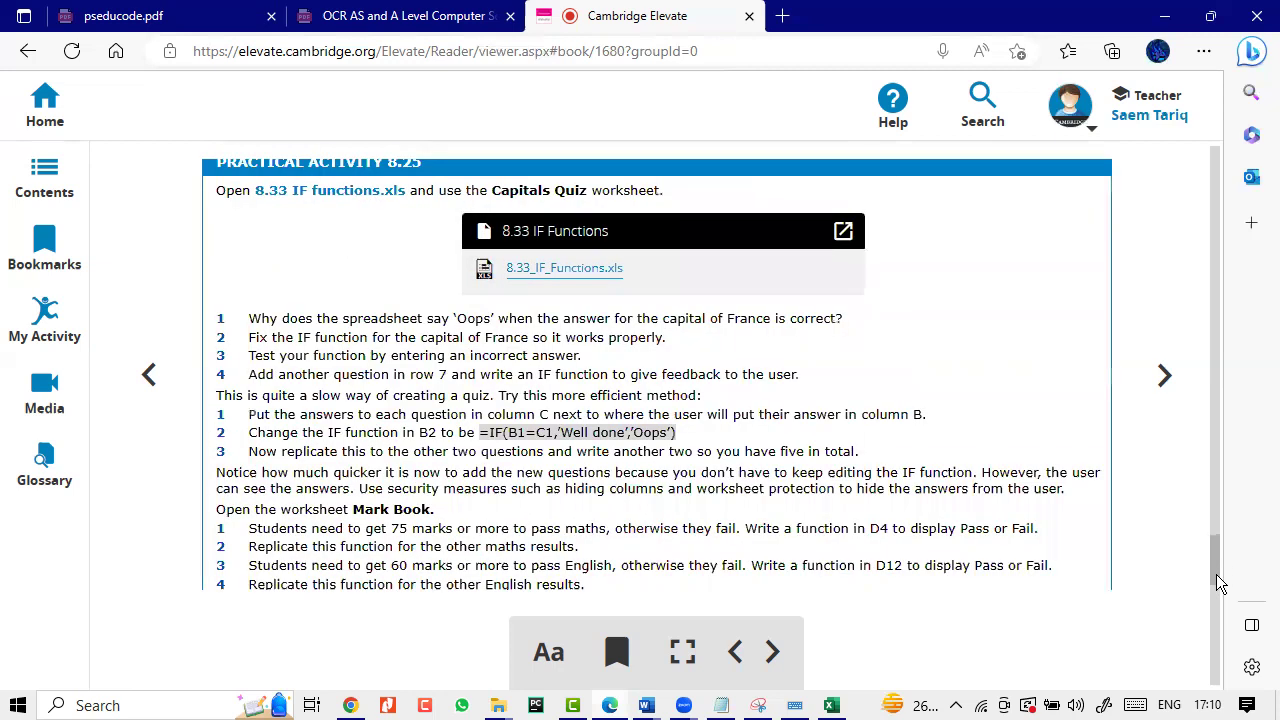
scroll(1216, 574, down, 1)
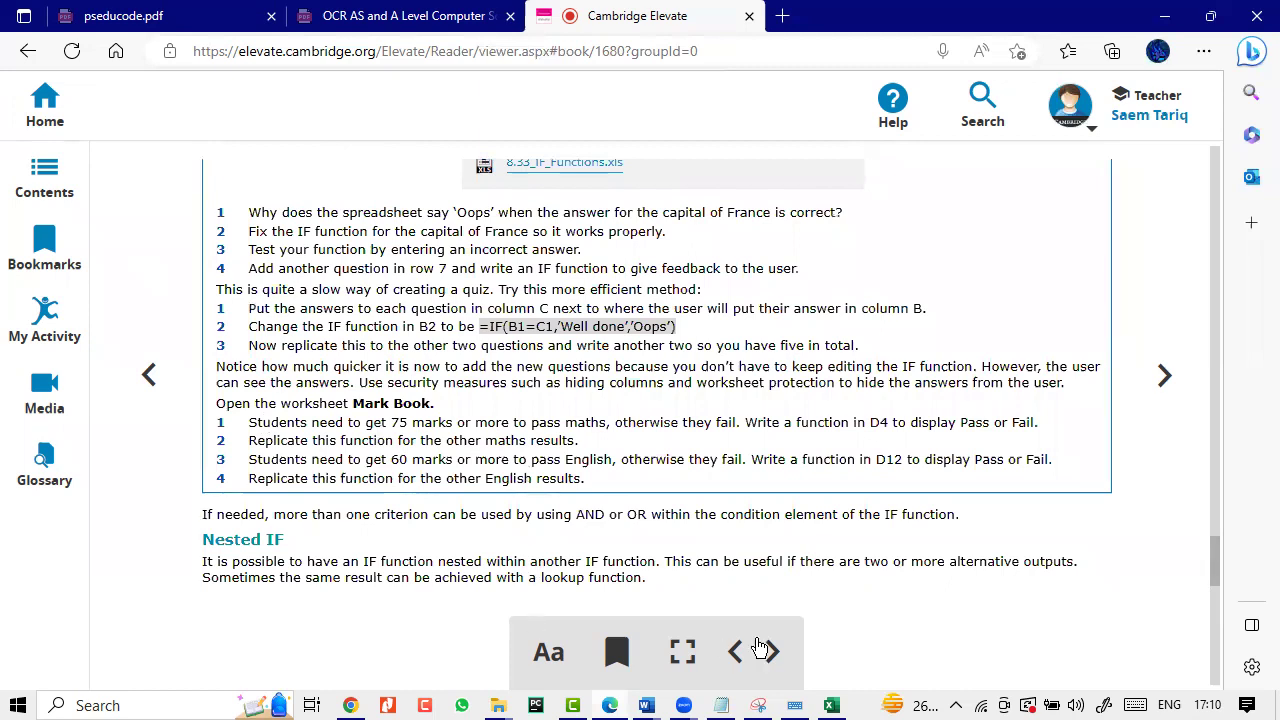
click(830, 705)
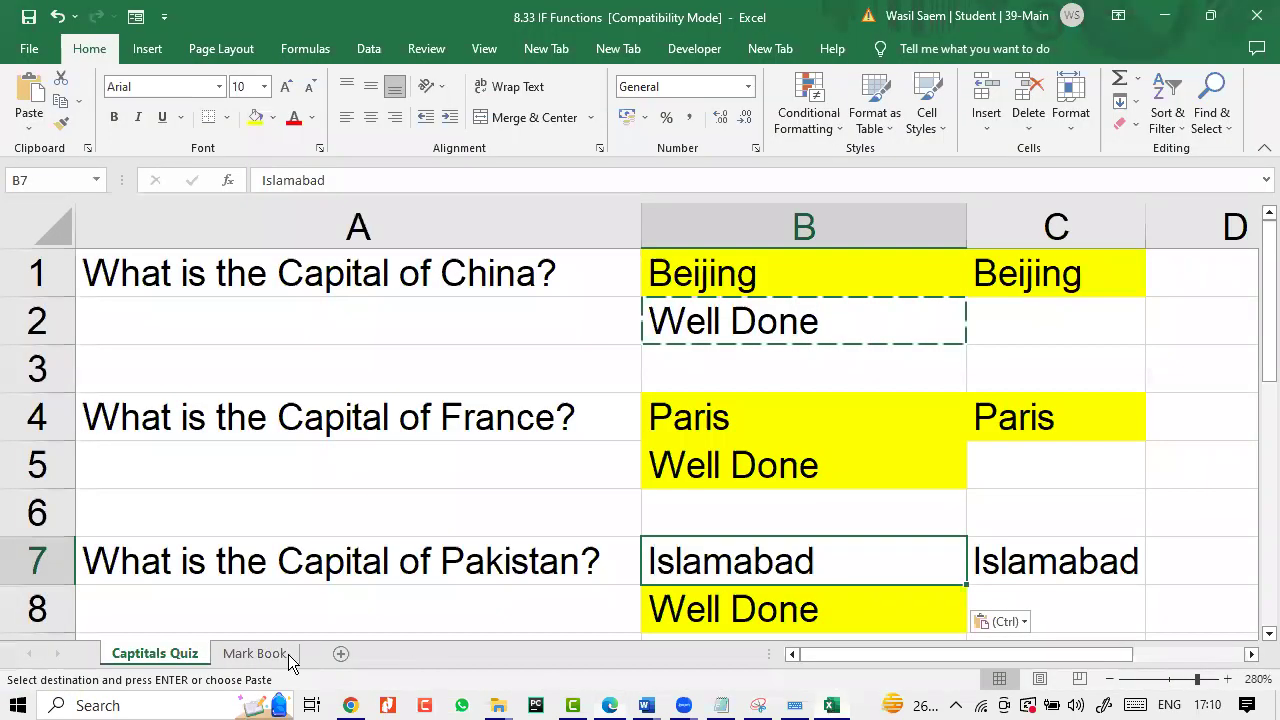
- Open the Mark Book sheet, recheck the textbook, and start a formula in D4 for Matthew
click(268, 655)
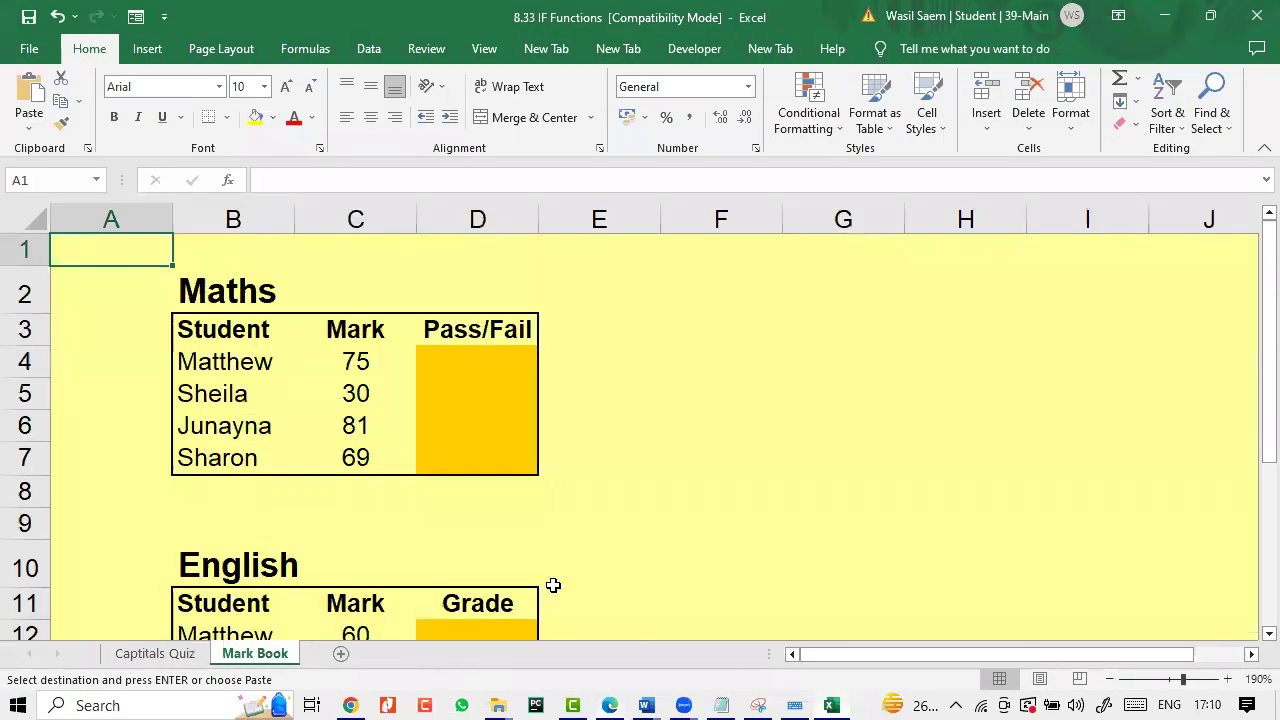
click(610, 706)
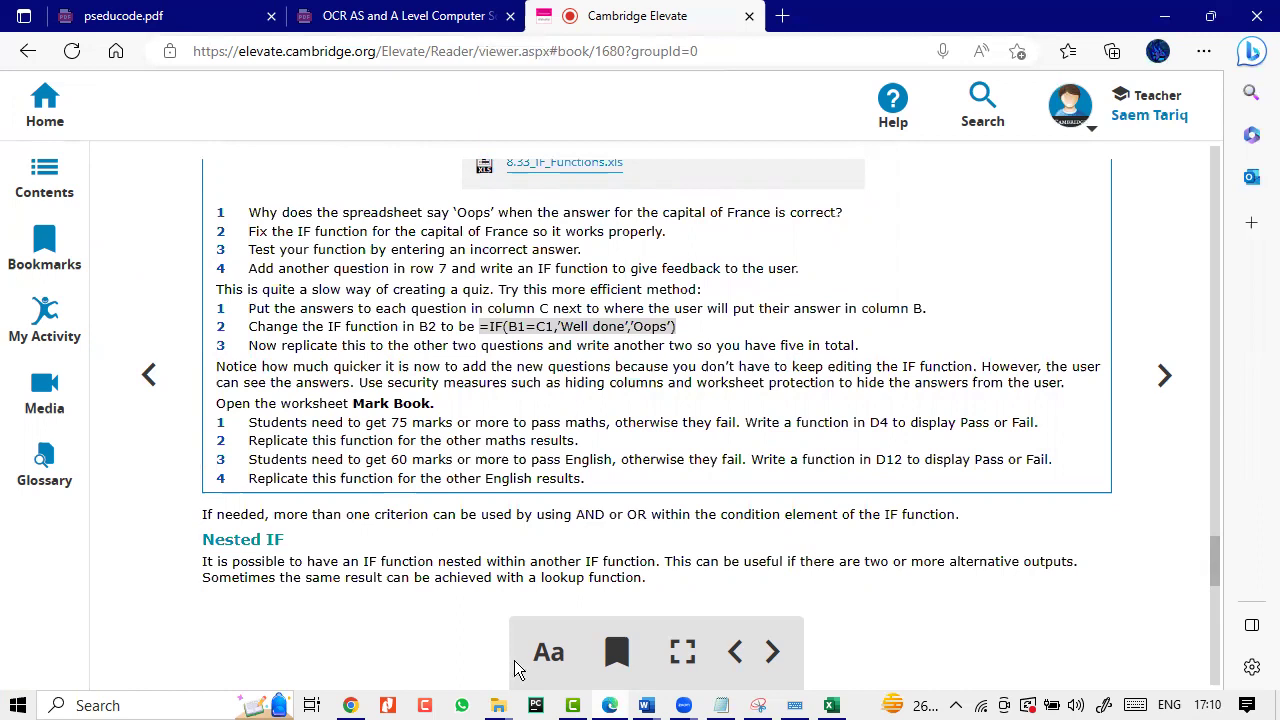
key(alt+Tab)
click(467, 357)
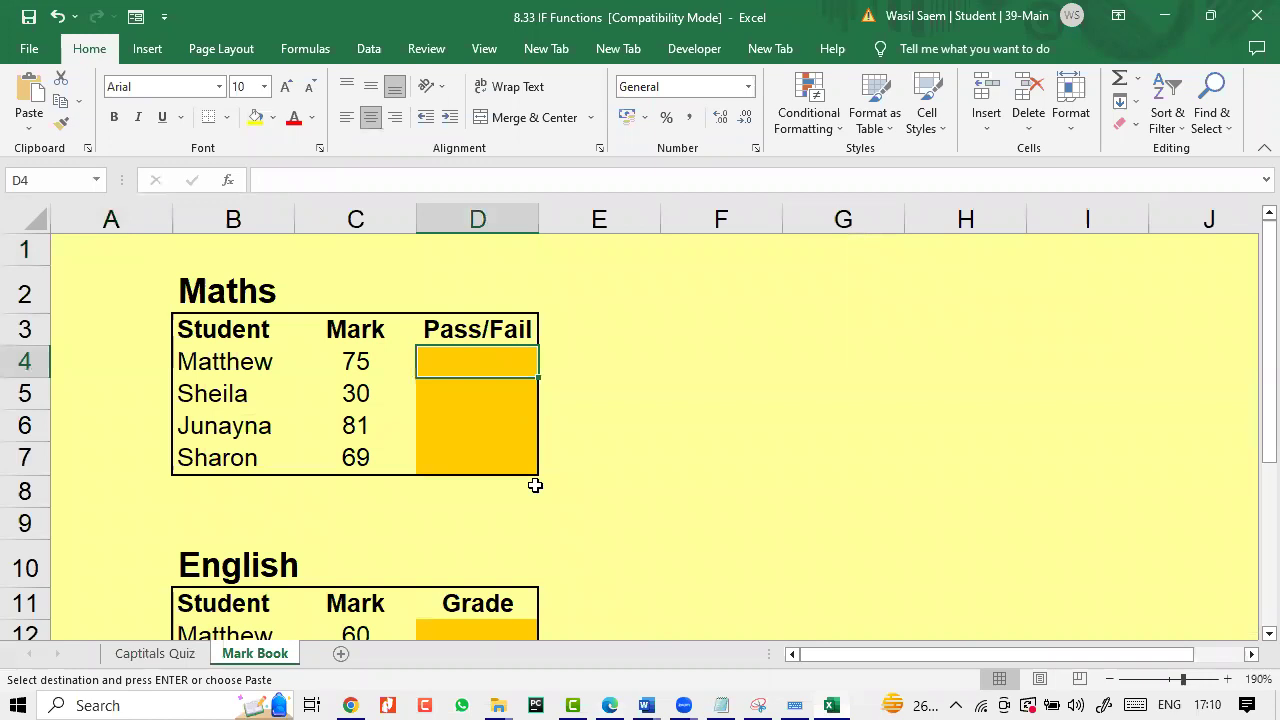
click(381, 188)
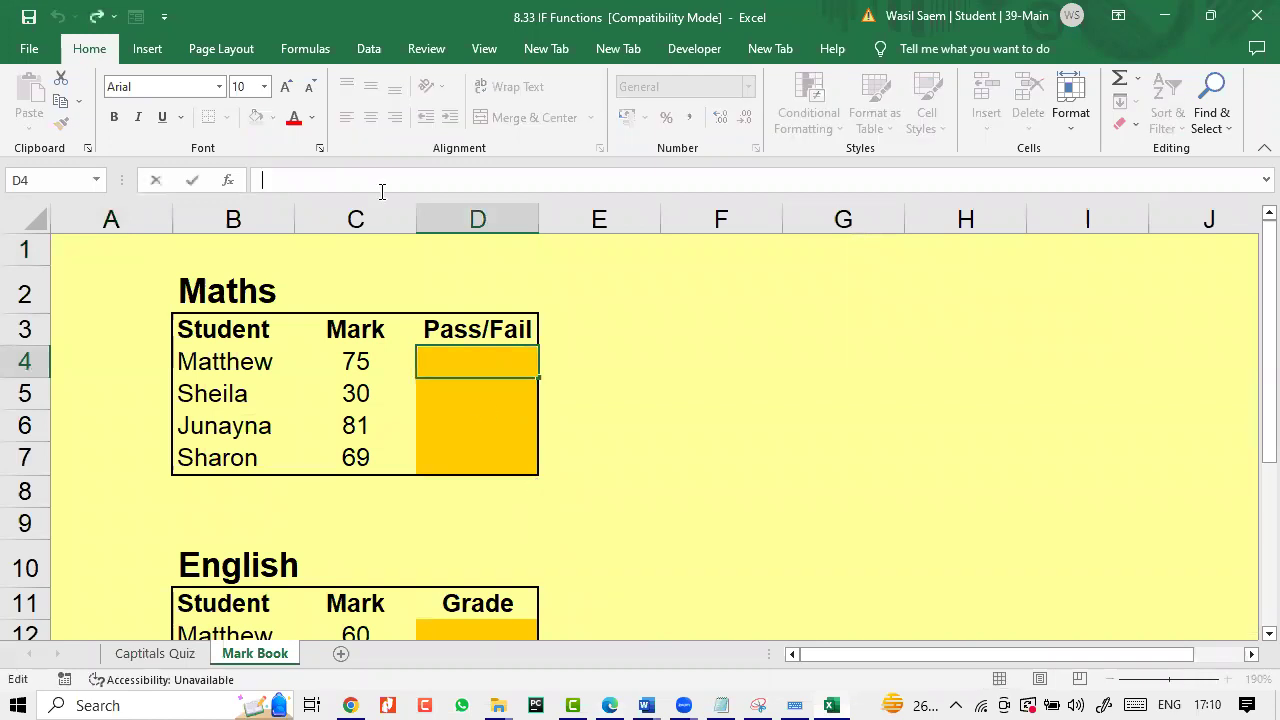
- Enter =IF(C4>=75,"Pass","Fail") in D4, accept Excel's correction, and fill it down to D7
text(=)
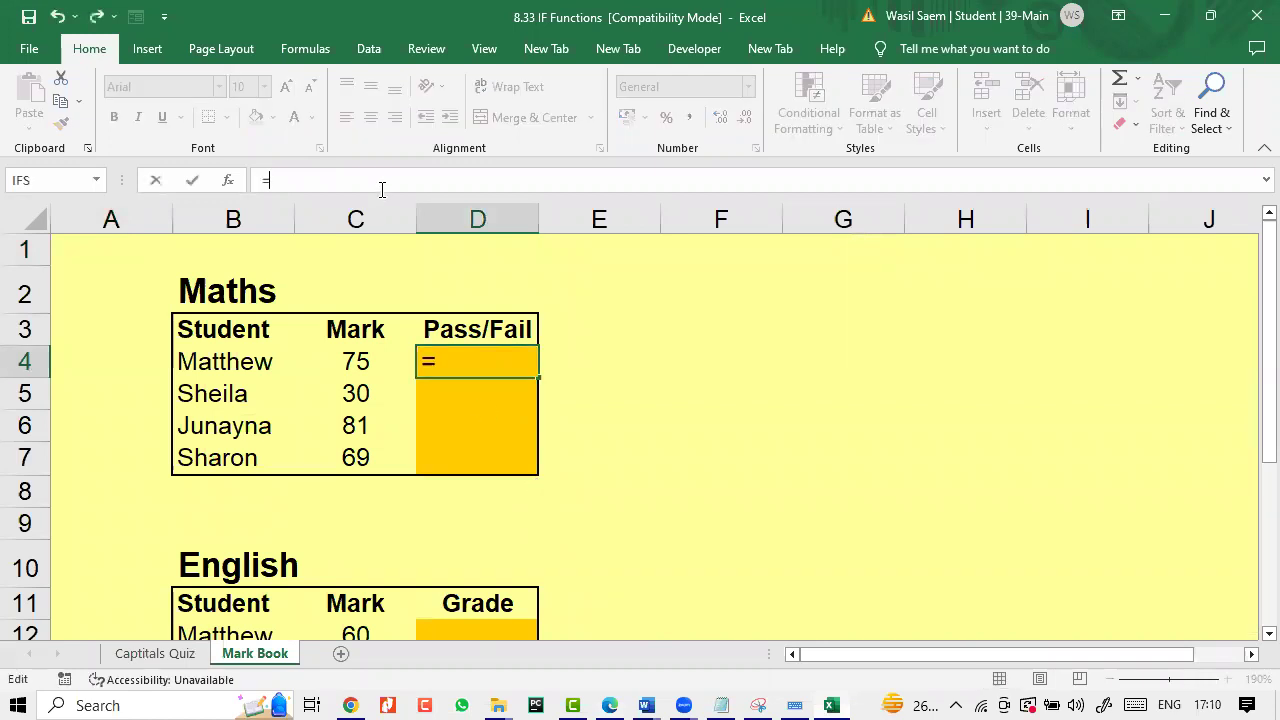
text(if)
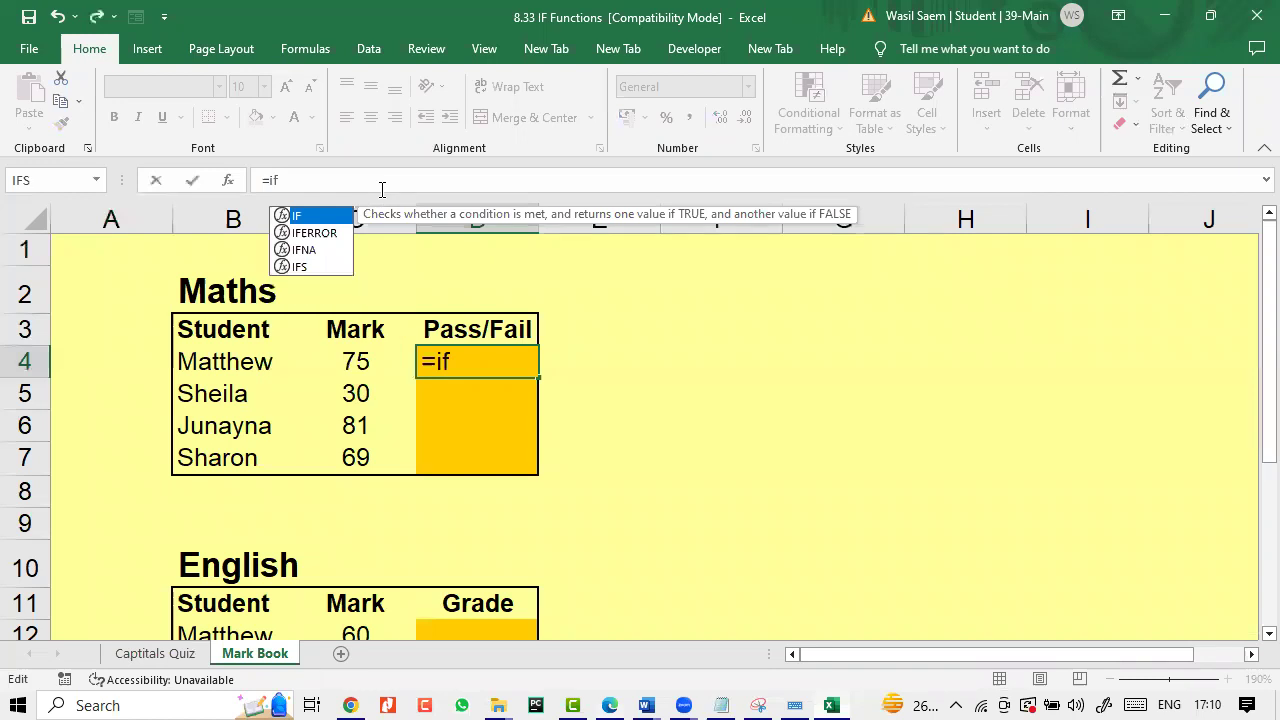
text(()
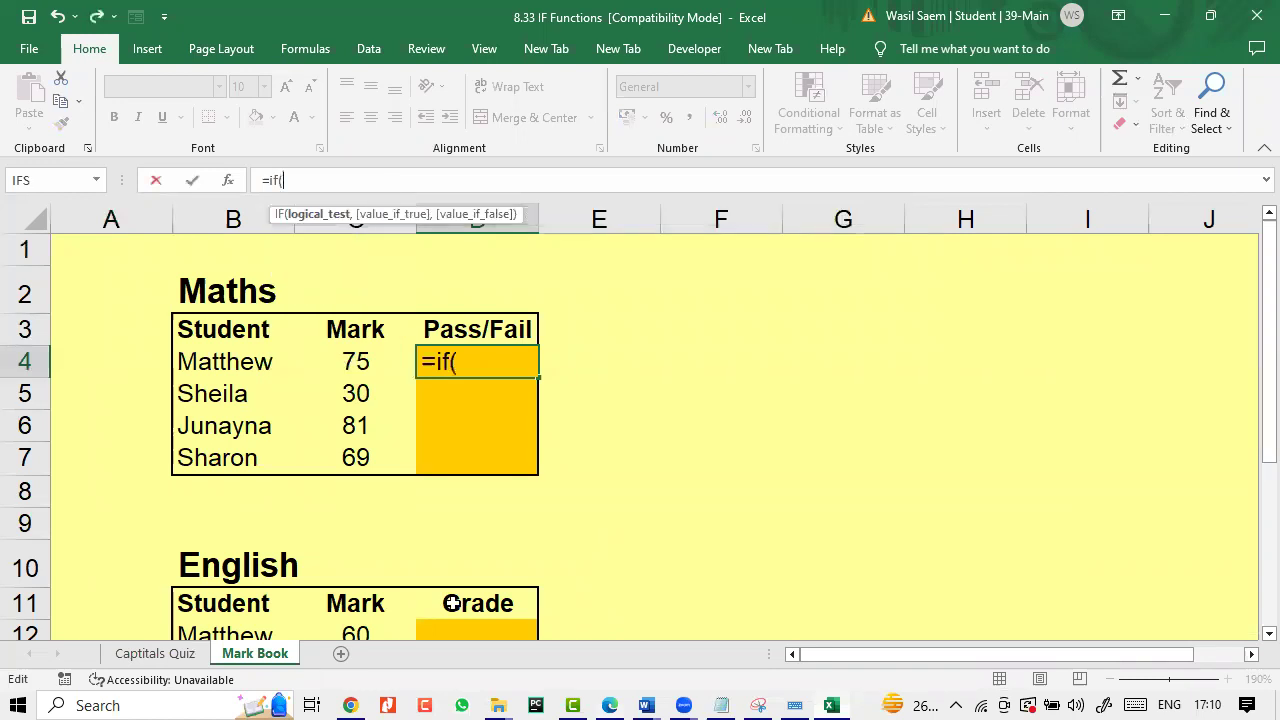
key(Left)
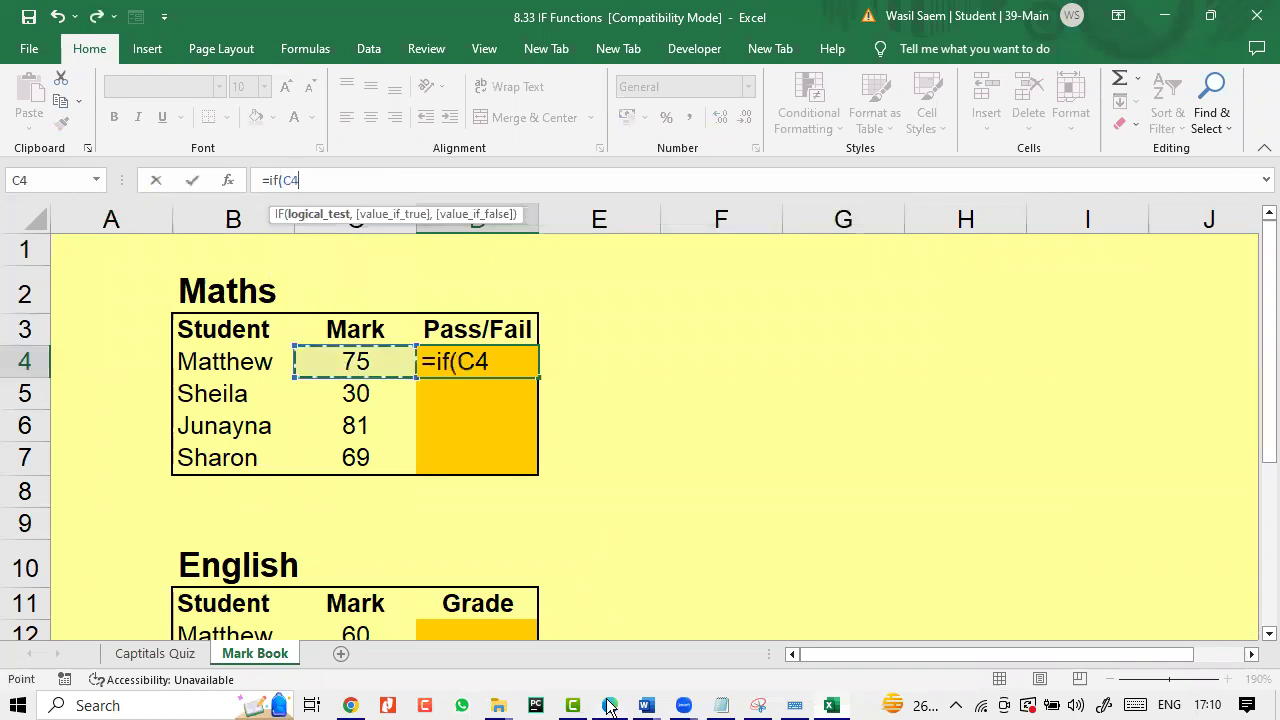
click(609, 706)
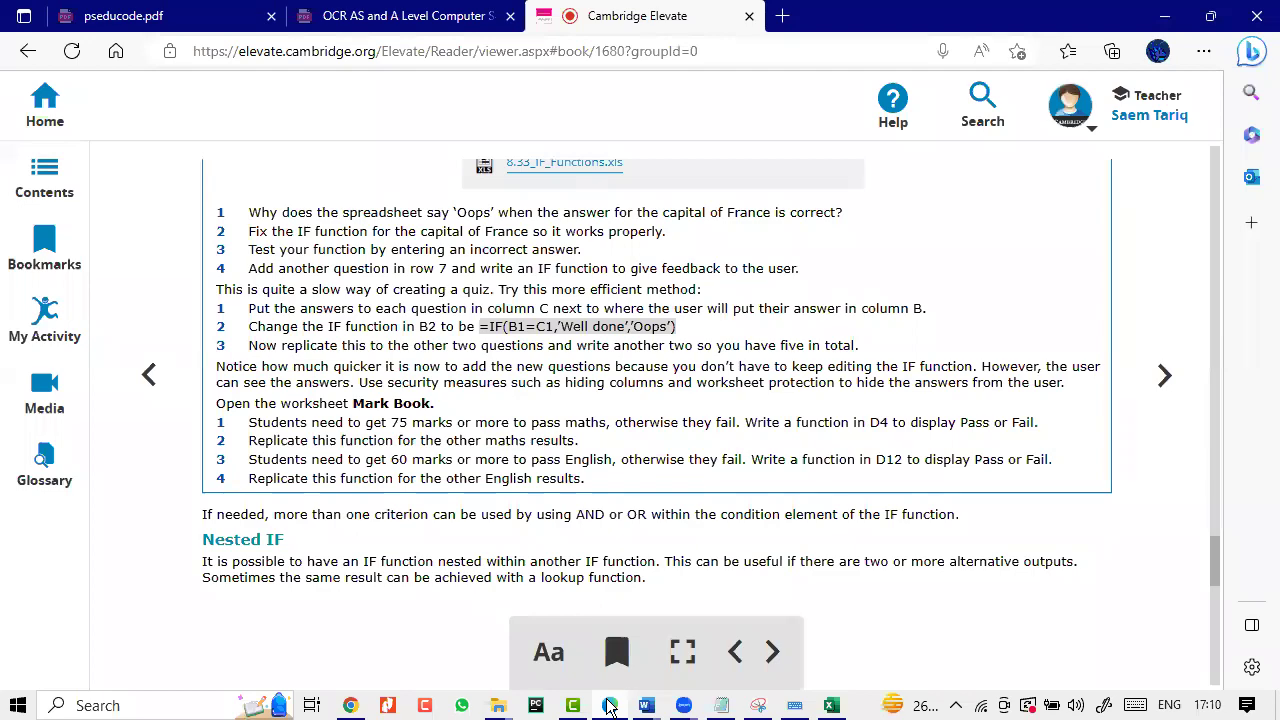
click(609, 706)
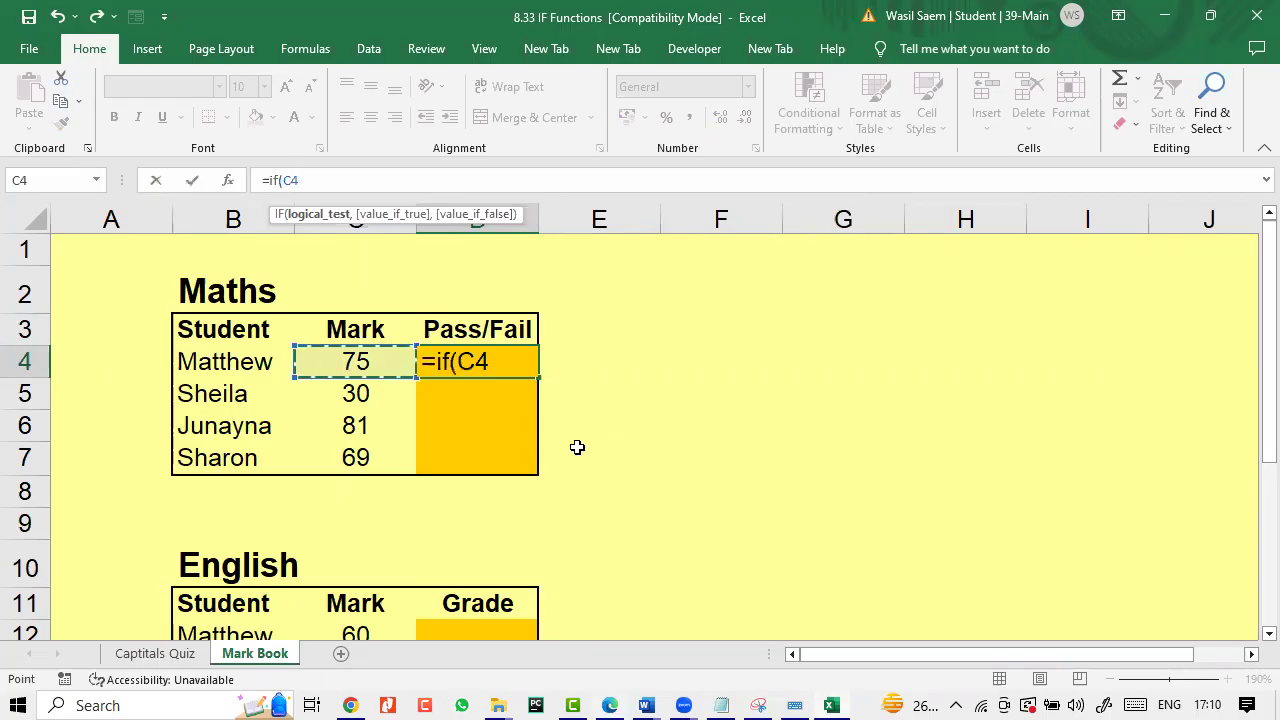
text(>=)
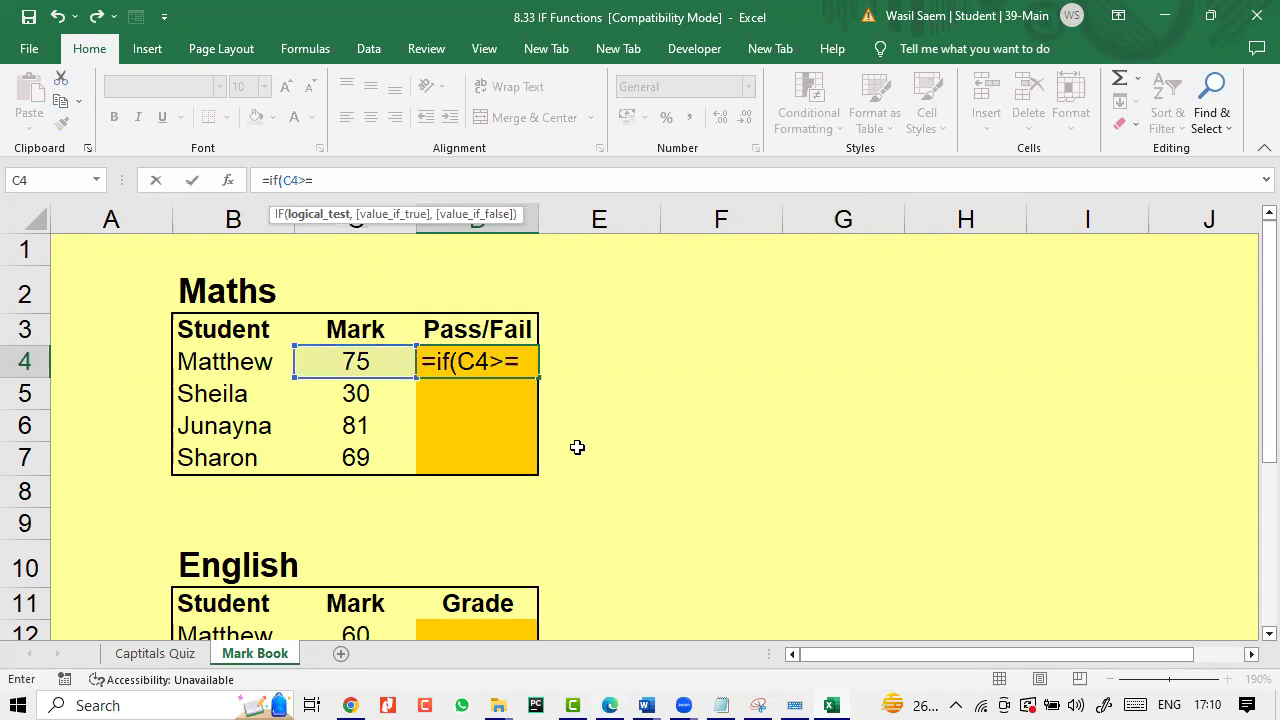
text(75,"Pass",Fail")
key(Return)
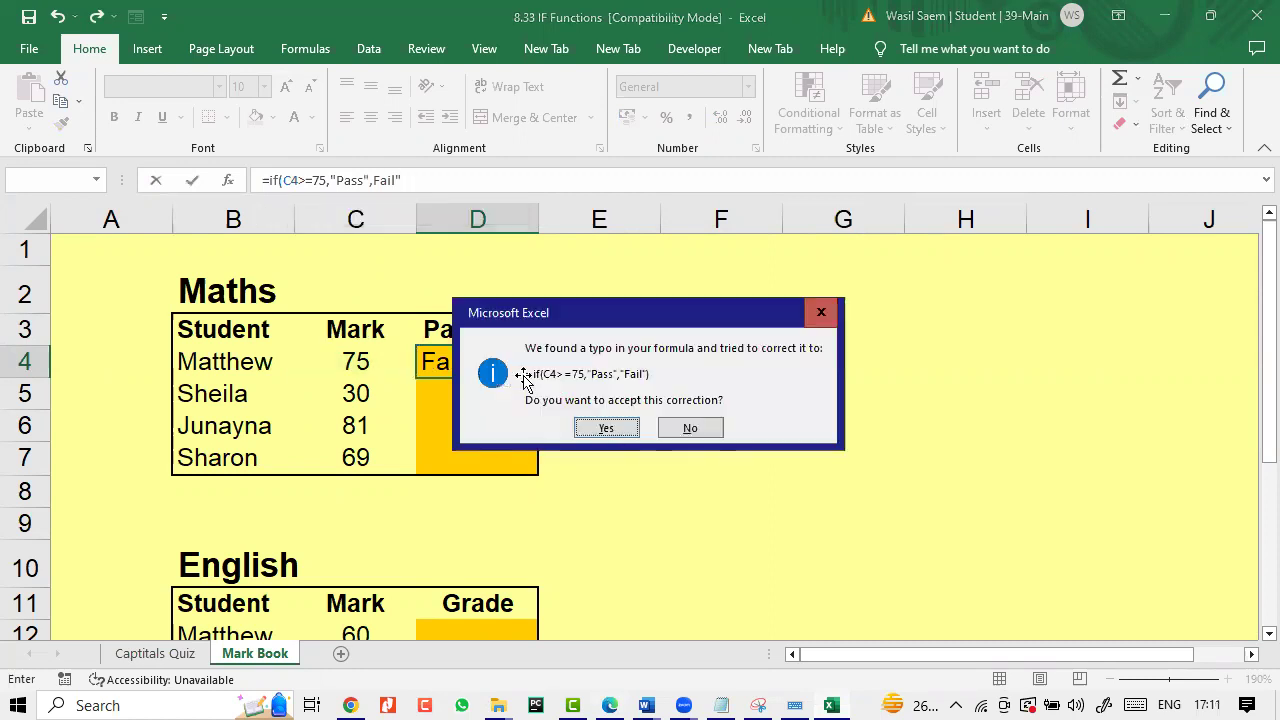
key(Return)
click(533, 370)
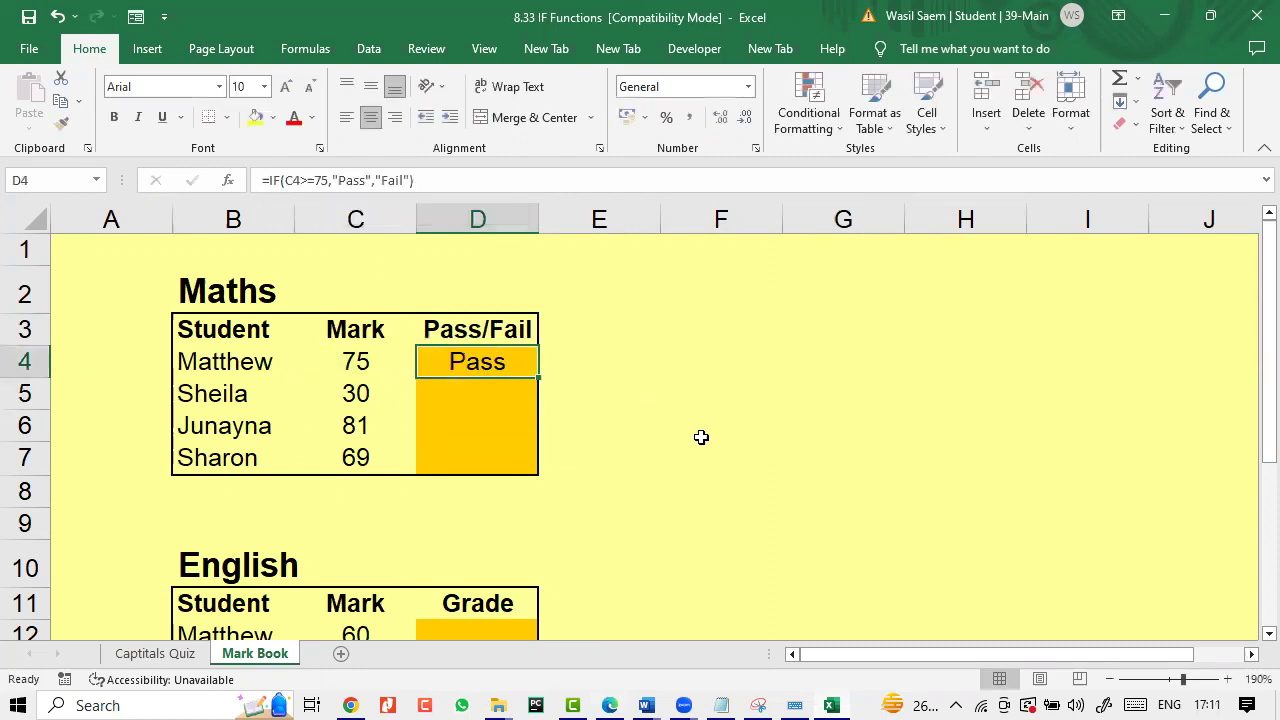
double_click(538, 376)
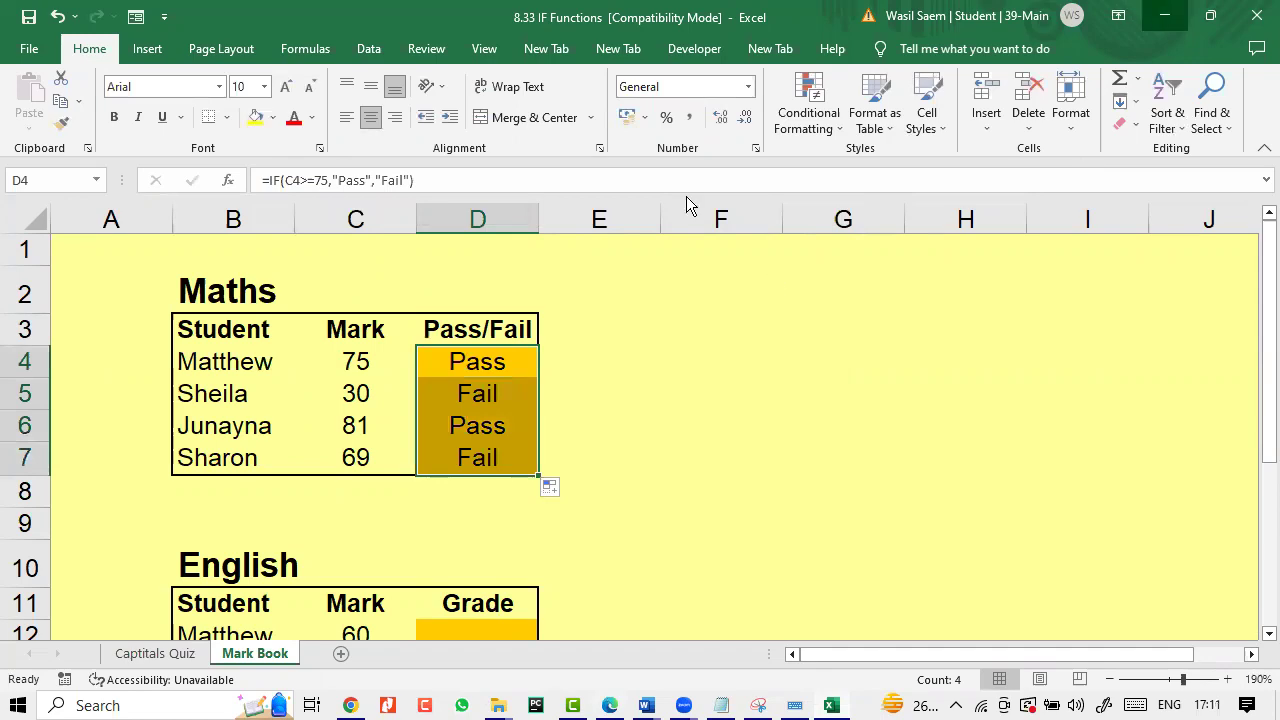